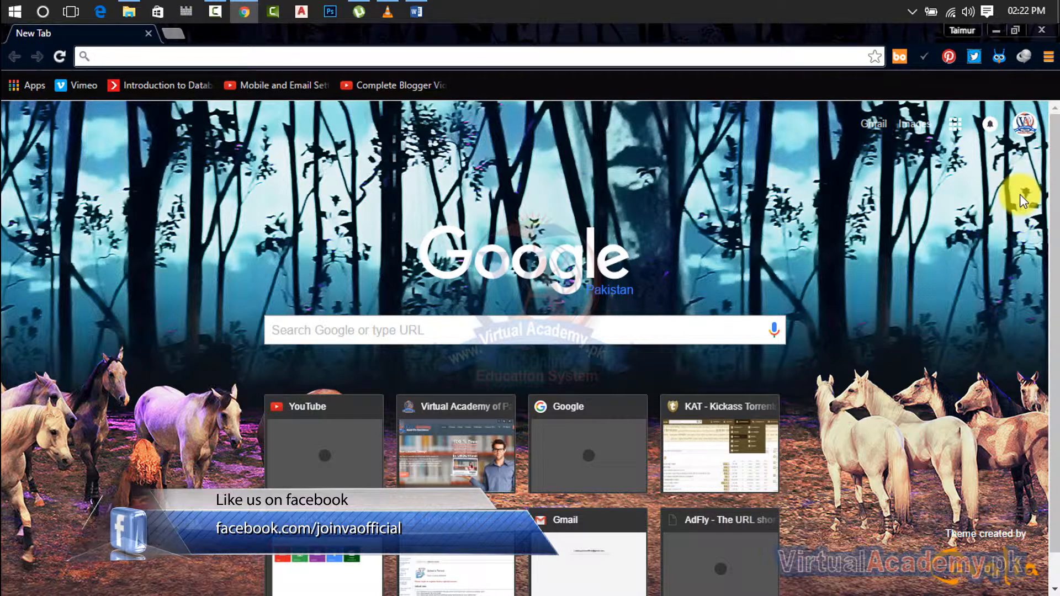
- Open the Blogger dashboard at blogger.com
left_click(635, 54)
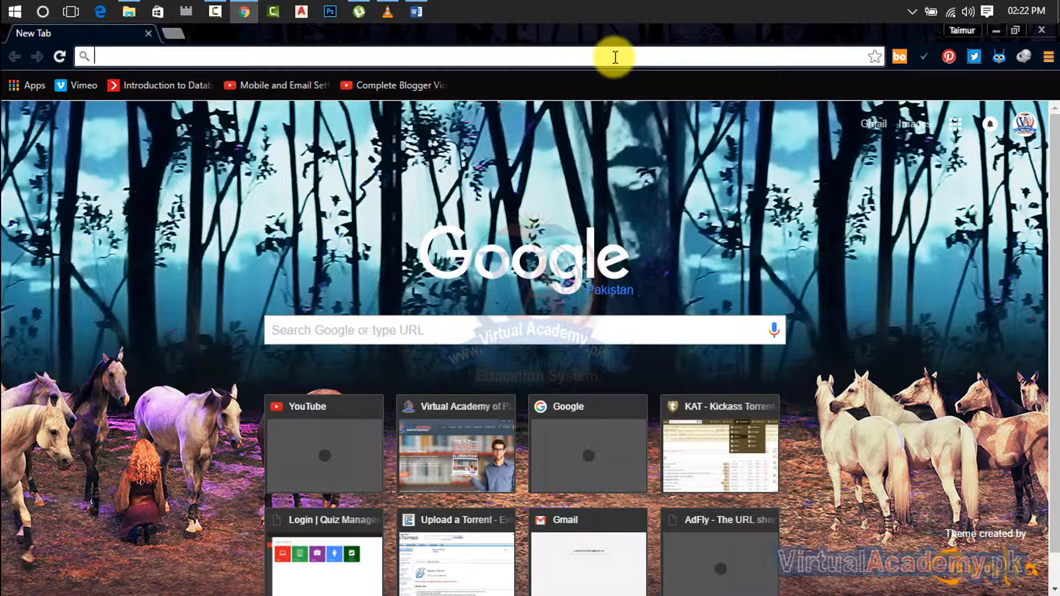
type("blogger.com")
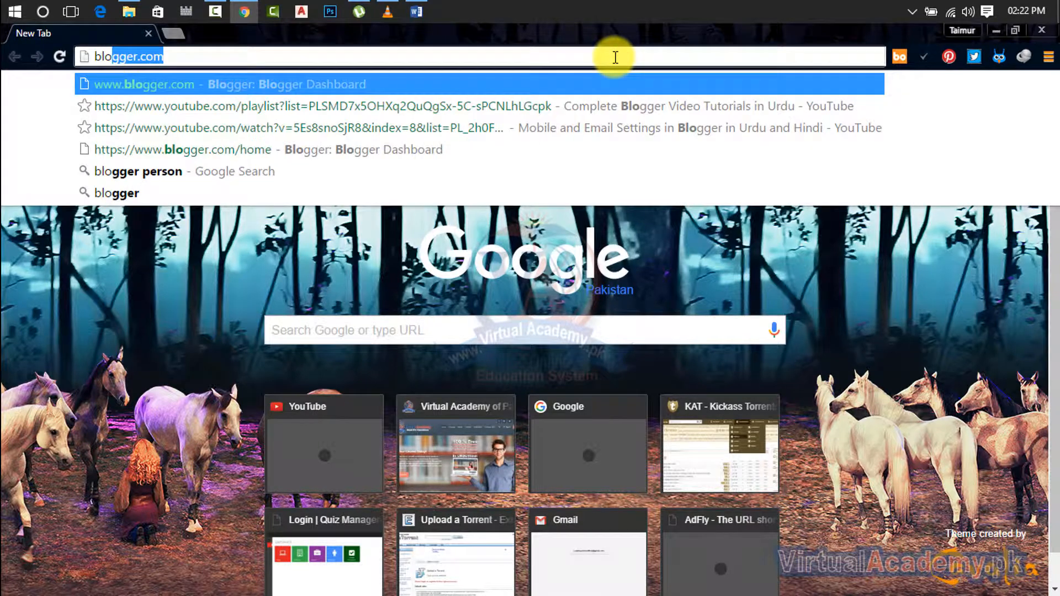
key("Return")
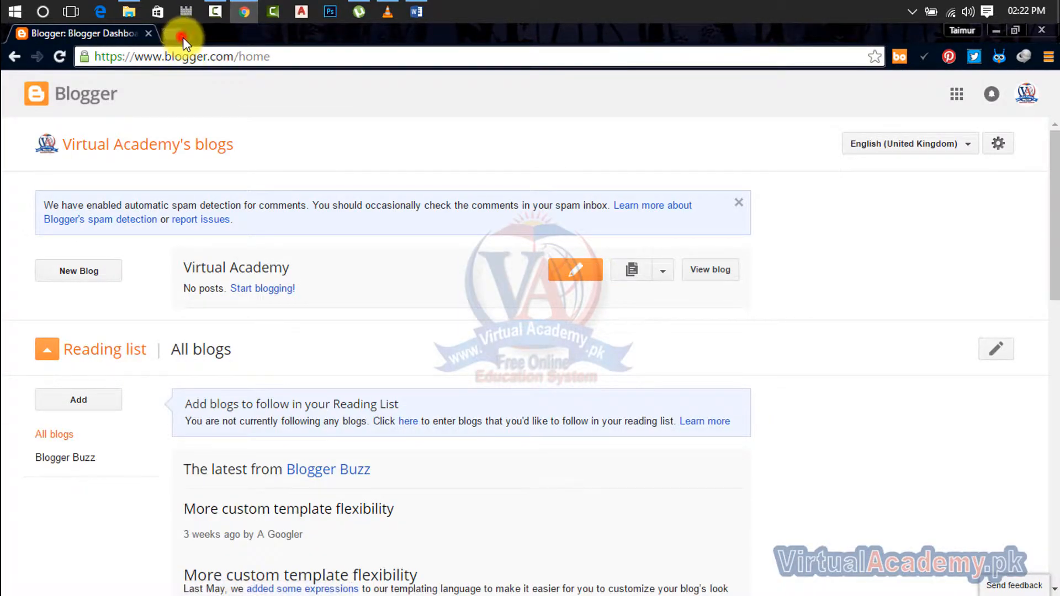
- Load google.com in a new browser tab
left_click(181, 37)
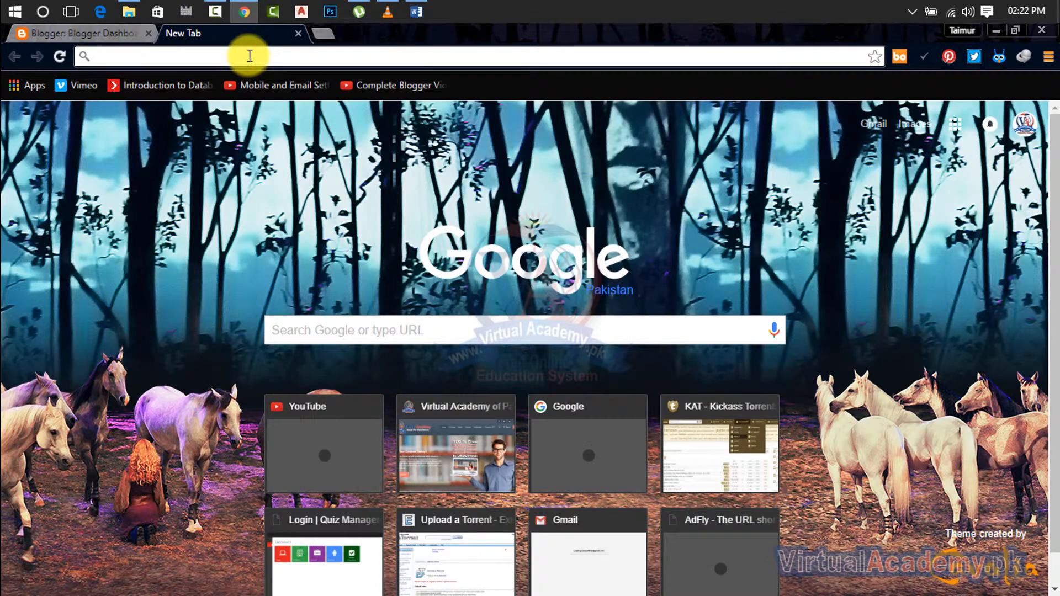
type("google.com")
key("Return")
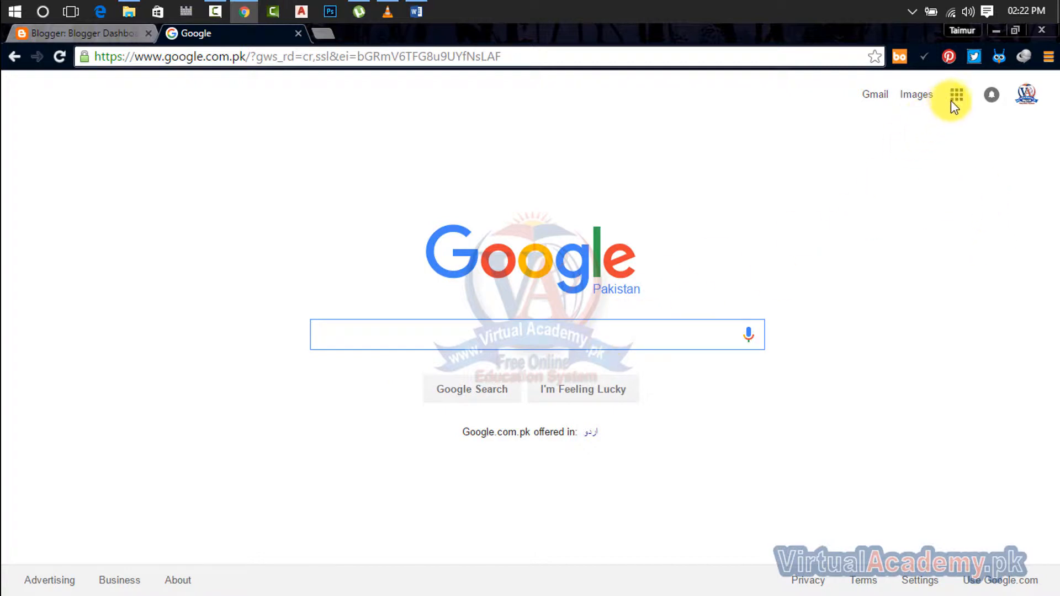
- Open Blogger from the expanded list of Google apps, and close this extra browser tab
left_click(1024, 102)
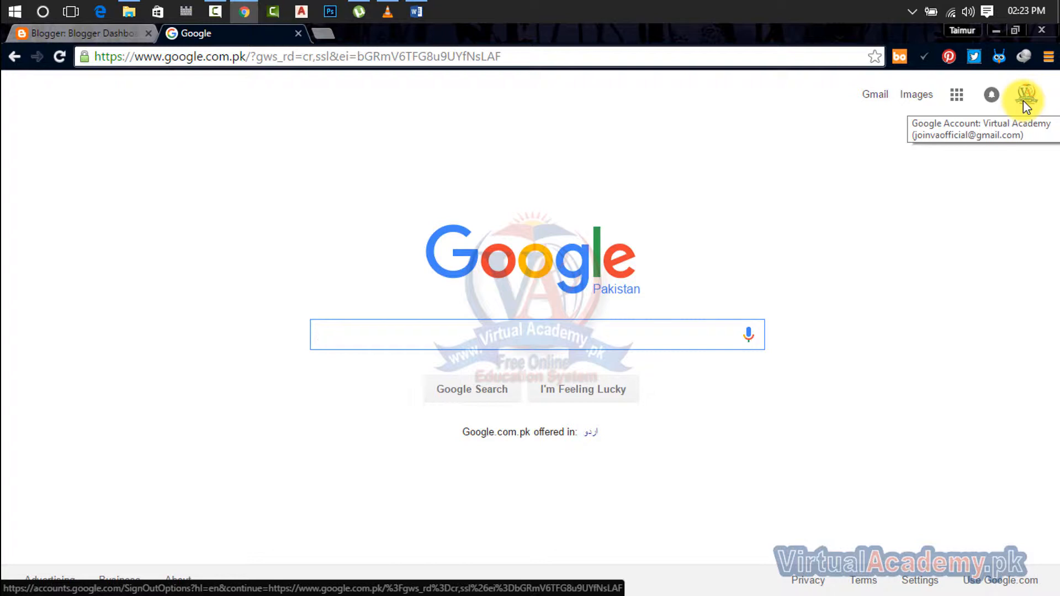
left_click(956, 98)
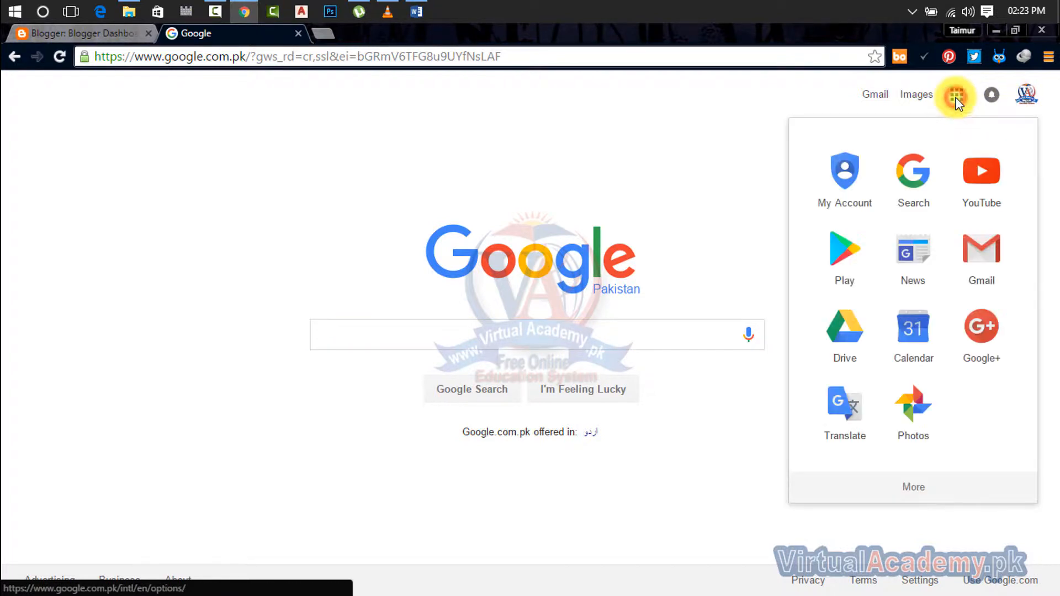
left_click(925, 490)
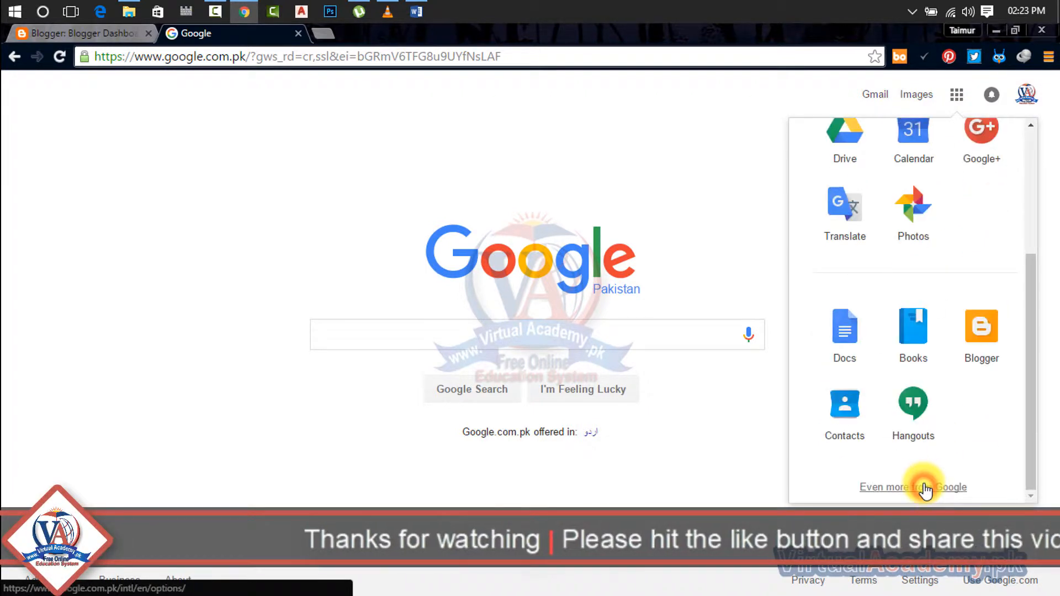
left_click(995, 341)
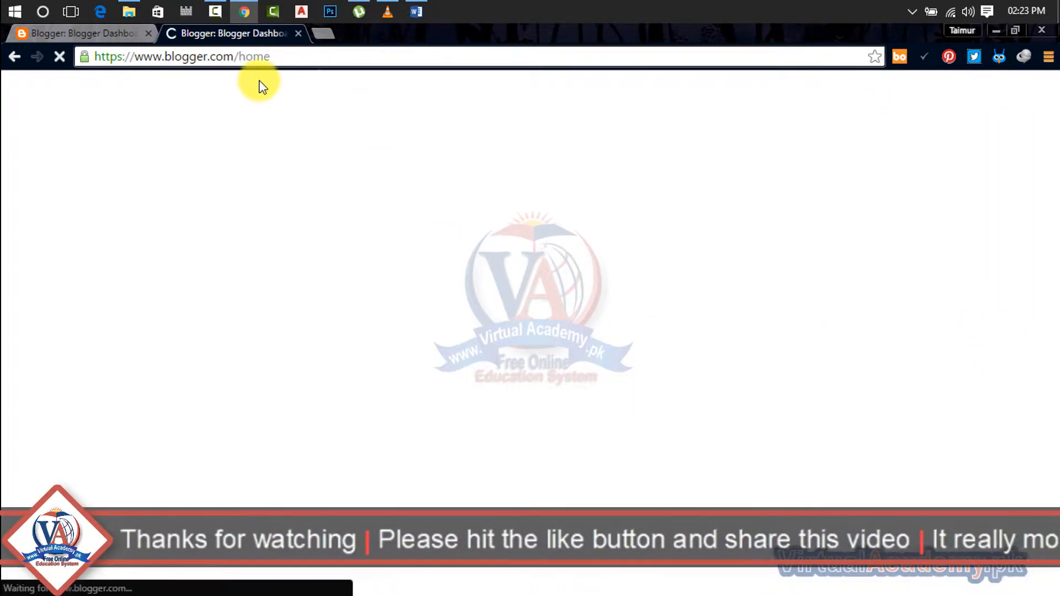
left_click_drag(264, 56, 105, 78)
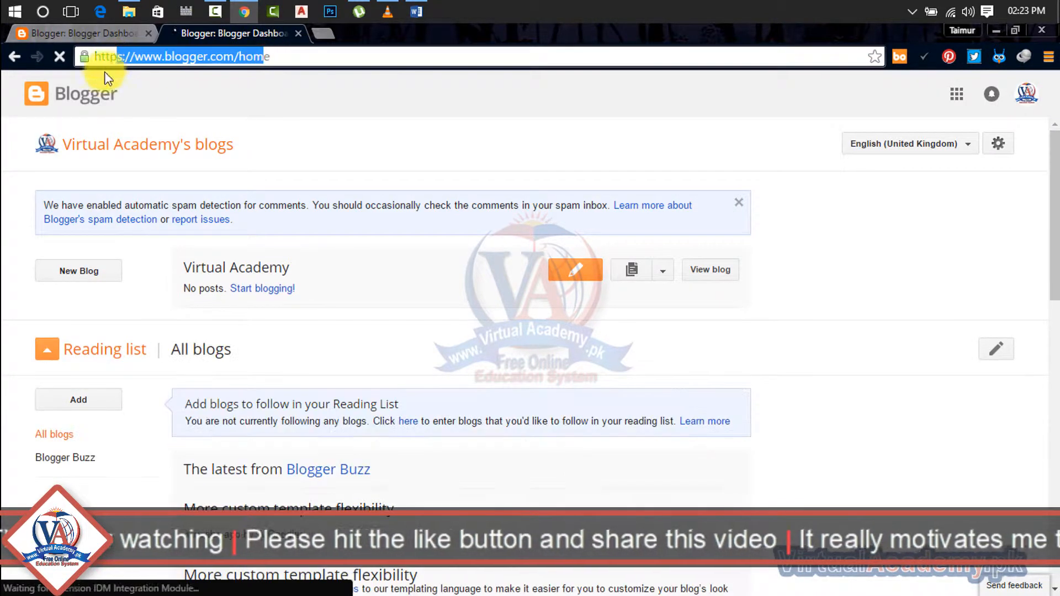
left_click(299, 33)
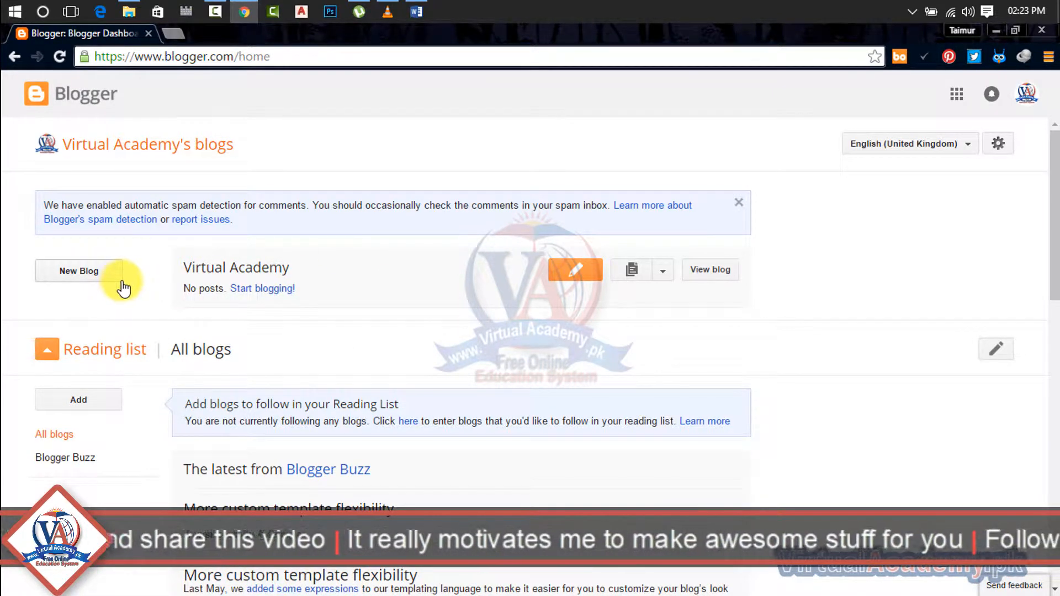
- Examine the new-blog creation form and the Virtual Academy blog's list of management pages on the dashboard
left_click(91, 276)
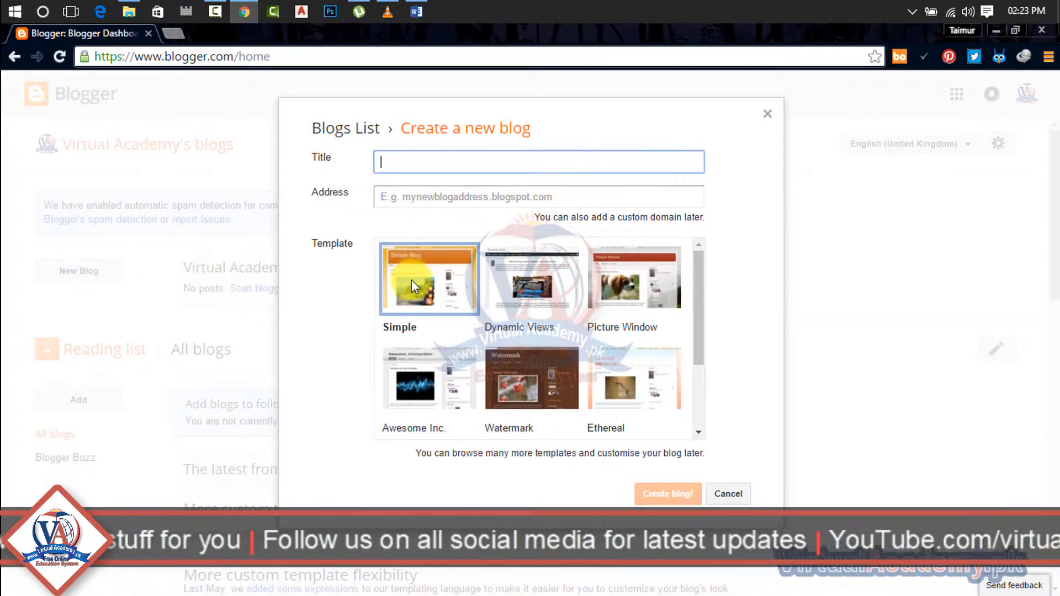
left_click(771, 117)
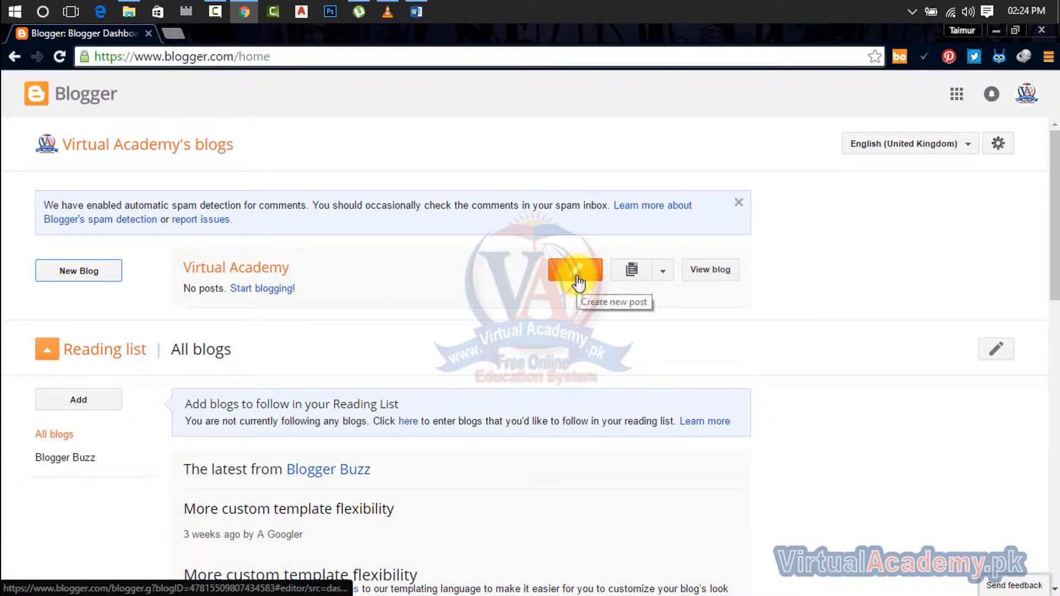
left_click(662, 282)
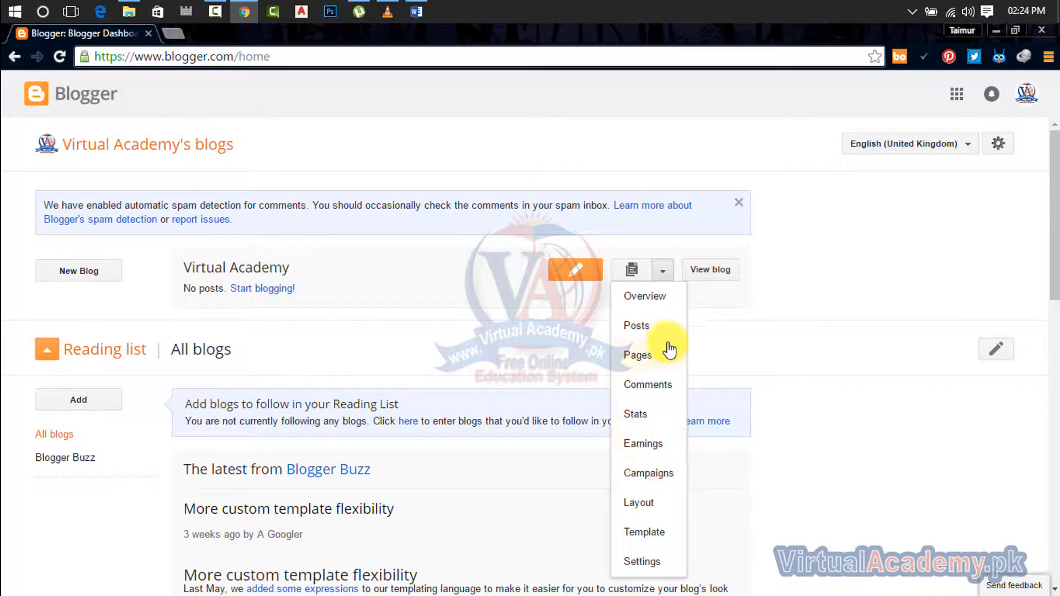
left_click(764, 336)
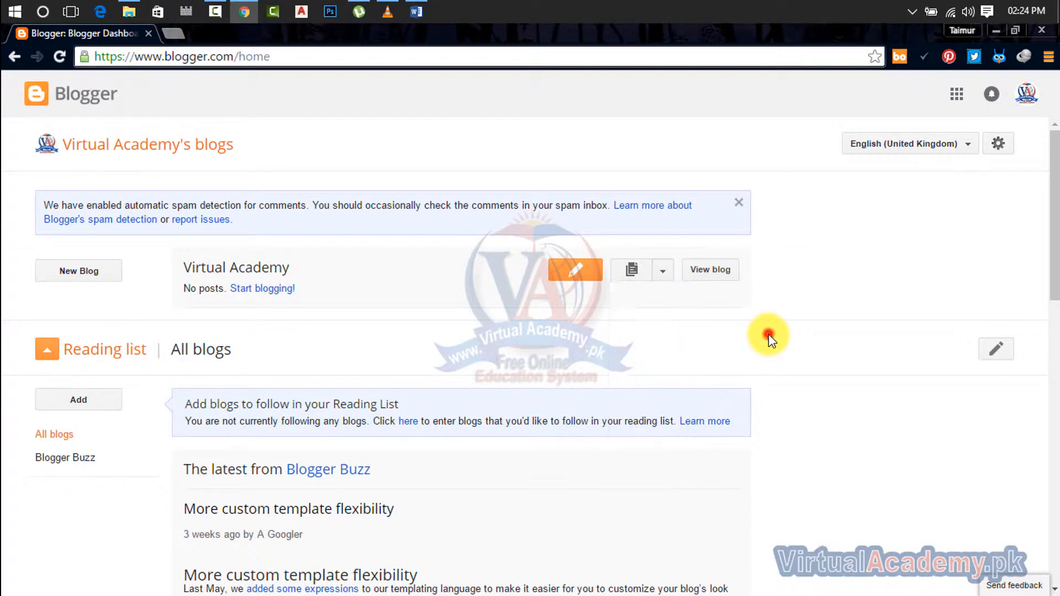
scroll(764, 333, "down", 3)
scroll(111, 207, "up", 3)
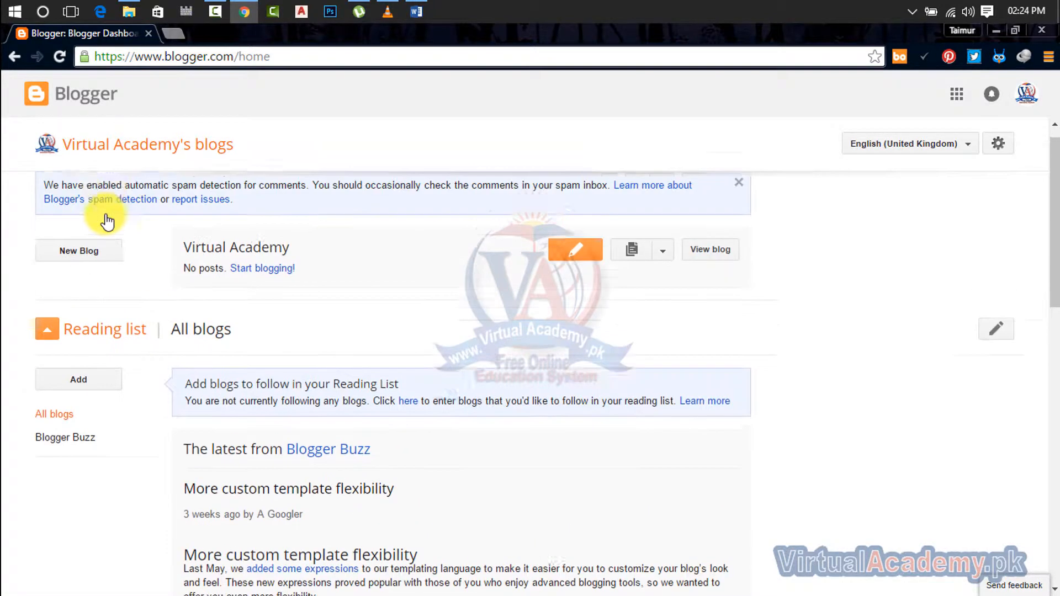
- View the live Virtual Academy blog in its own tab, and return to the dashboard
left_click(706, 275)
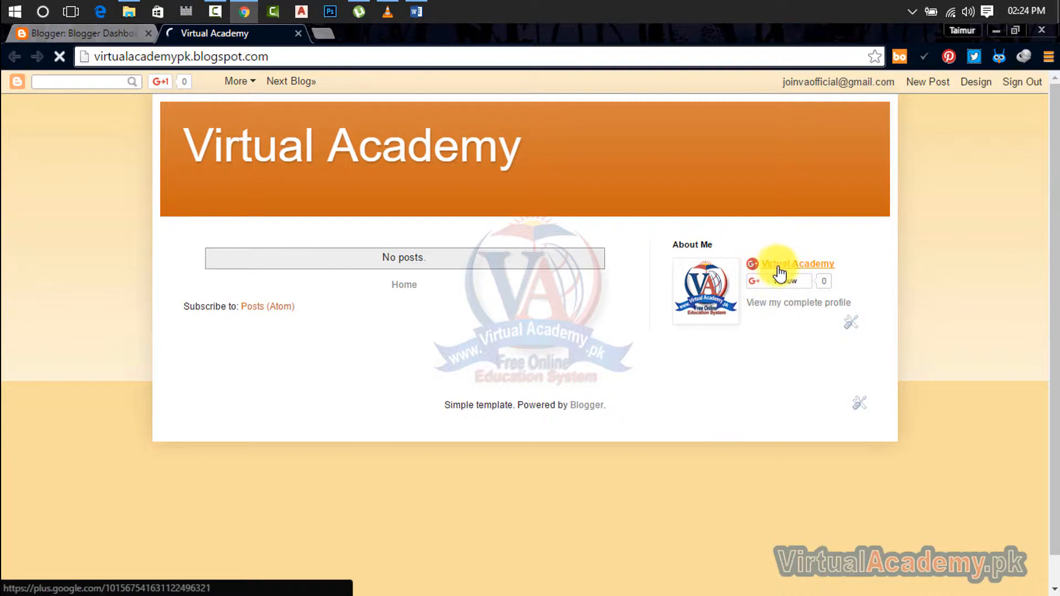
mouse_move(795, 272)
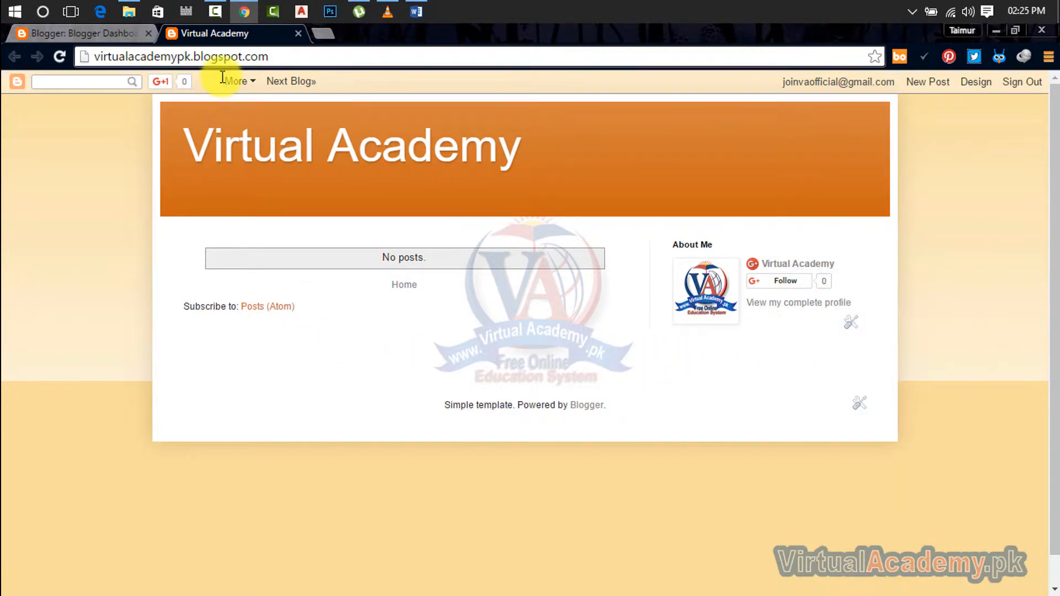
left_click(299, 35)
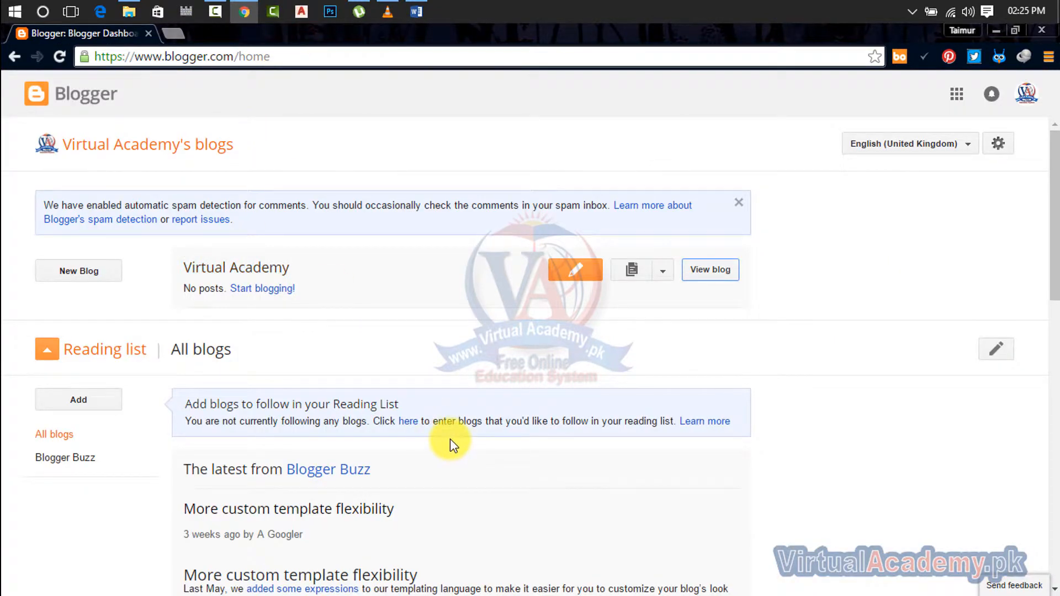
- Start a new post for the Virtual Academy blog and compare the HTML and Compose editing modes, ending in Compose
left_click(266, 288)
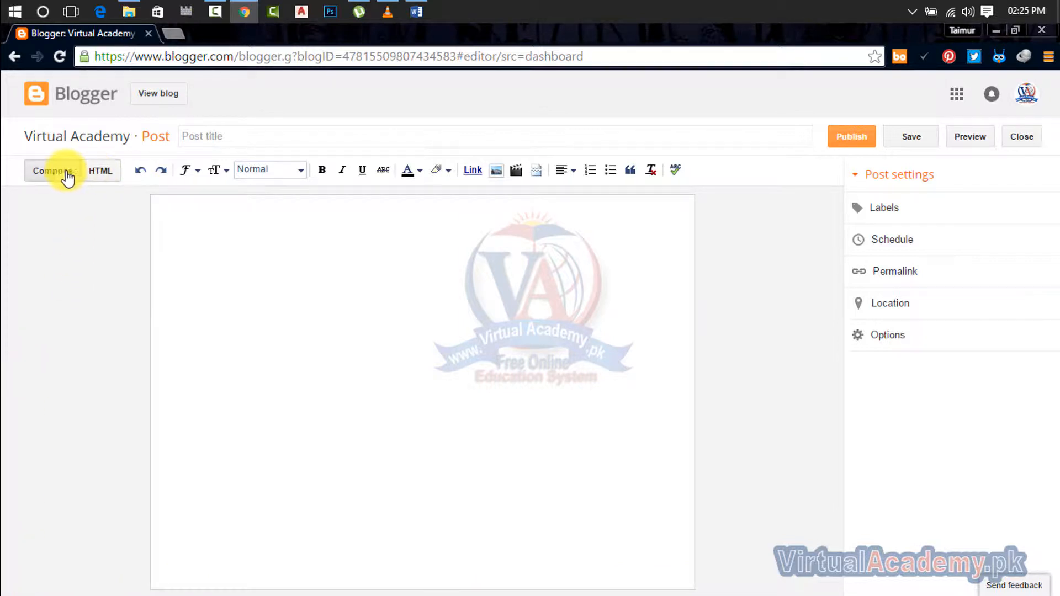
left_click(217, 138)
left_click(208, 242)
left_click(105, 175)
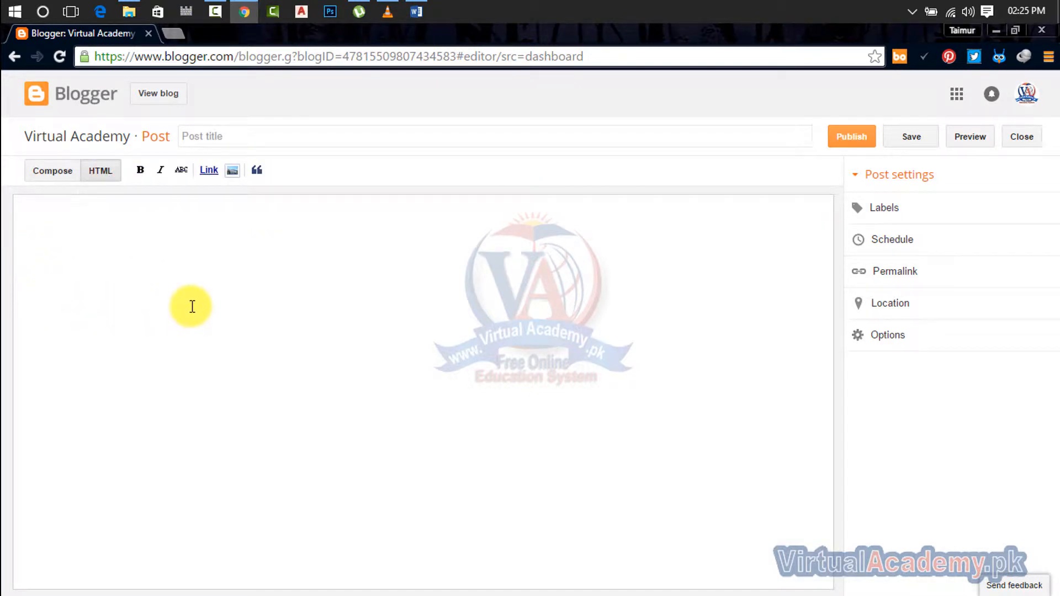
left_click(55, 173)
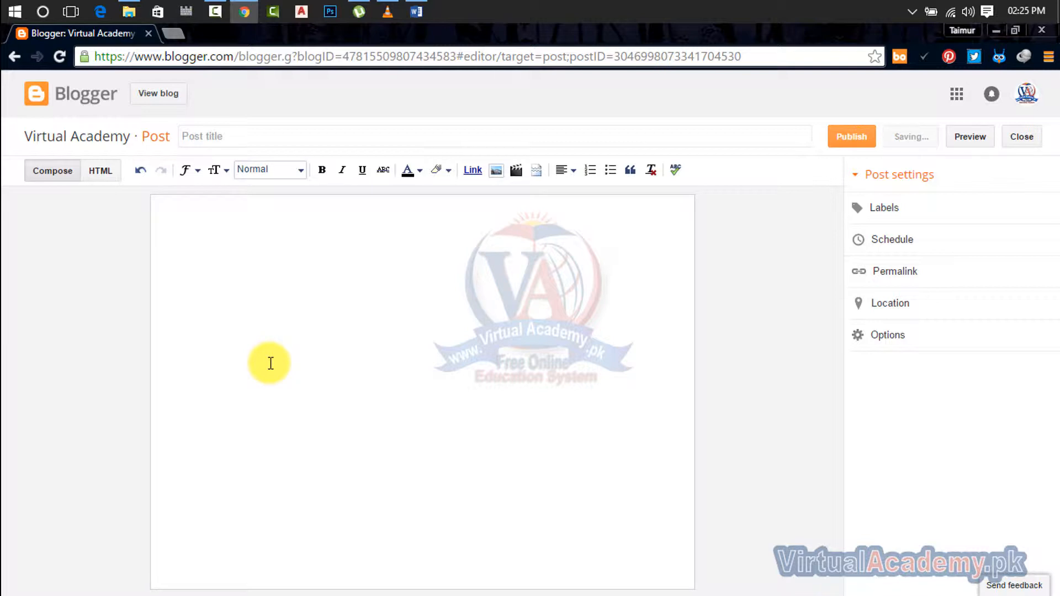
left_click(109, 178)
left_click(111, 233)
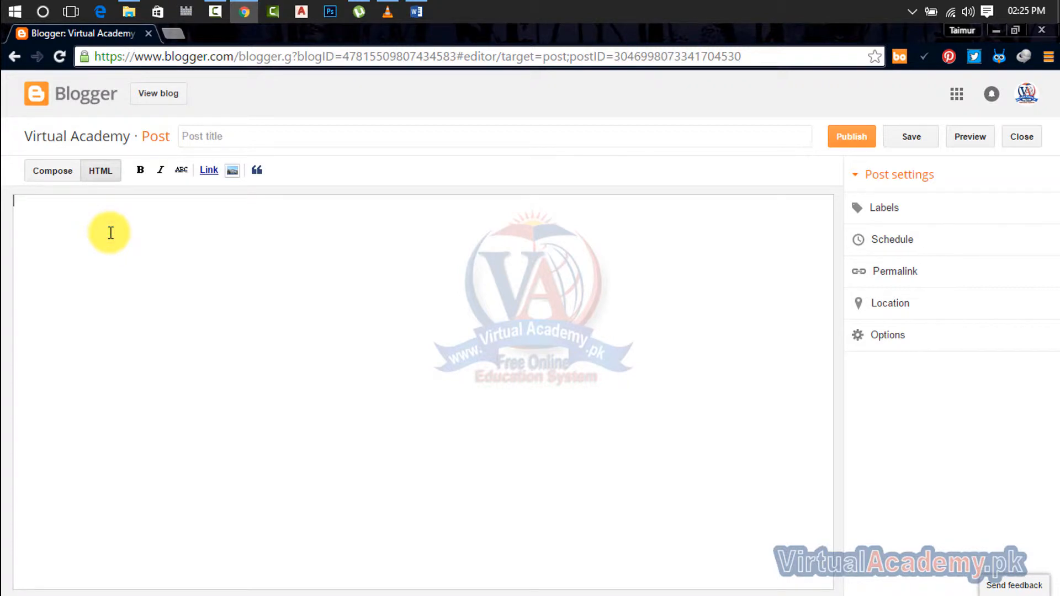
left_click(53, 173)
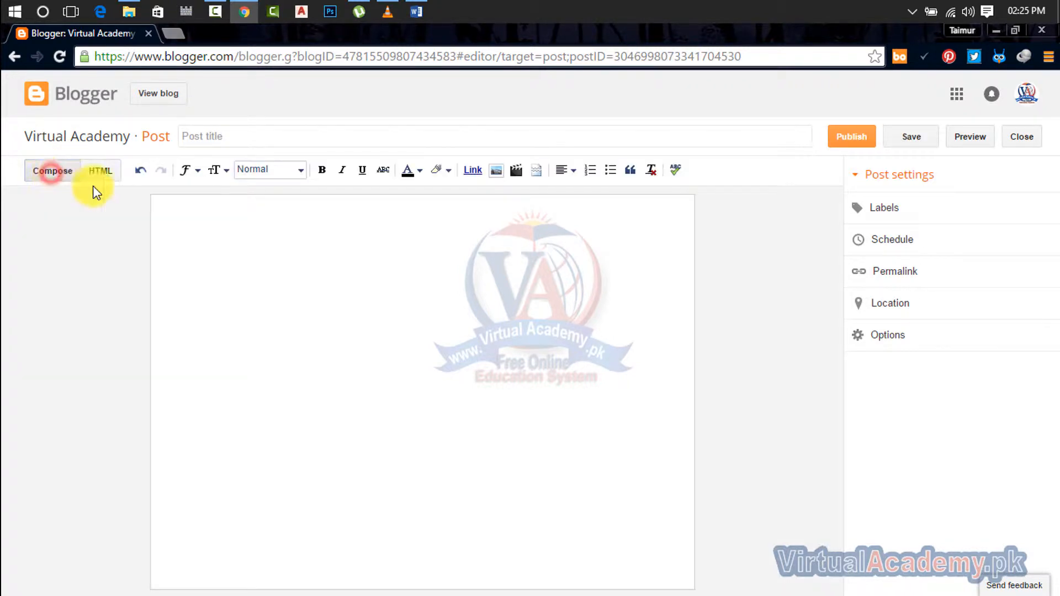
- Title the post "Virtual Academy"
left_click(161, 222)
left_click(225, 135)
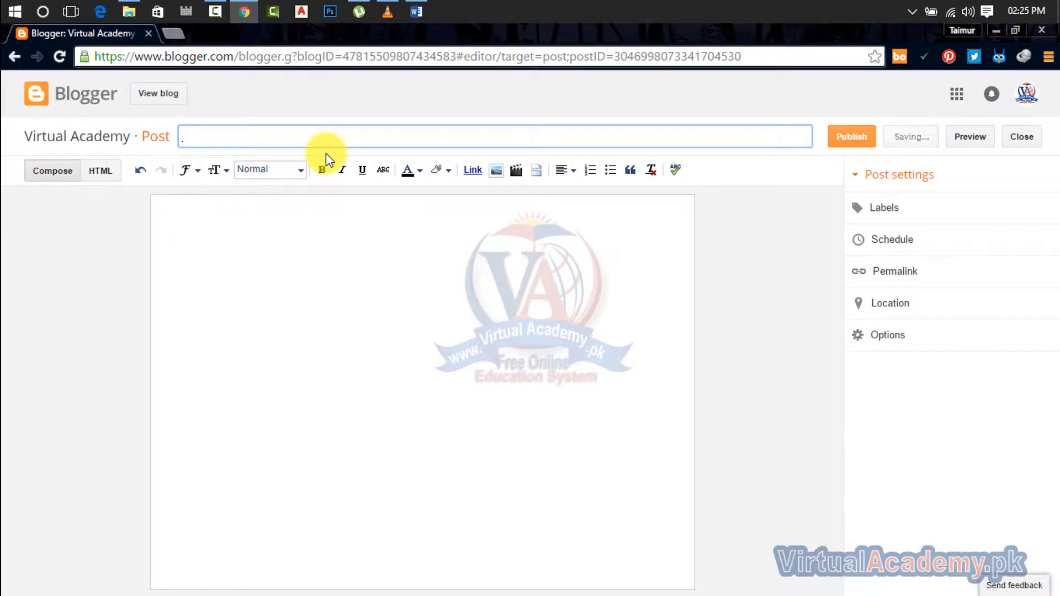
type("Virtual")
type("Academy")
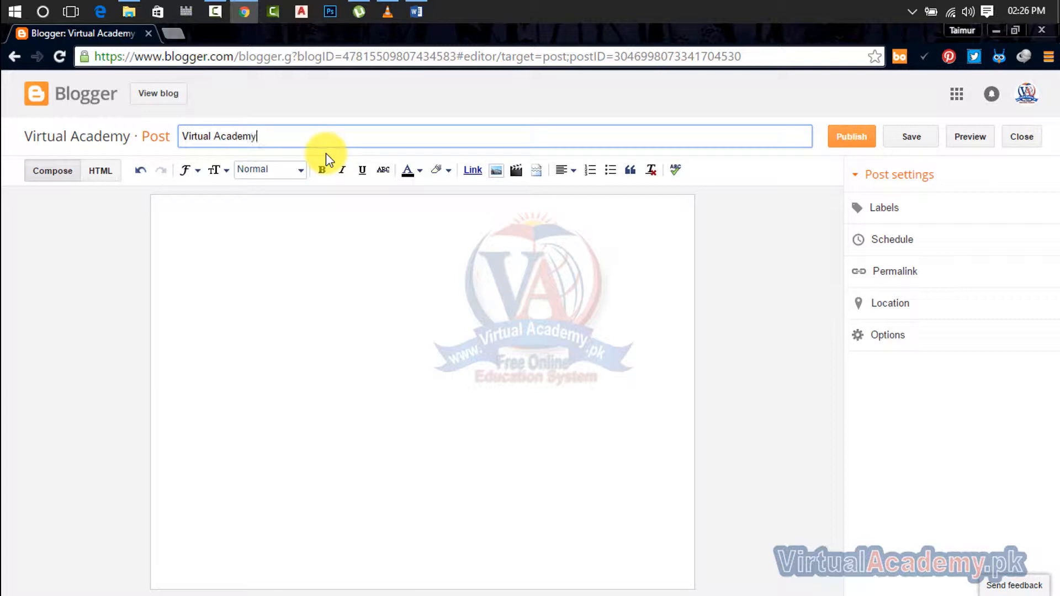
- Copy the paragraph under "Welcome To Virtual Academy" from the Word document into the post body, and close Word
left_click(301, 223)
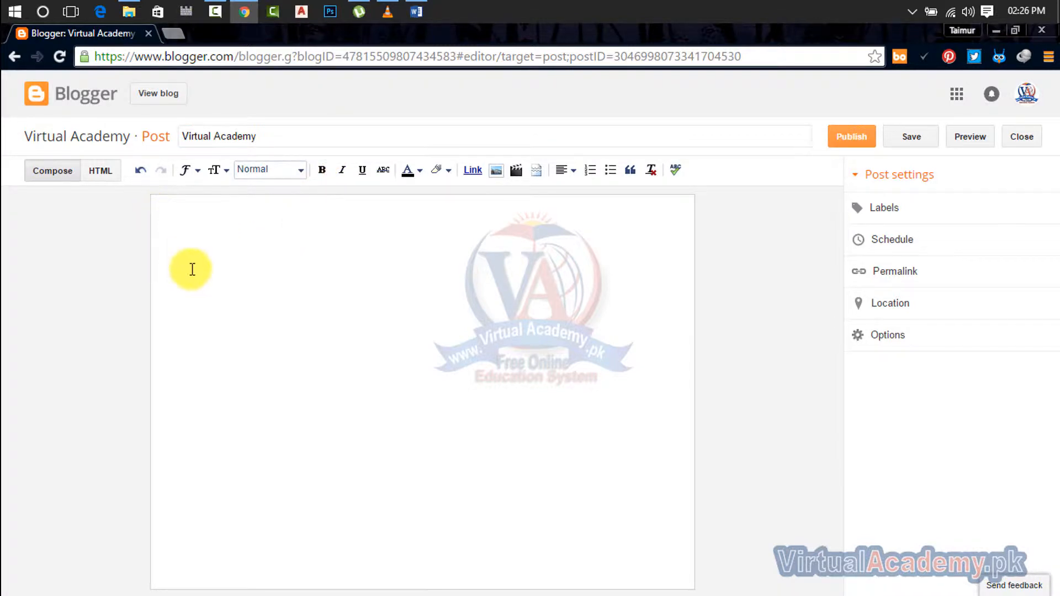
left_click(427, 11)
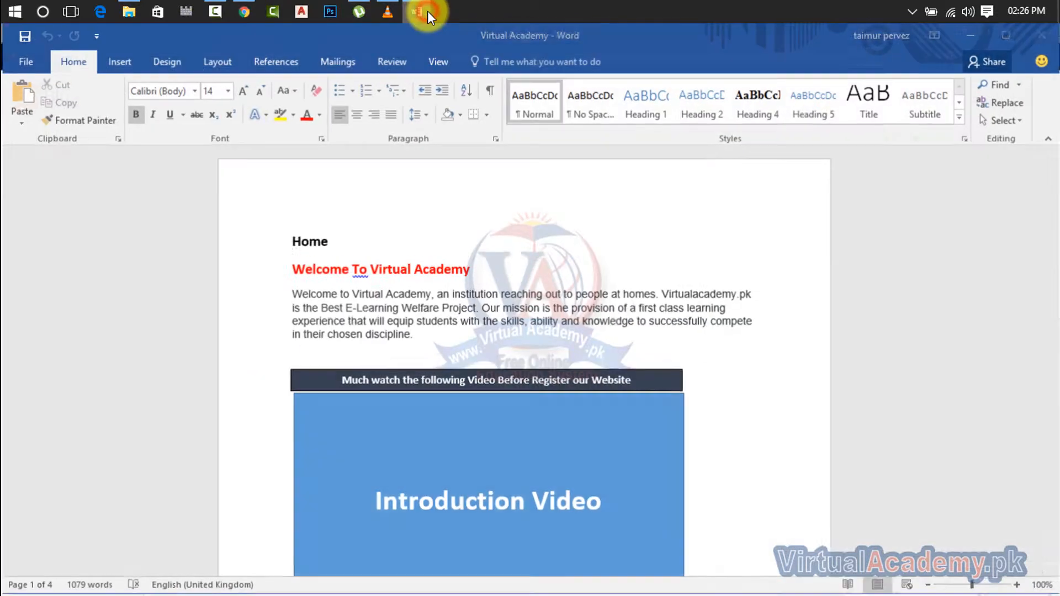
left_click_drag(418, 343, 288, 295)
left_click(327, 307)
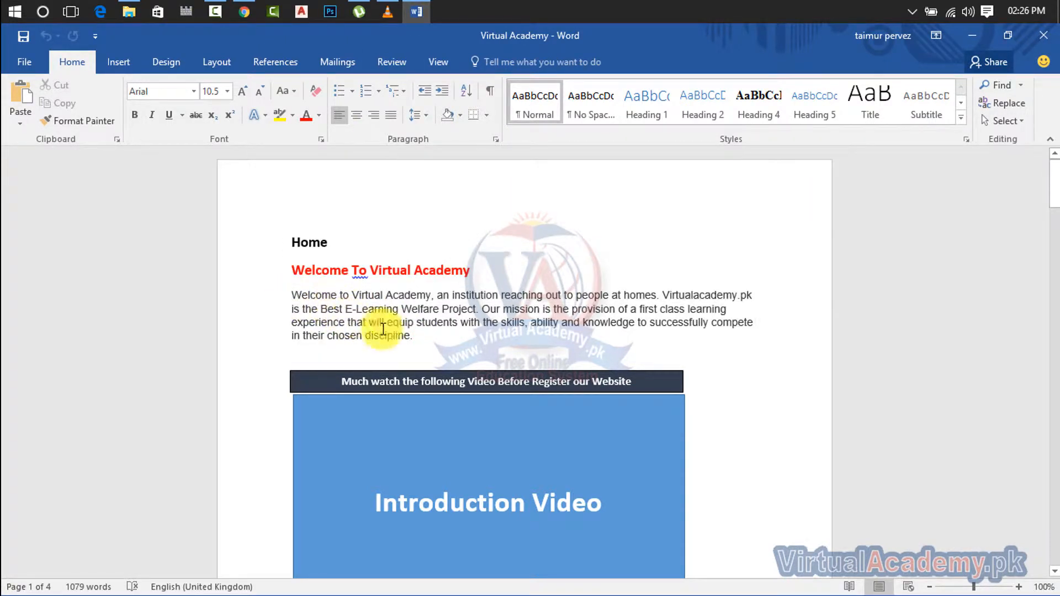
left_click_drag(421, 336, 295, 298)
key("ctrl+c")
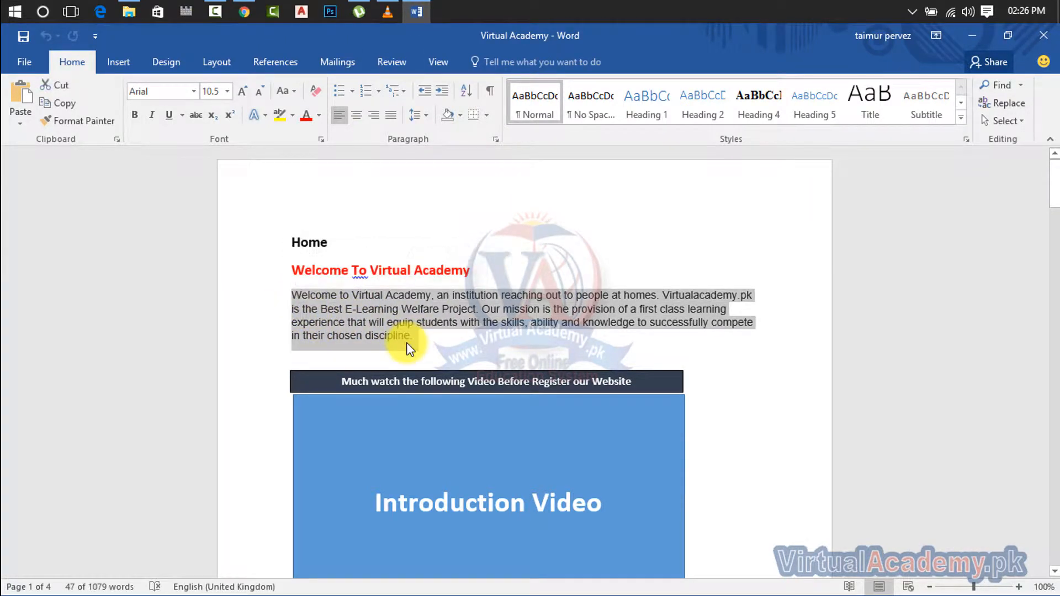
left_click(244, 11)
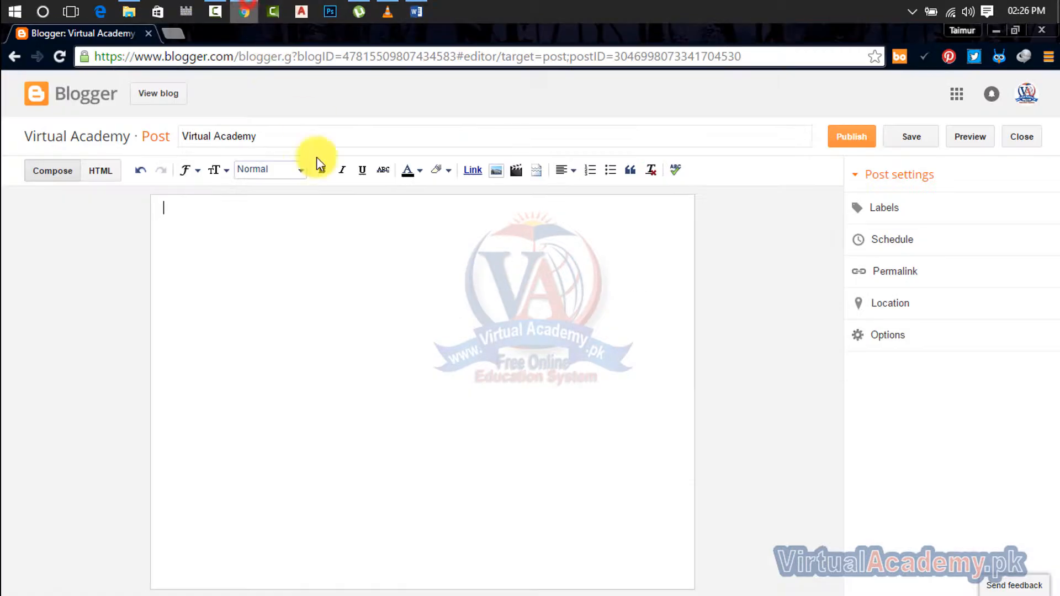
key("ctrl+v")
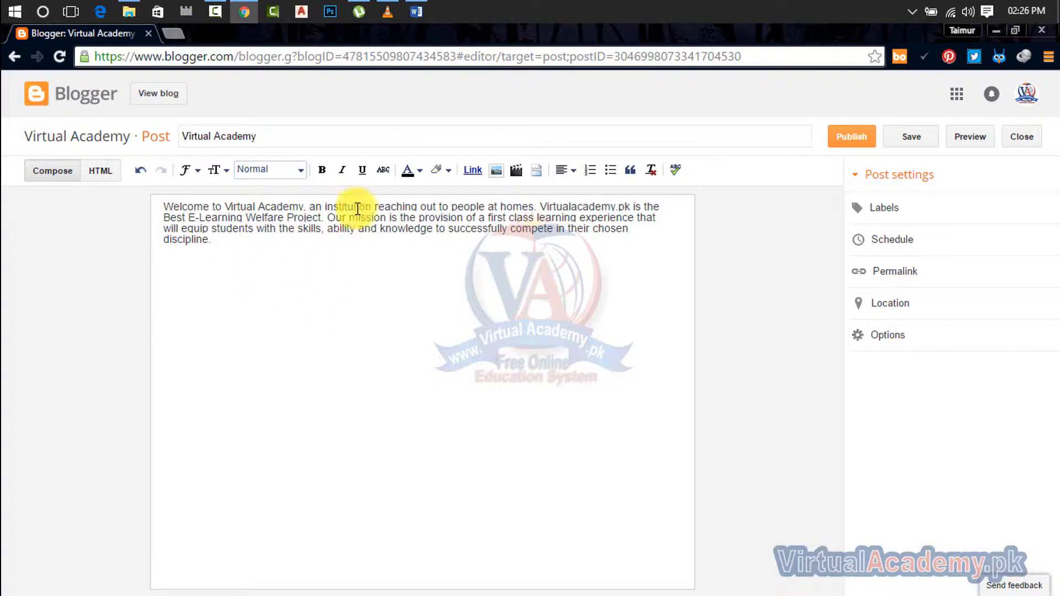
left_click(418, 10)
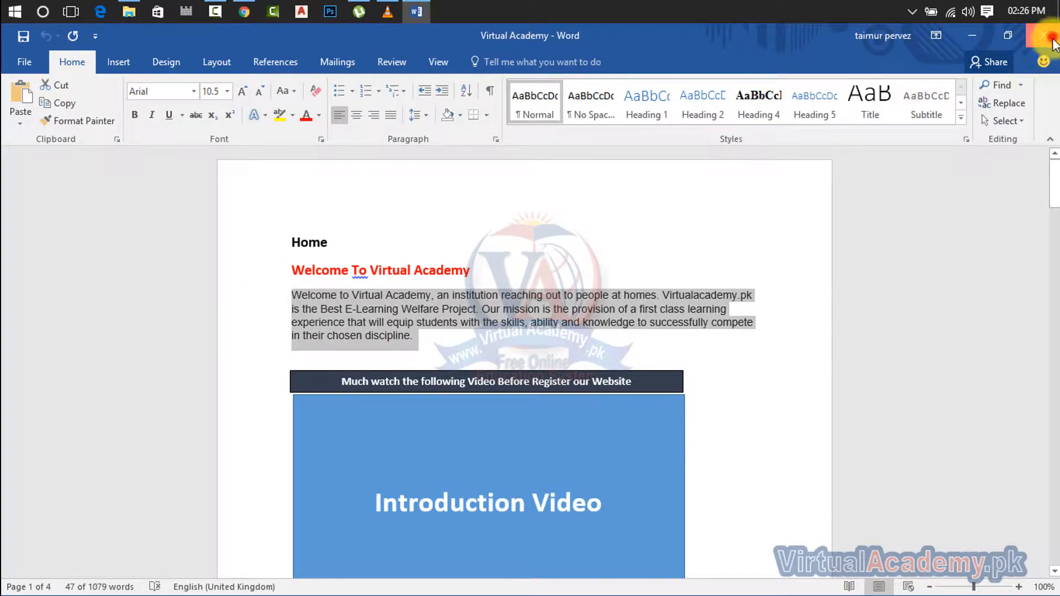
left_click(1043, 35)
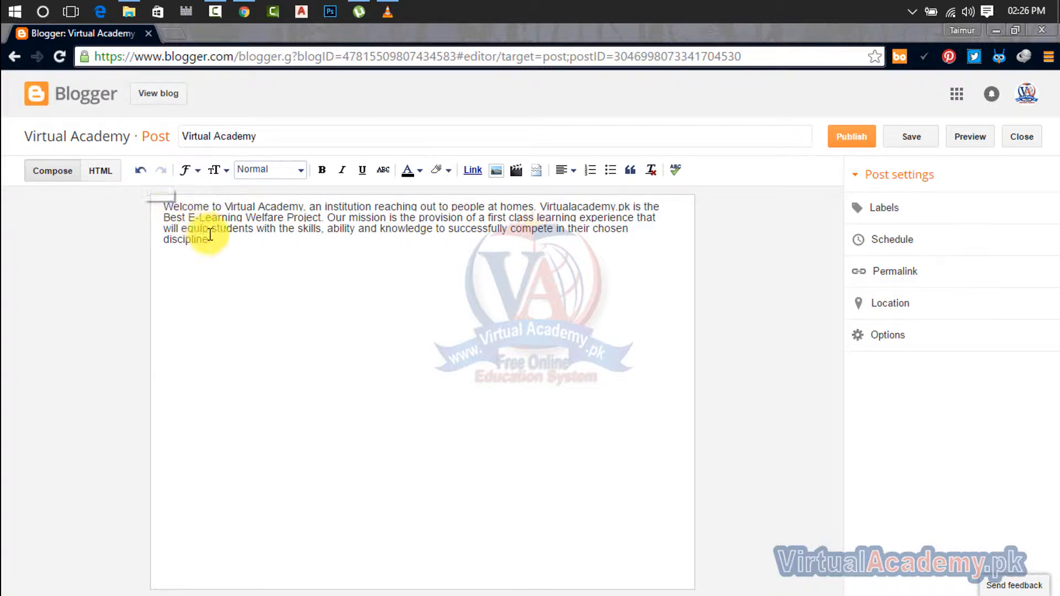
- Undo the pasted paragraph in the post body
left_click(139, 170)
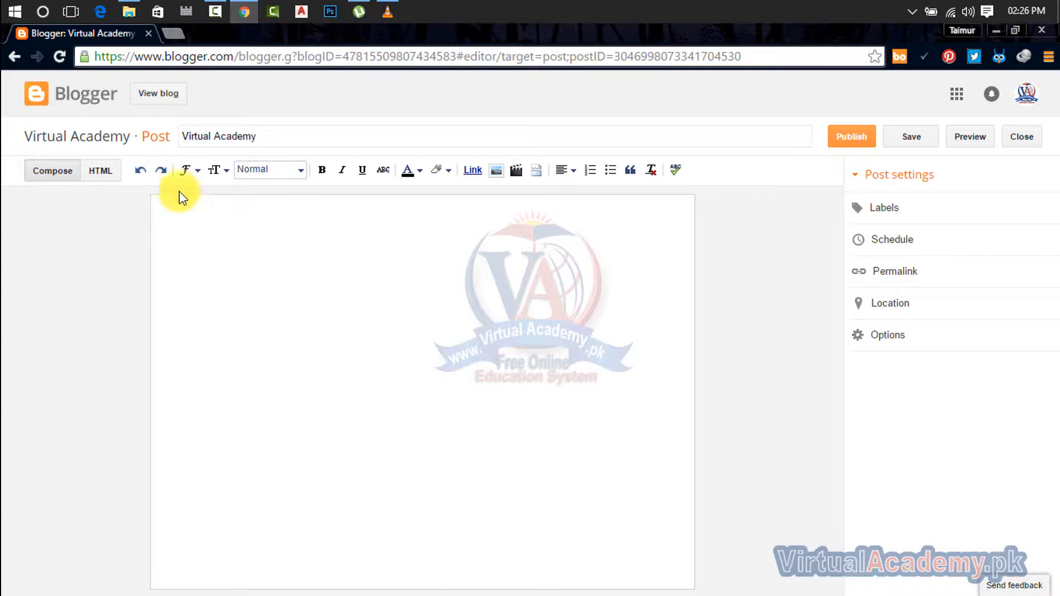
- Redo the paragraph paste in the post body and try the Times and Verdana fonts on it, ending with Arial
left_click(161, 170)
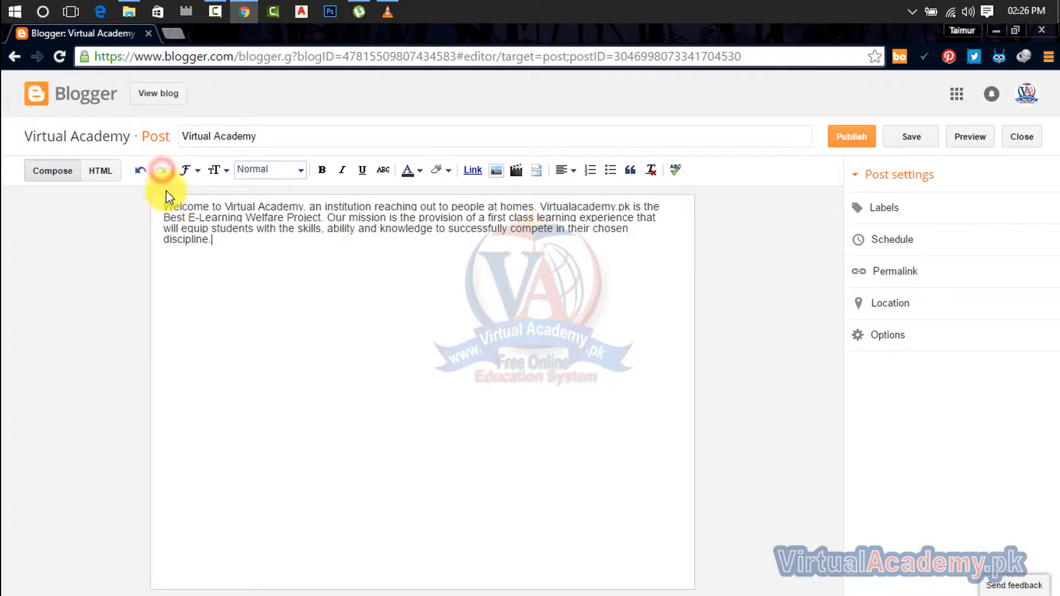
left_click_drag(233, 246, 166, 207)
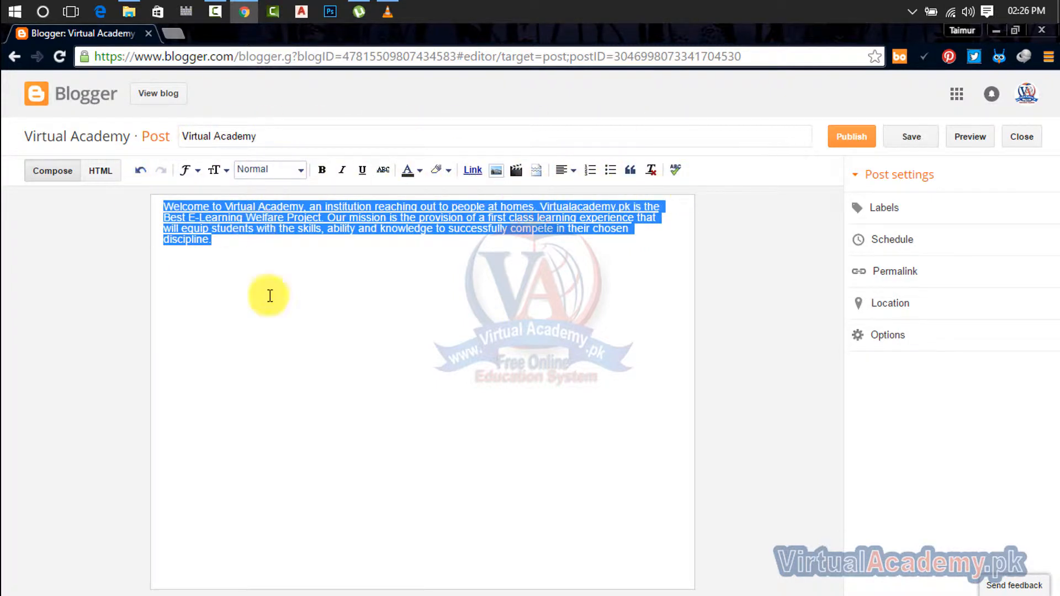
left_click(196, 170)
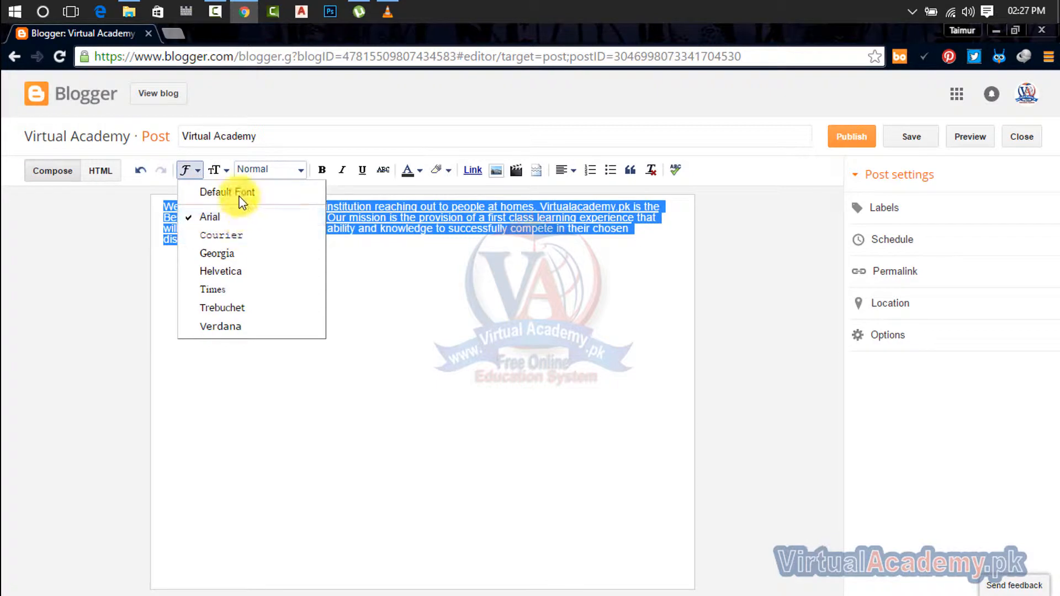
left_click(243, 292)
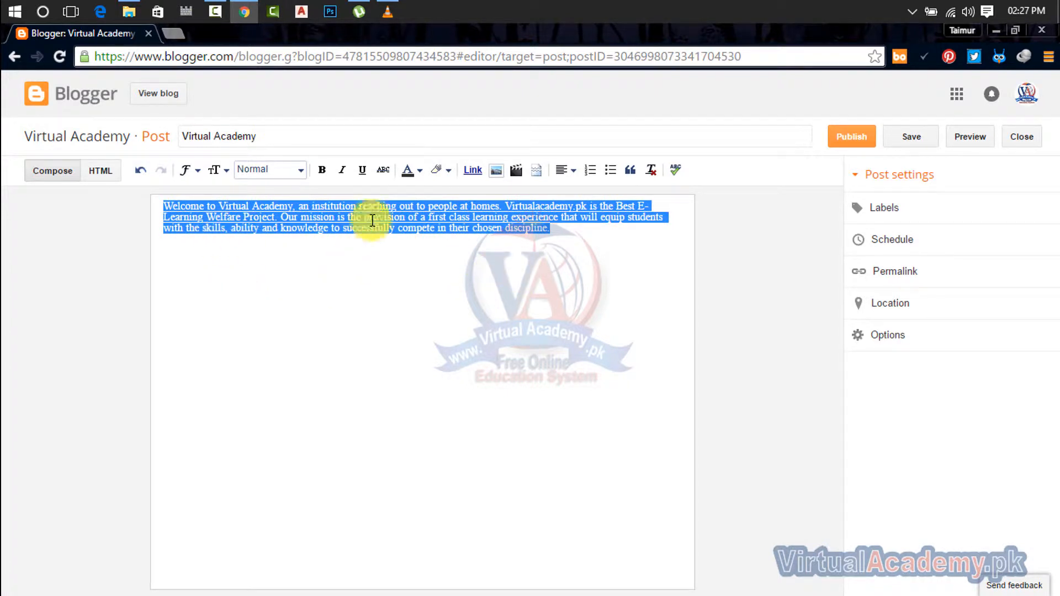
left_click(198, 170)
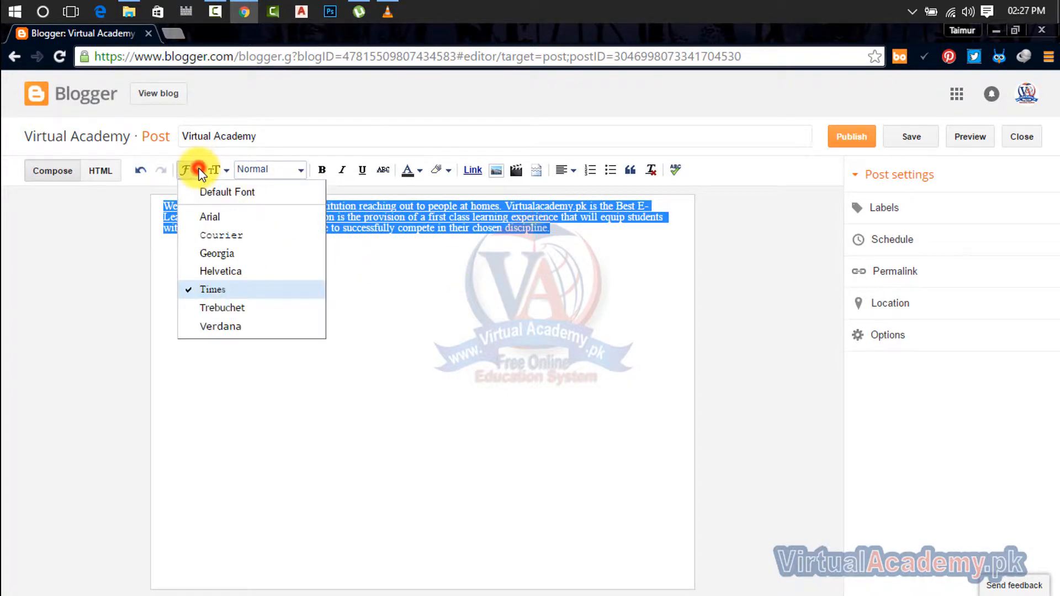
left_click(221, 327)
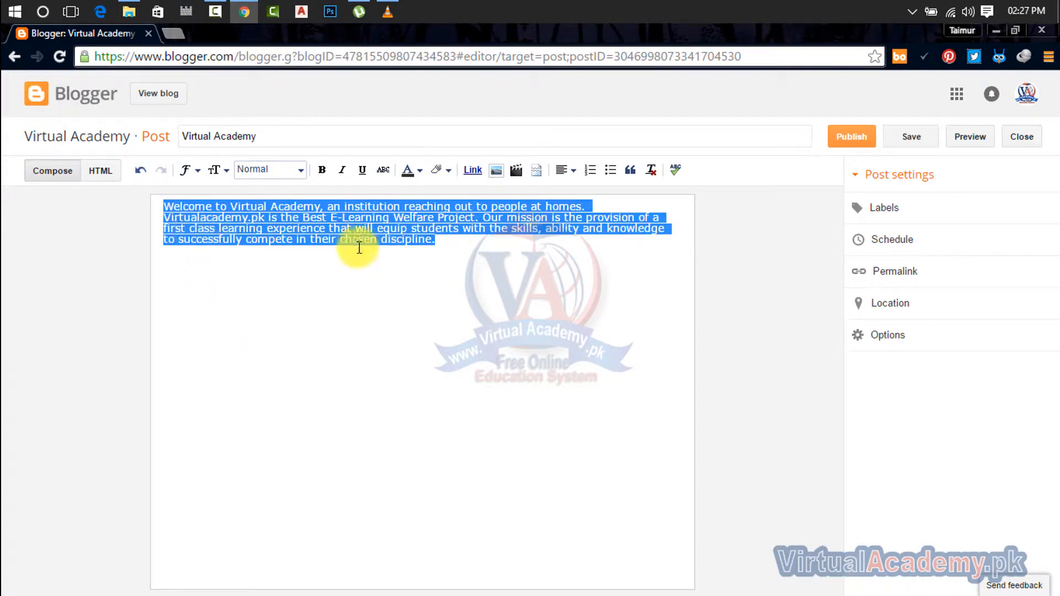
left_click(194, 170)
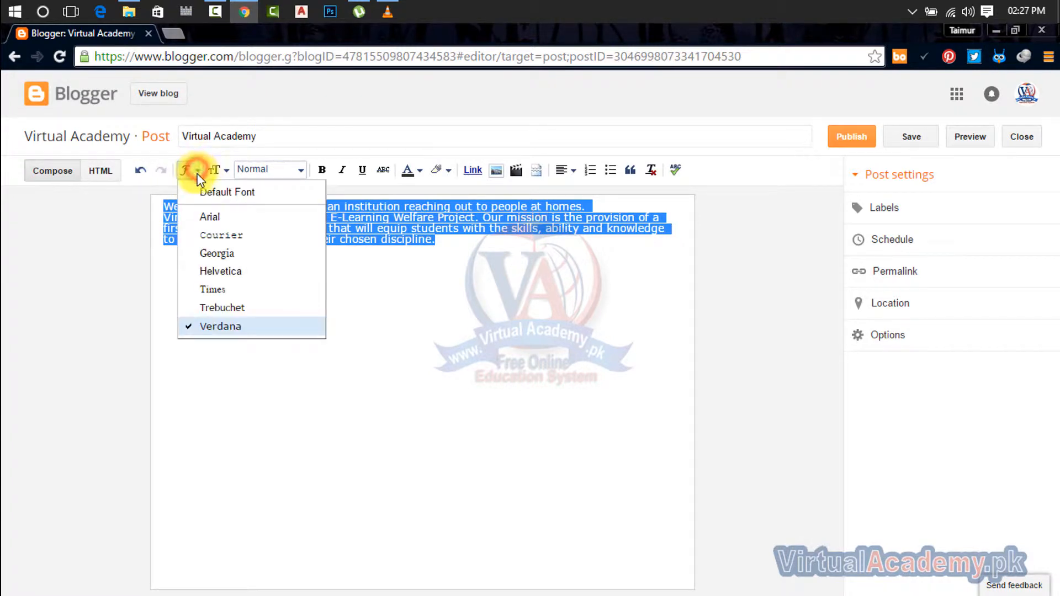
left_click(198, 214)
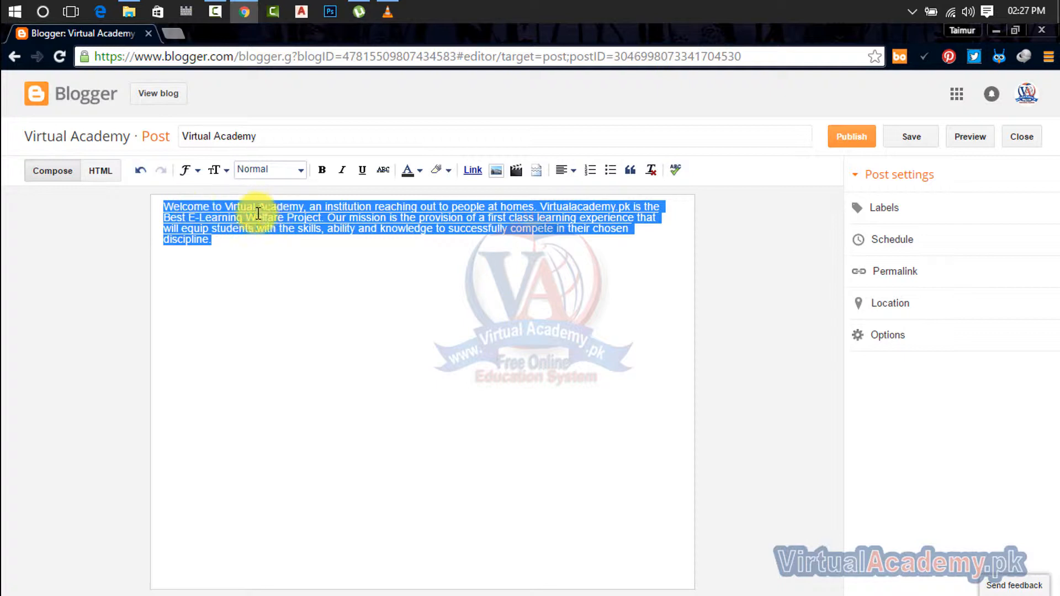
- Add a "Virtual Academy" line and a blank line above the paragraph, and check the post's HTML before returning to Compose
left_click(166, 207)
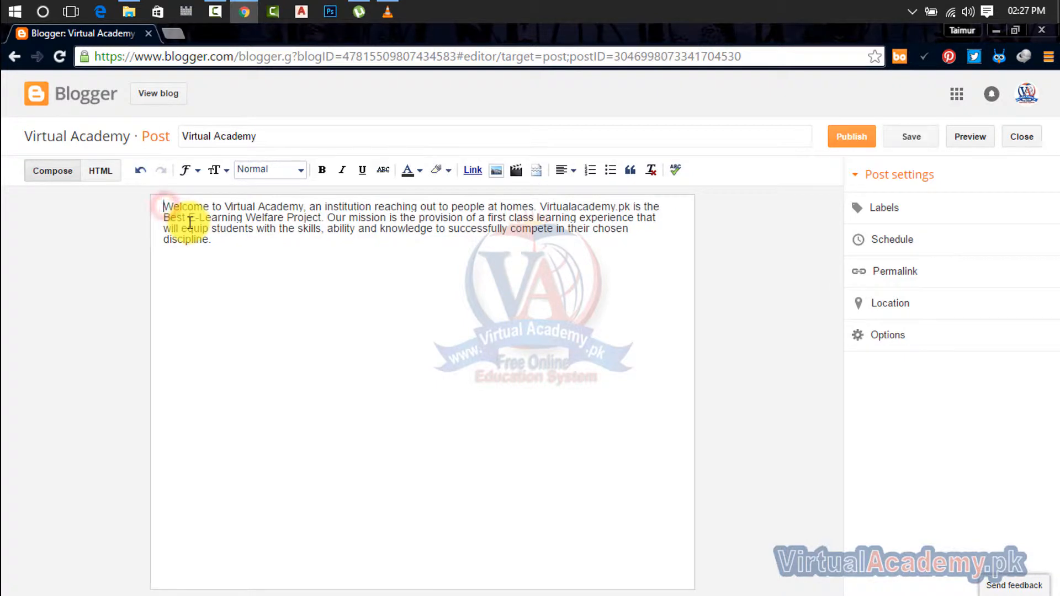
key("Return")
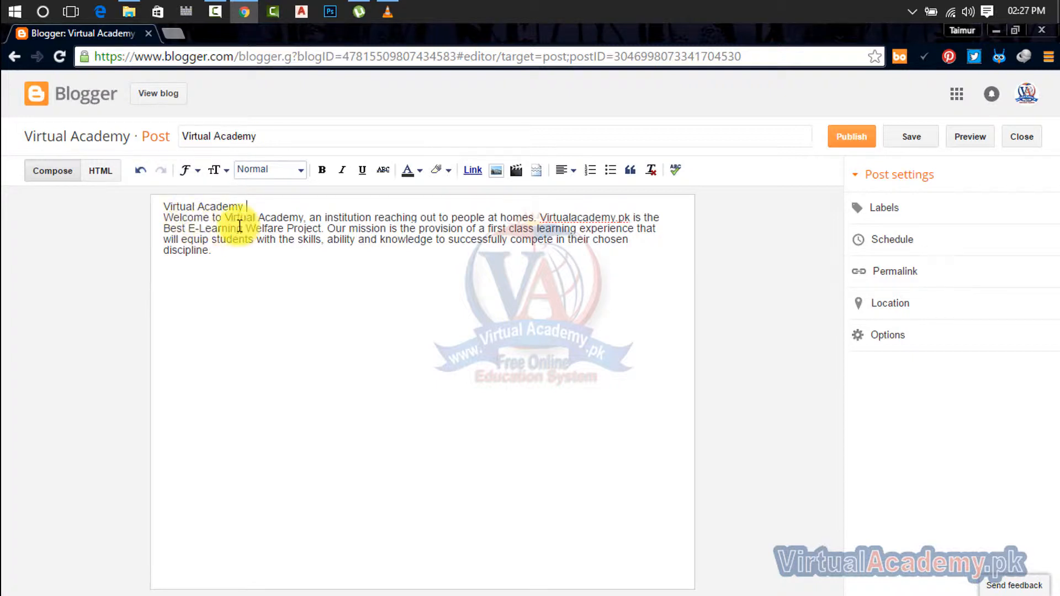
left_click(255, 208)
key("Return")
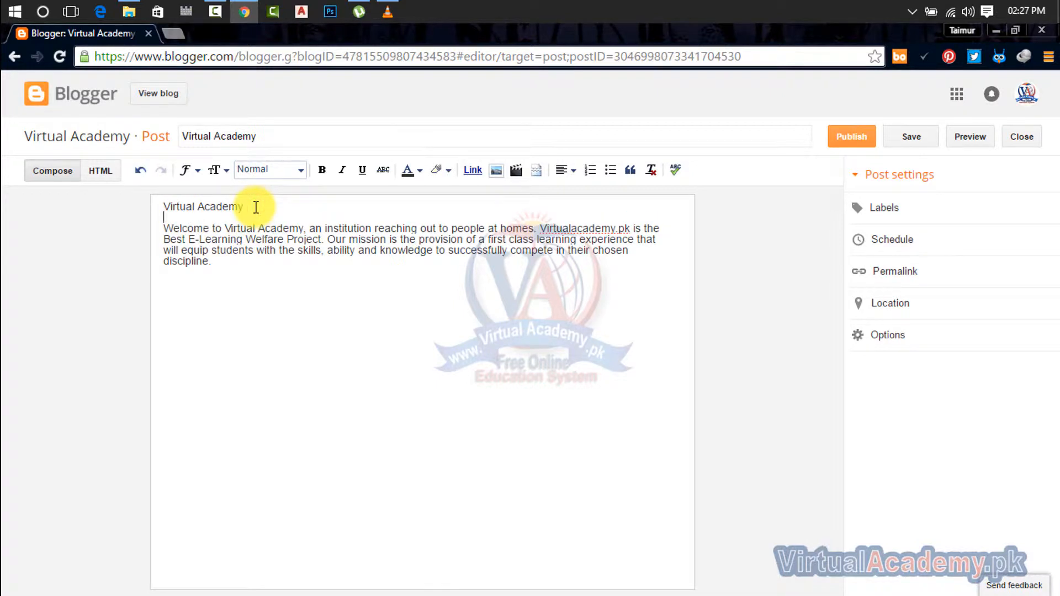
left_click(101, 171)
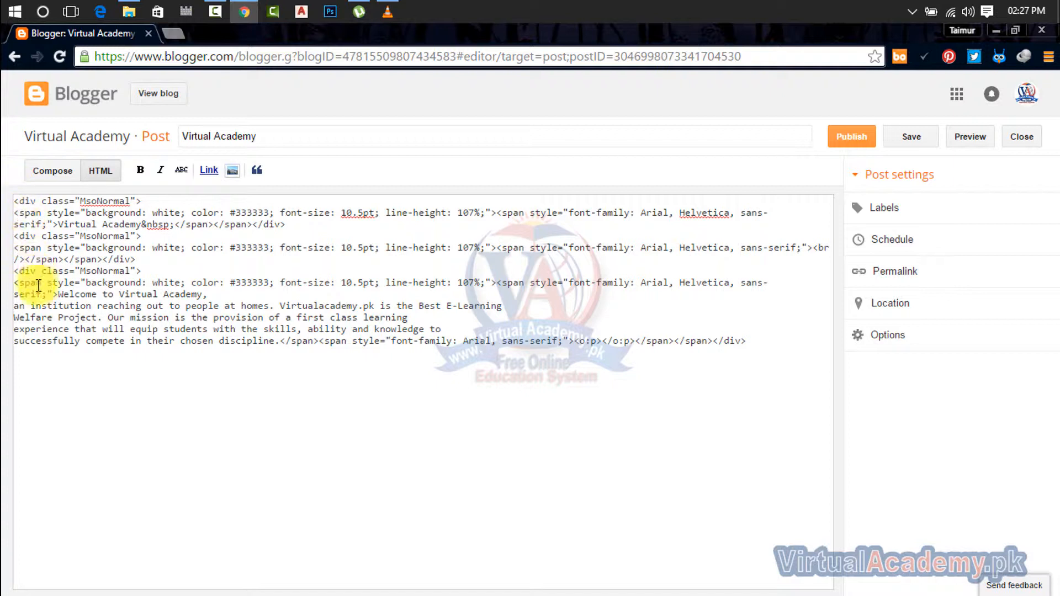
left_click(48, 172)
- Try the Heading, Subheading, Minor heading and Normal styles on the body's "Virtual Academy" line, ending with Heading
left_click_drag(244, 206, 90, 213)
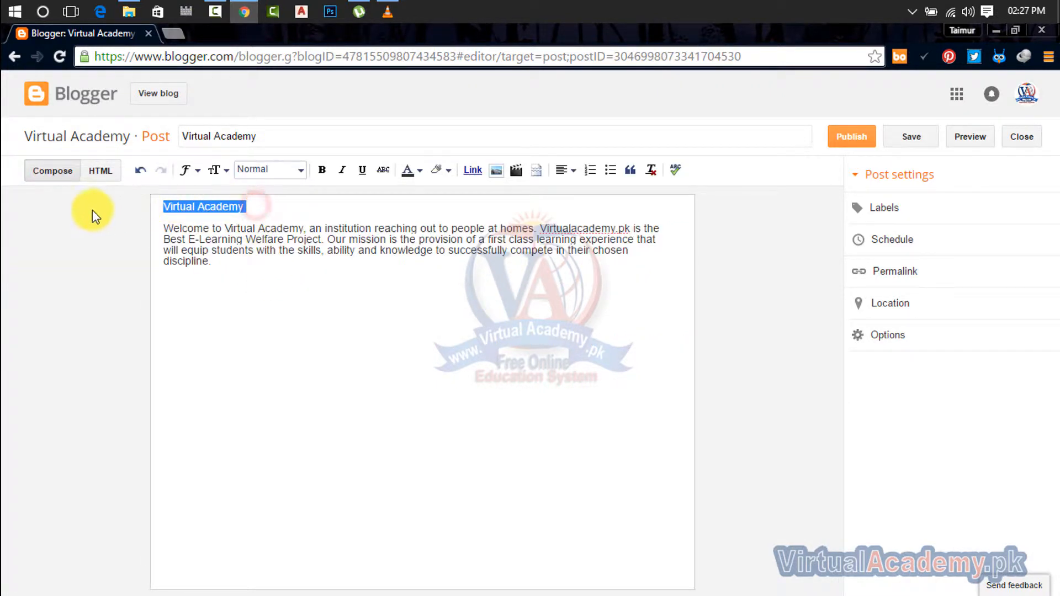
left_click(301, 171)
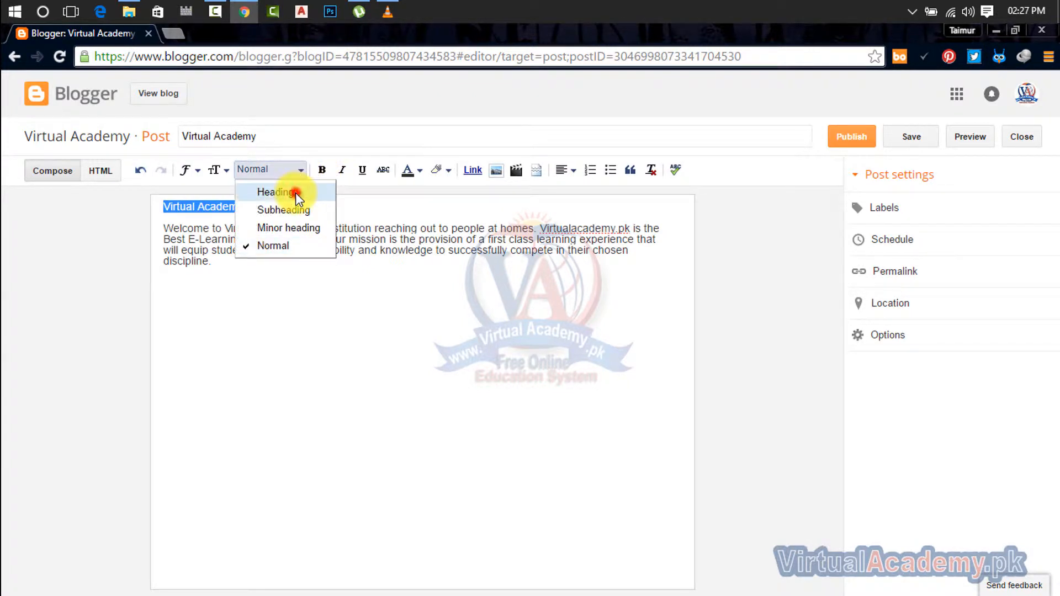
left_click(296, 193)
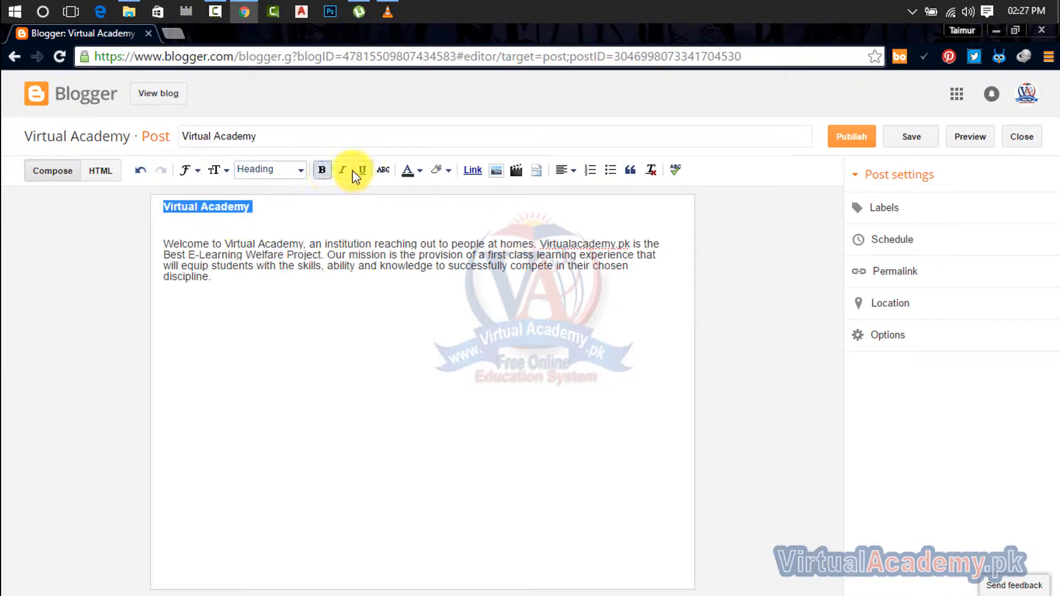
left_click(301, 170)
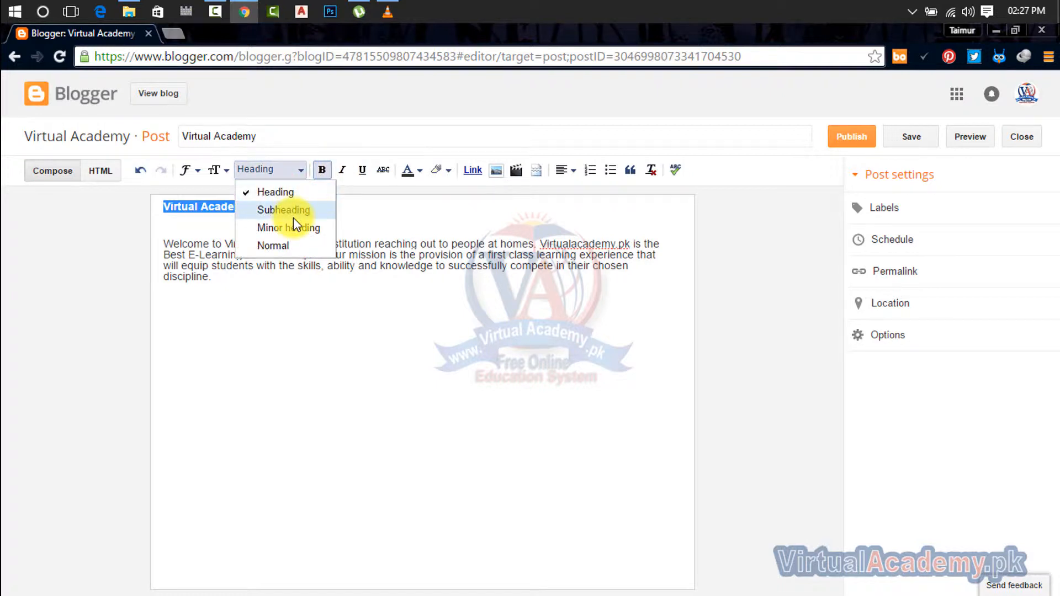
left_click(293, 211)
left_click(303, 171)
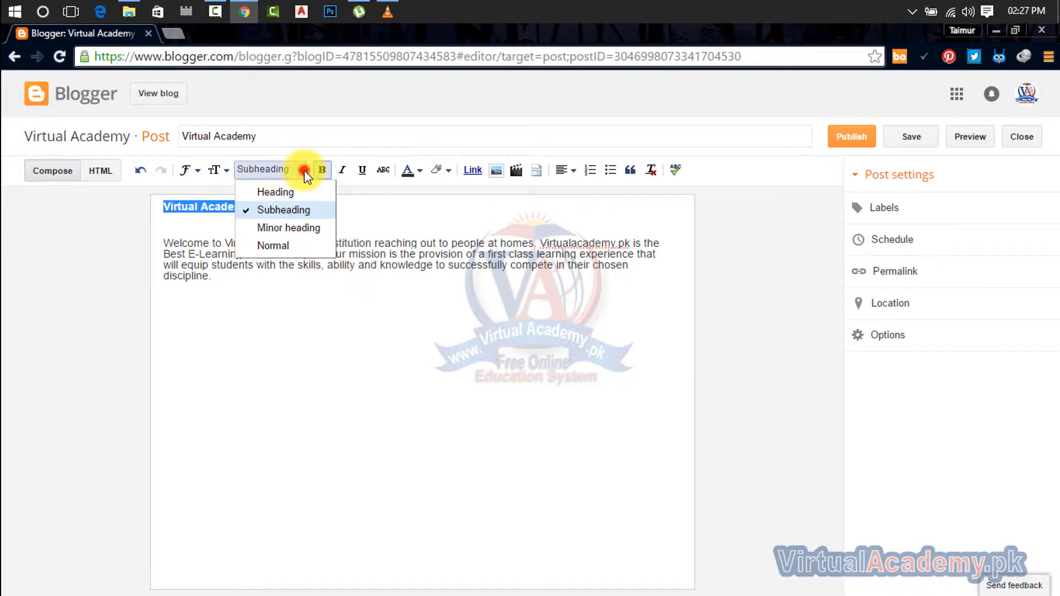
left_click(289, 228)
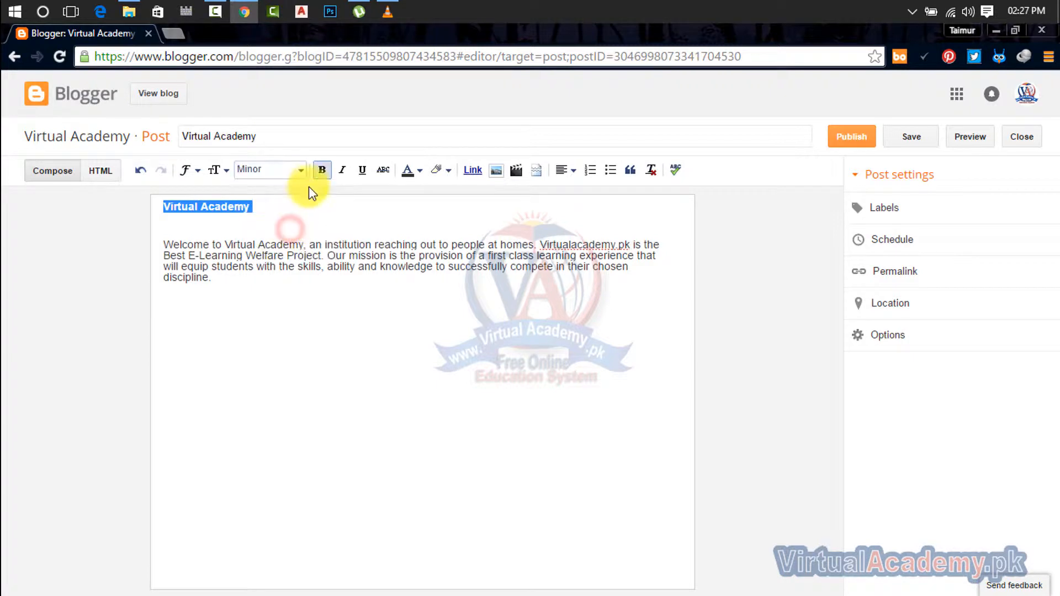
left_click(301, 170)
left_click(286, 245)
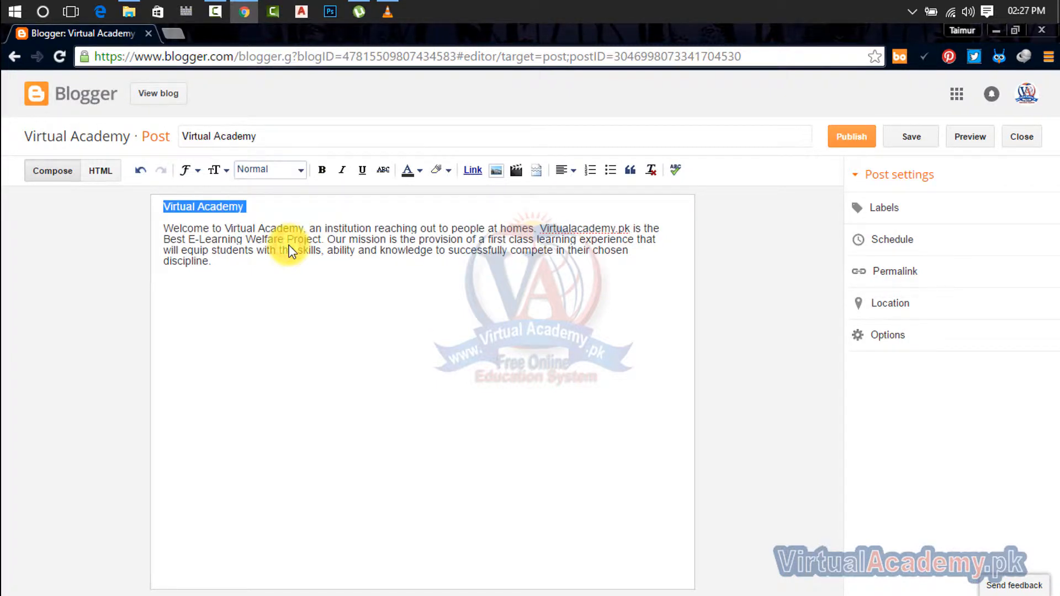
left_click(305, 169)
left_click(297, 192)
- Try the Largest text size on the "Virtual Academy" heading in the body, and settle on Large
left_click(226, 172)
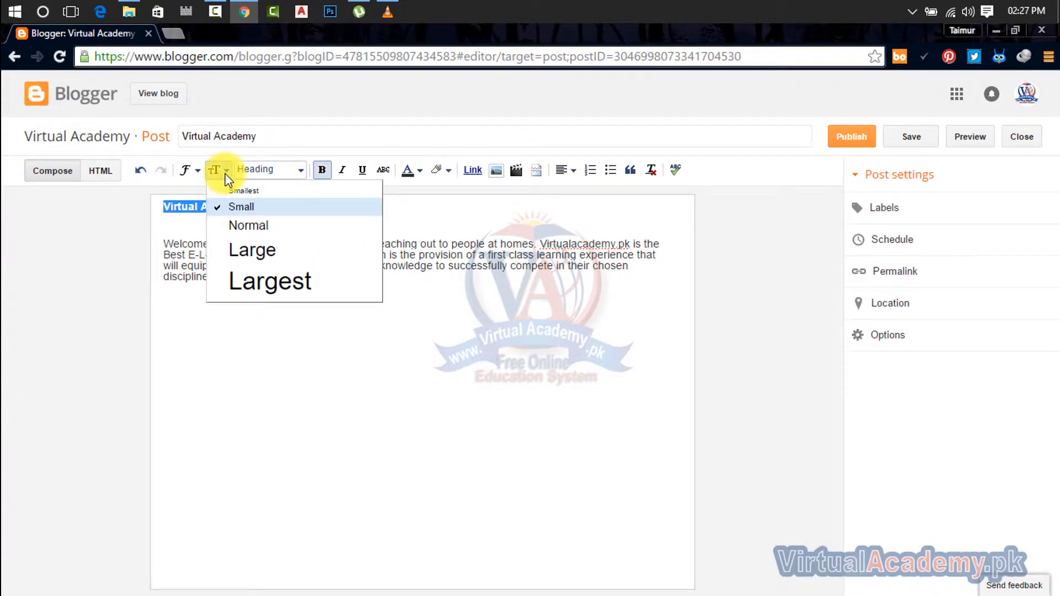
left_click(184, 218)
left_click_drag(258, 210, 160, 210)
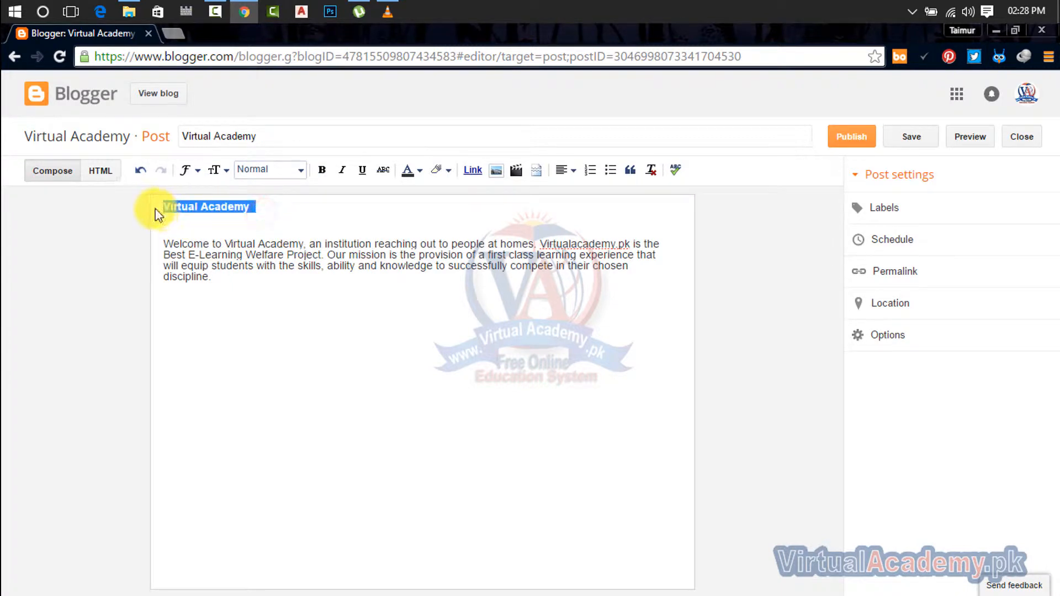
left_click(223, 172)
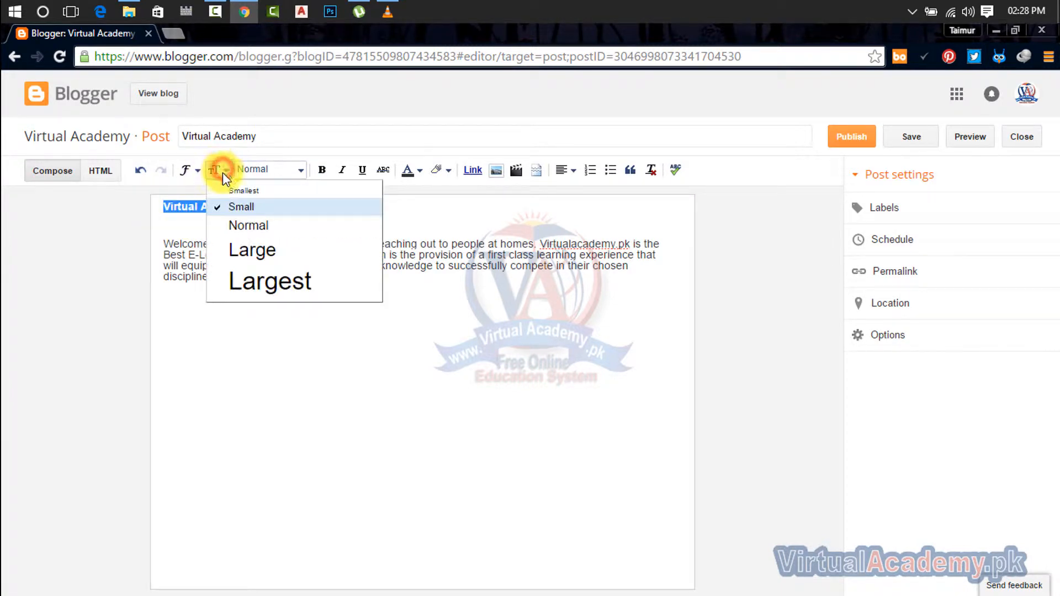
left_click(246, 281)
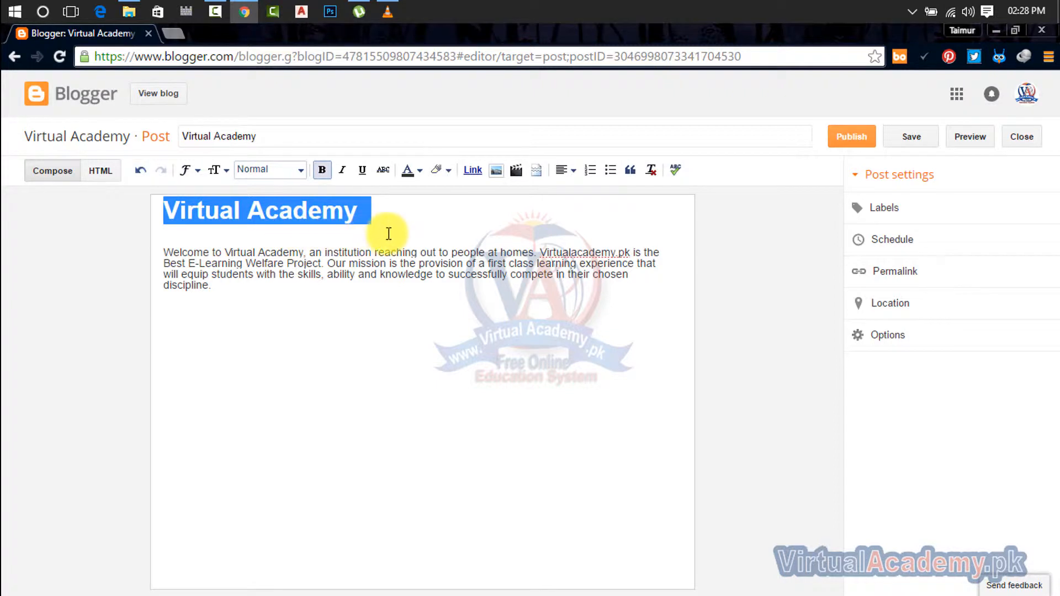
left_click(225, 170)
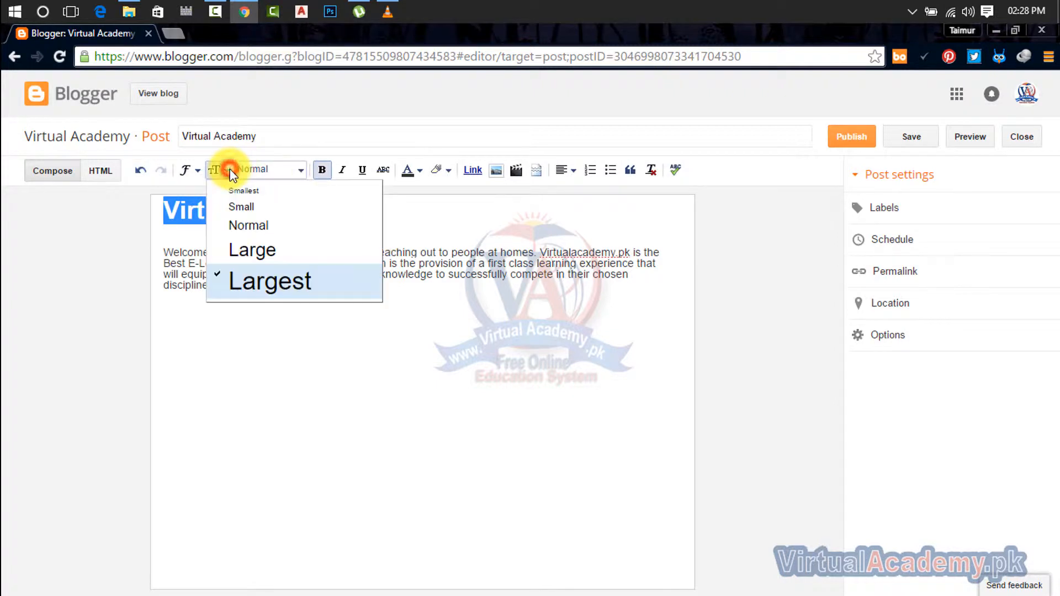
left_click(251, 251)
left_click(344, 225)
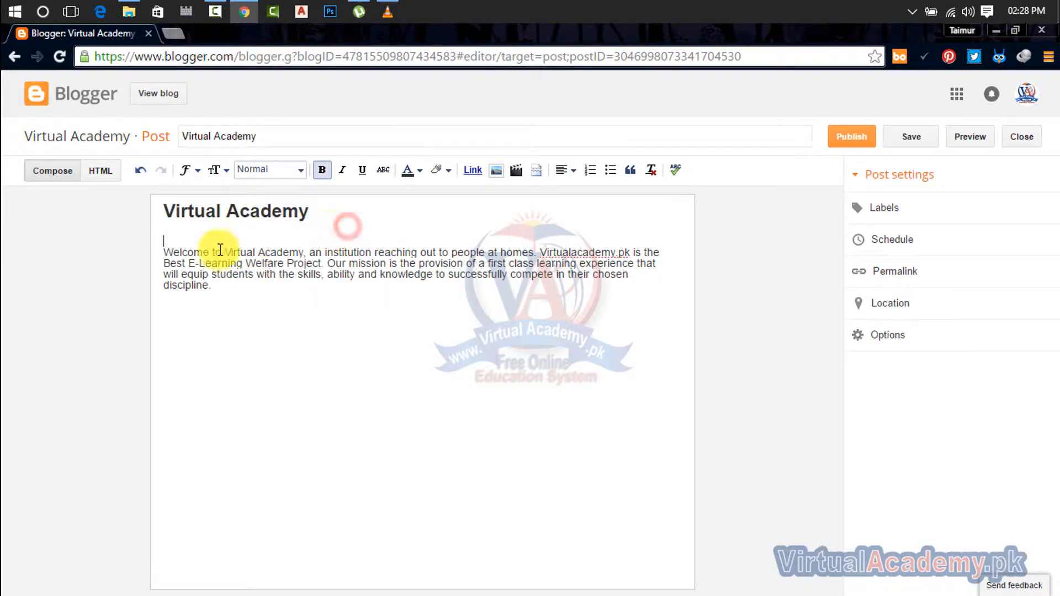
- Remove the blank line between the "Virtual Academy" heading and the paragraph, keeping the paragraph on its own line
left_click(164, 253)
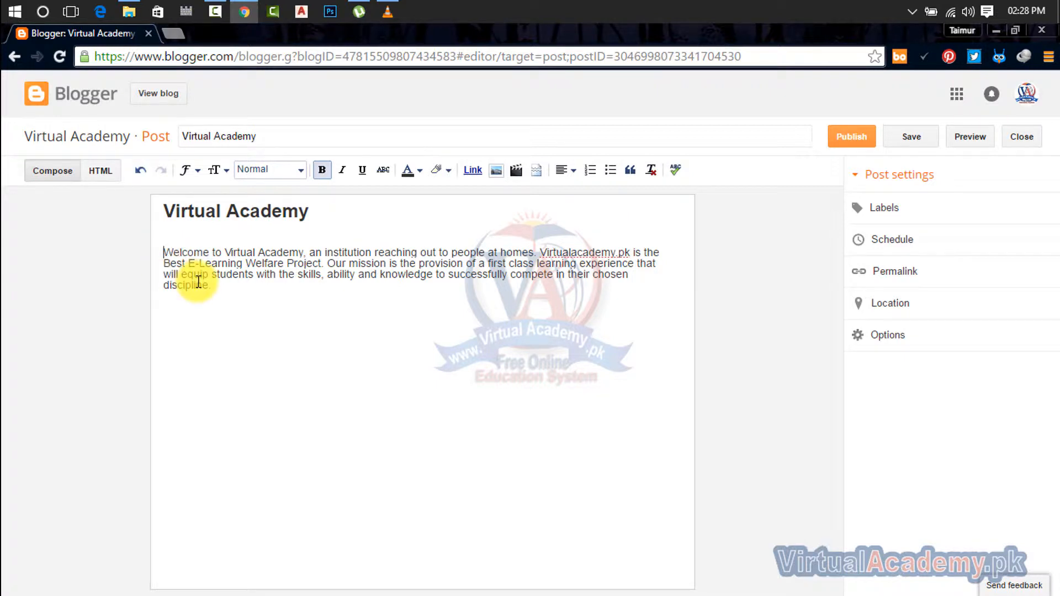
key("BackSpace")
key("BackSpace")
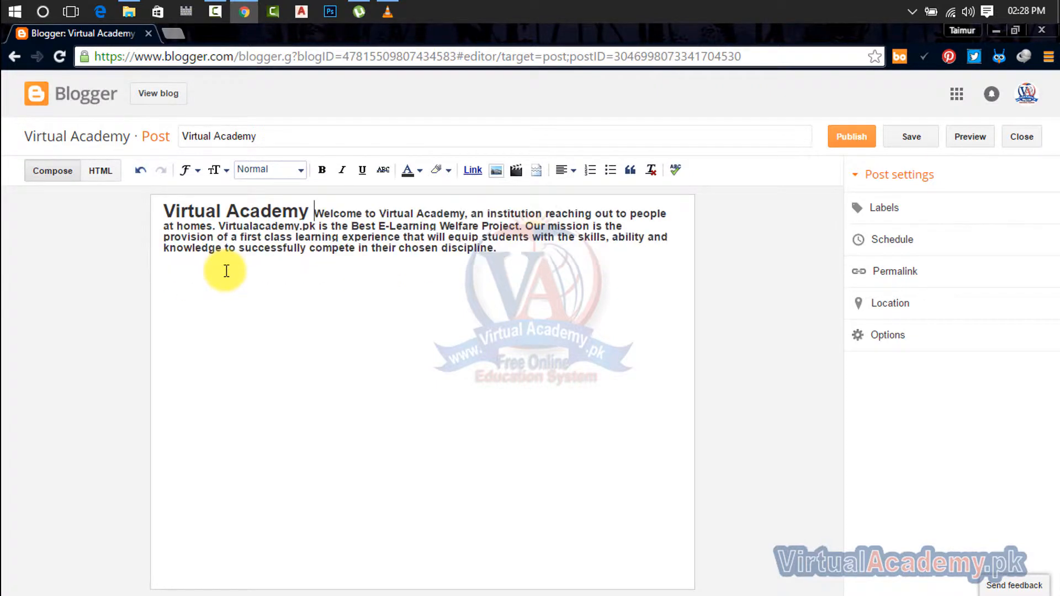
key("Return")
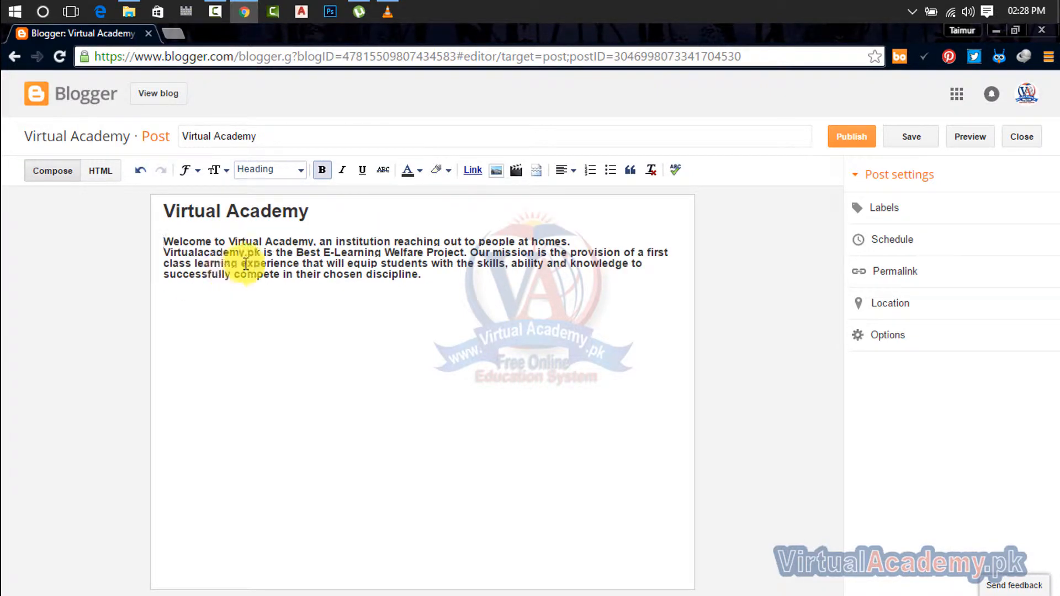
- Format the paragraph below the "Virtual Academy" heading in the Normal style
left_click(435, 278)
left_click_drag(436, 278, 165, 238)
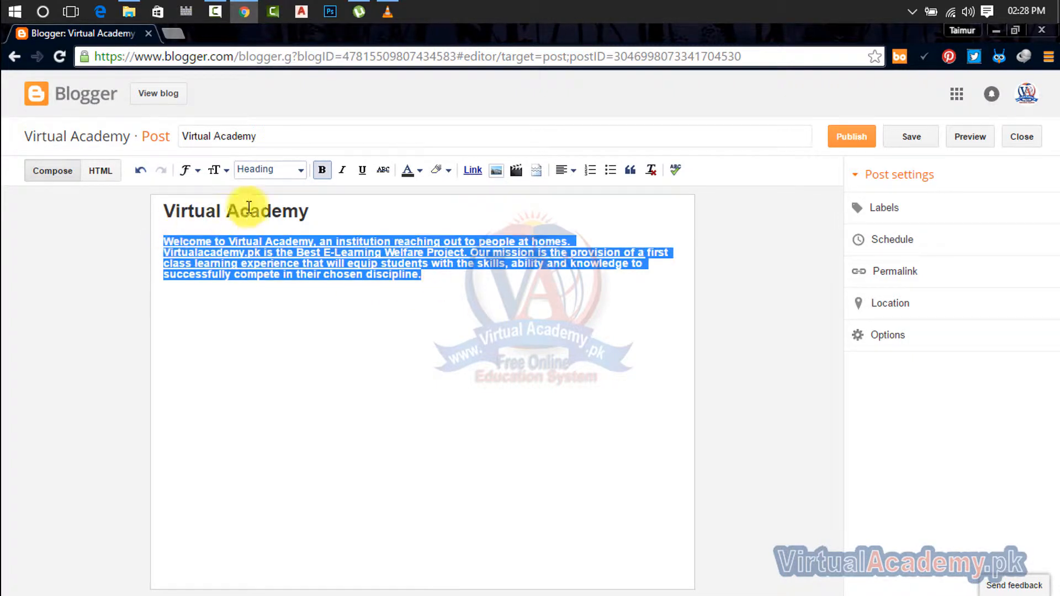
left_click(299, 170)
left_click(274, 244)
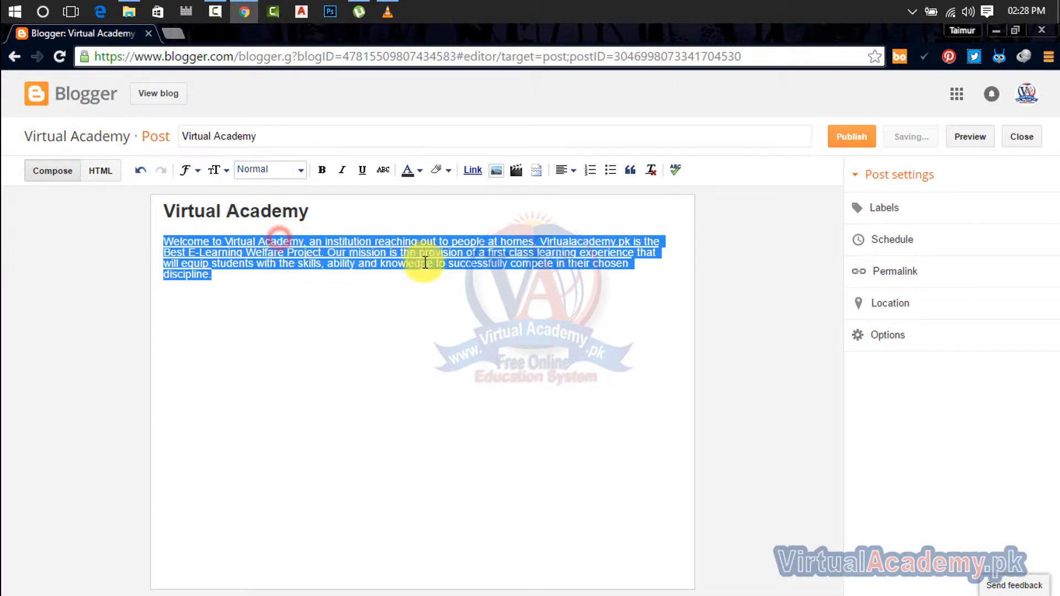
left_click(245, 274)
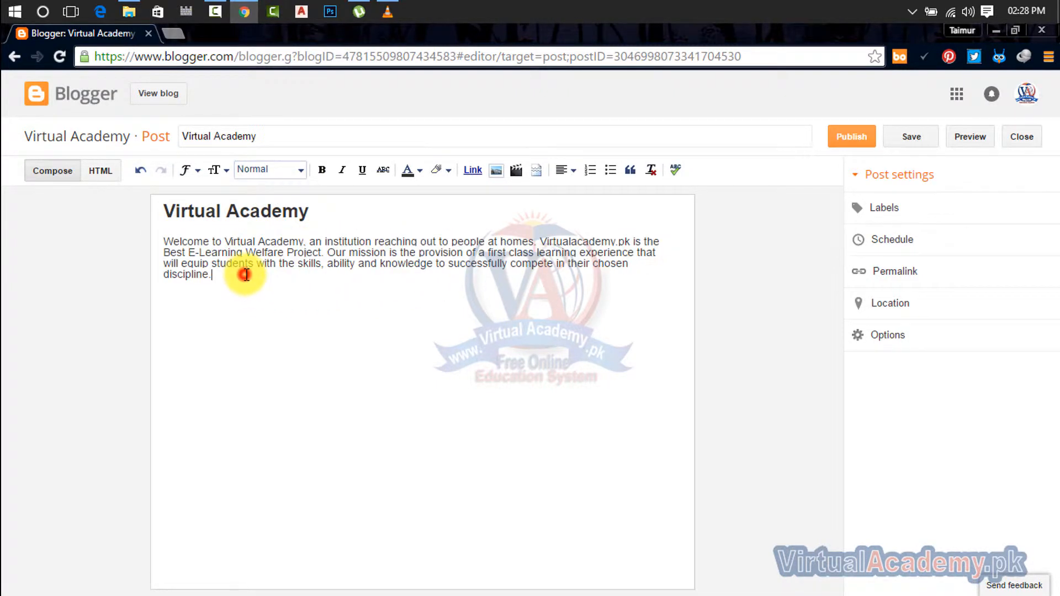
left_click(193, 172)
left_click(194, 172)
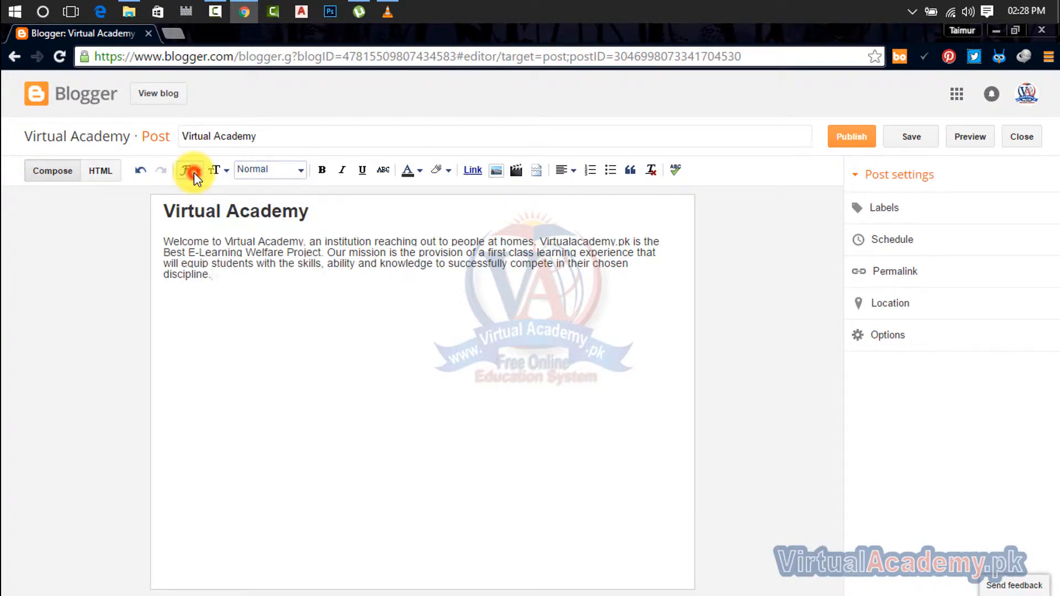
left_click(224, 173)
left_click(224, 172)
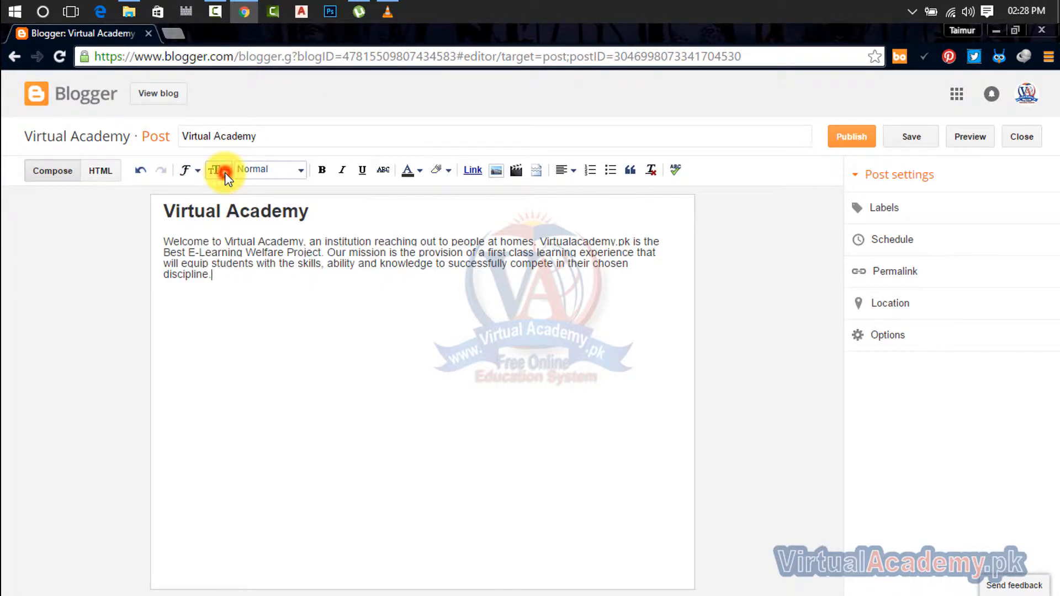
left_click(299, 176)
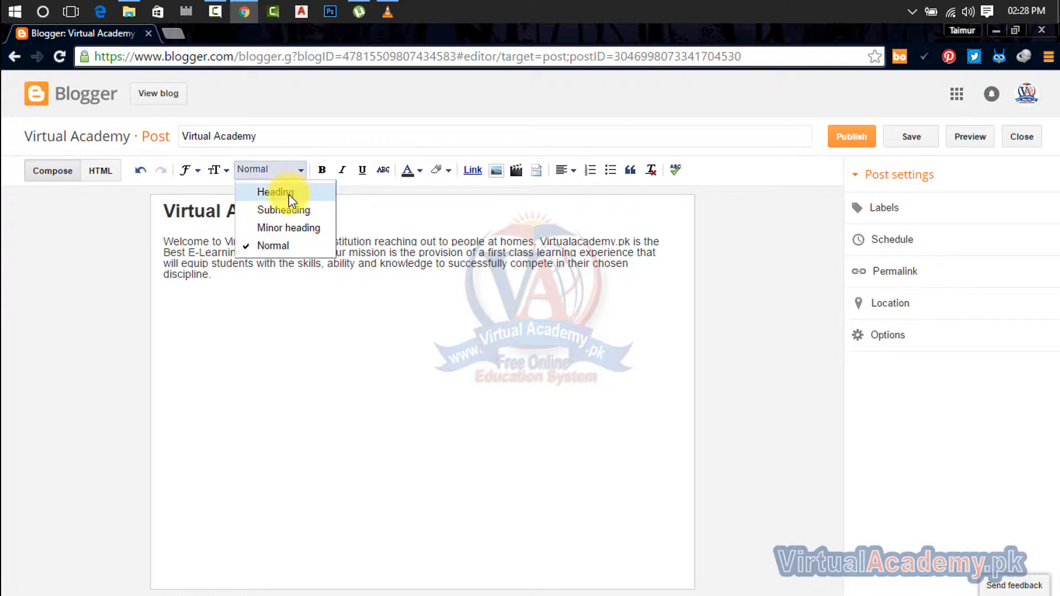
left_click(337, 139)
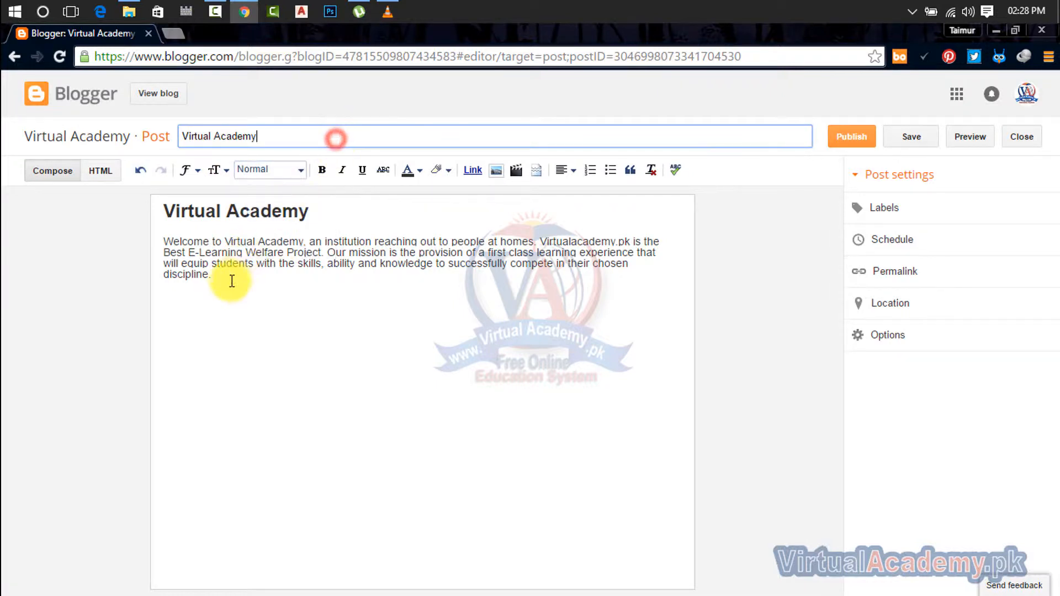
- Try Bold and Italic in turn on the paragraph below the "Virtual Academy" heading, removing each one again
left_click_drag(221, 277, 161, 241)
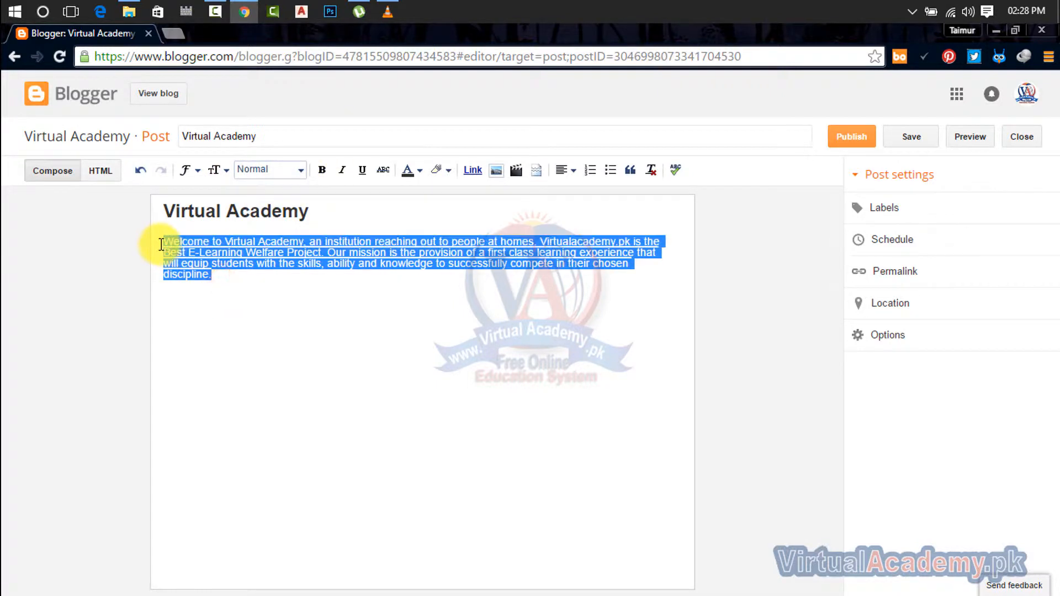
left_click(323, 170)
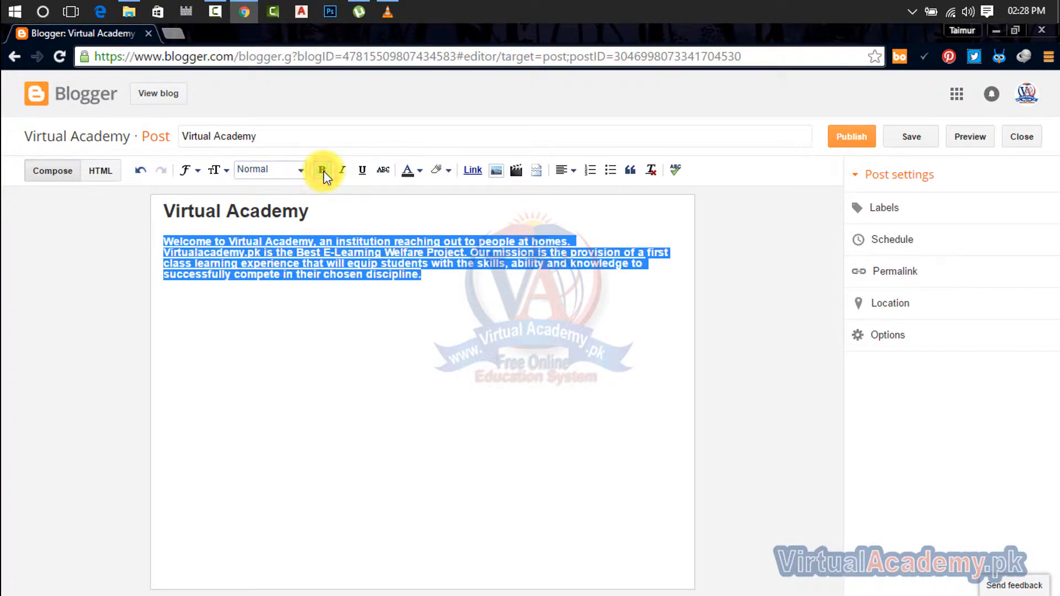
left_click(323, 171)
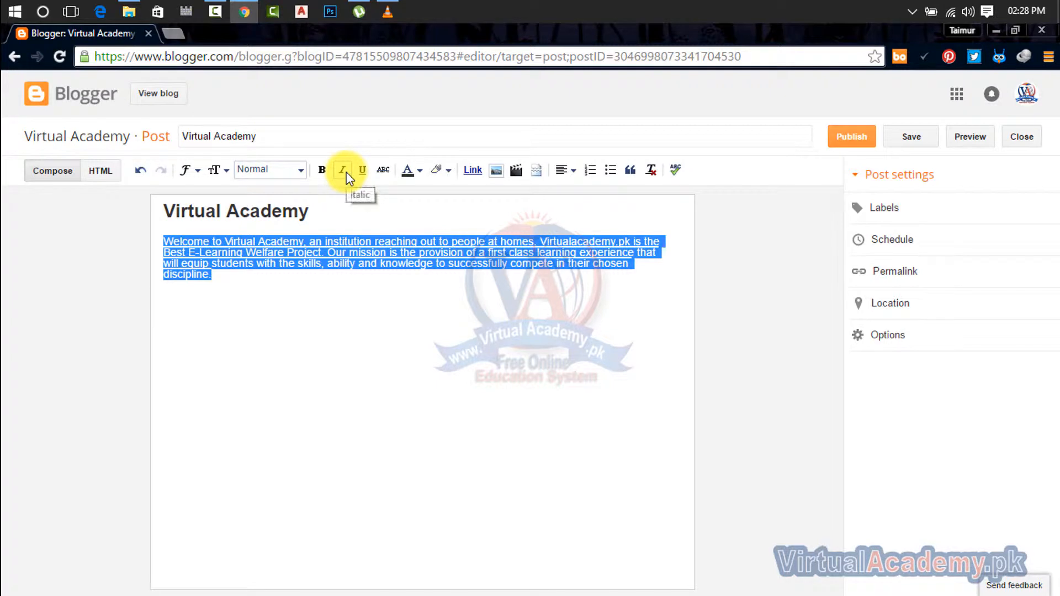
left_click(344, 172)
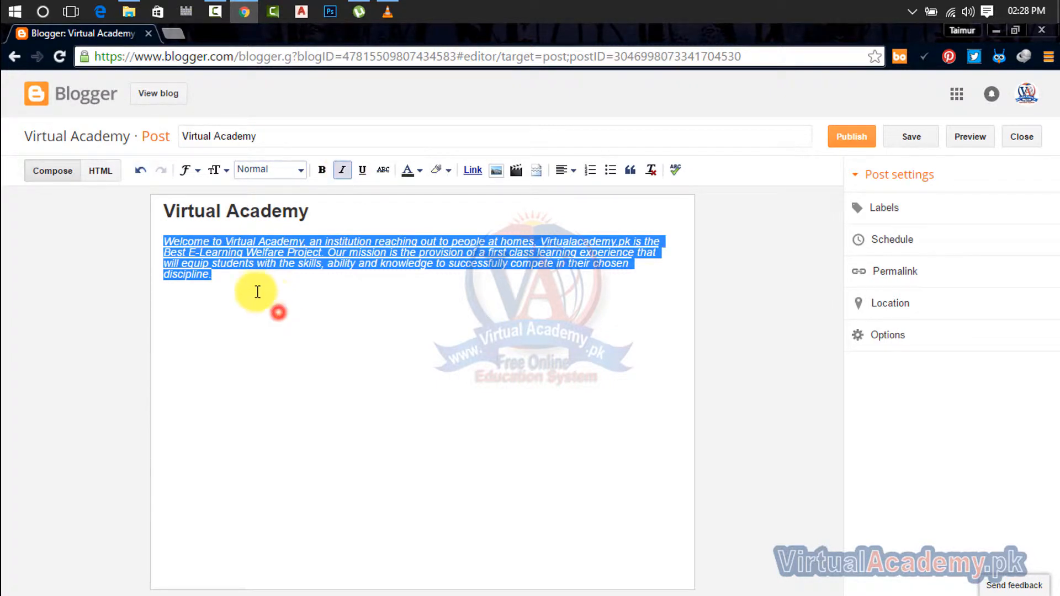
left_click(214, 277)
left_click_drag(226, 277, 160, 241)
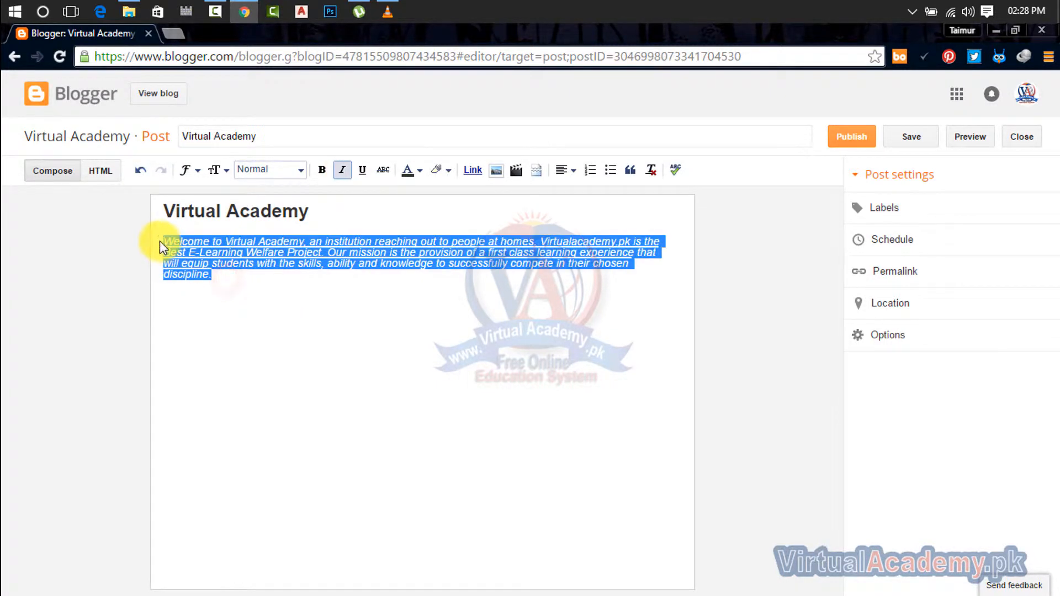
left_click(344, 170)
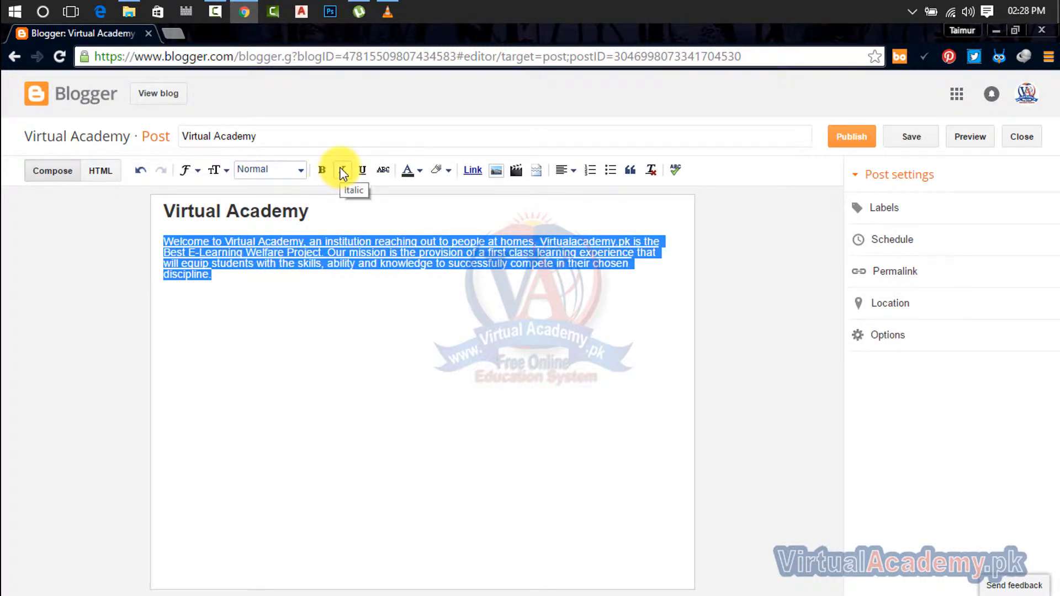
left_click(327, 212)
left_click_drag(324, 212, 152, 222)
left_click_drag(313, 212, 186, 218)
key("ctrl+z")
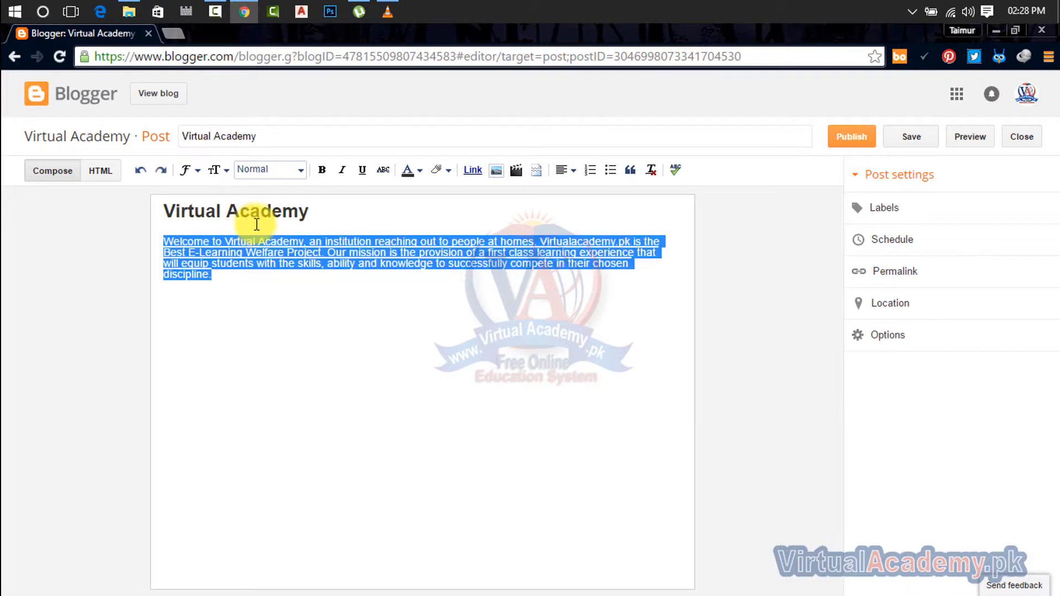
- Try underlining the "Virtual Academy" heading in the body, and remove the underline again
left_click_drag(320, 215, 165, 212)
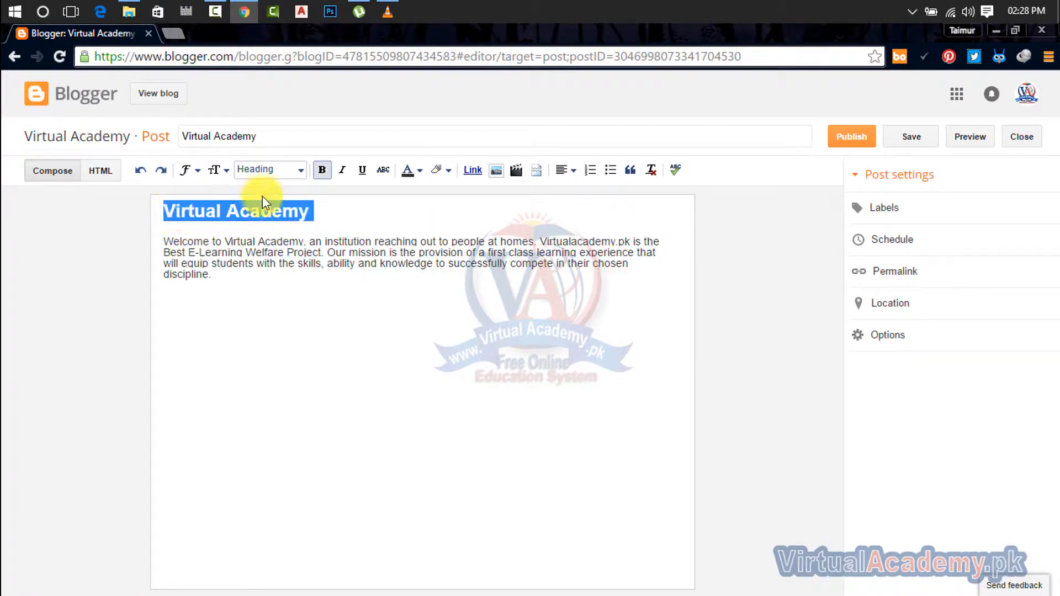
left_click(362, 173)
left_click(331, 286)
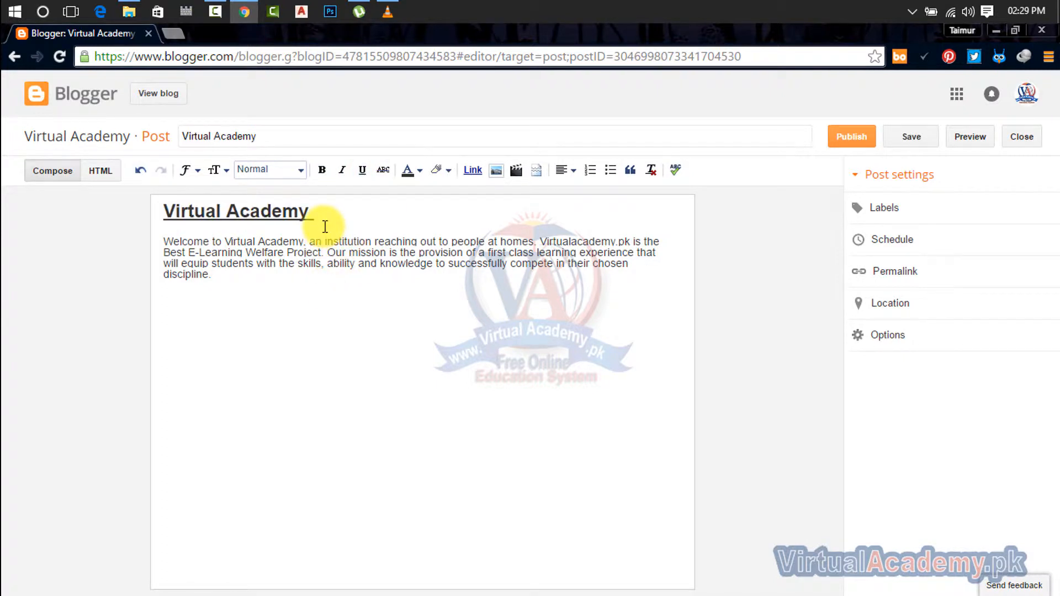
left_click_drag(324, 210, 156, 214)
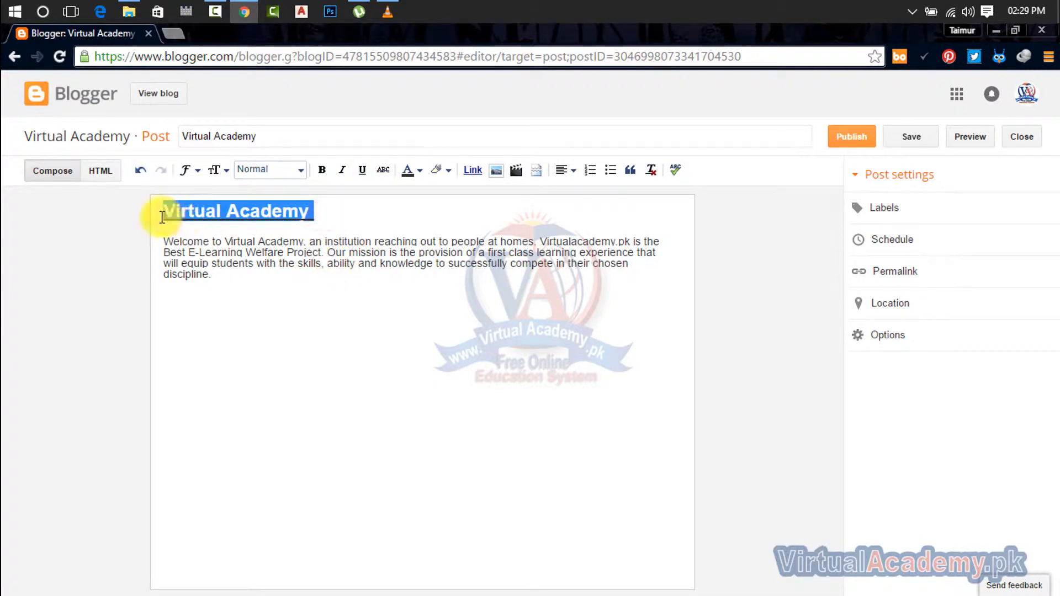
left_click(362, 173)
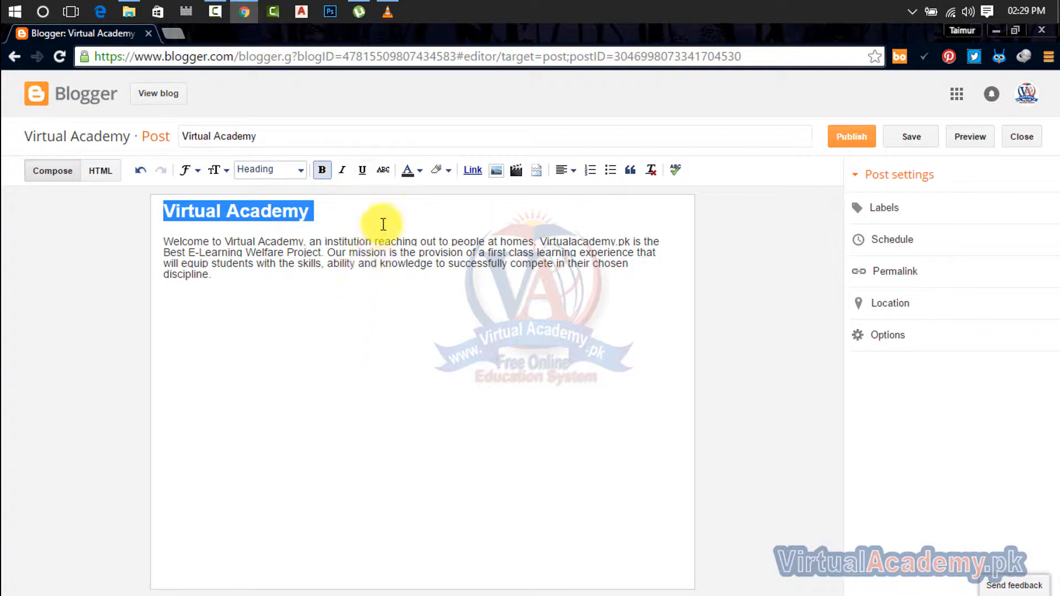
- Try Strikethrough on the "Virtual Academy" heading in the body, and remove it again
left_click(385, 172)
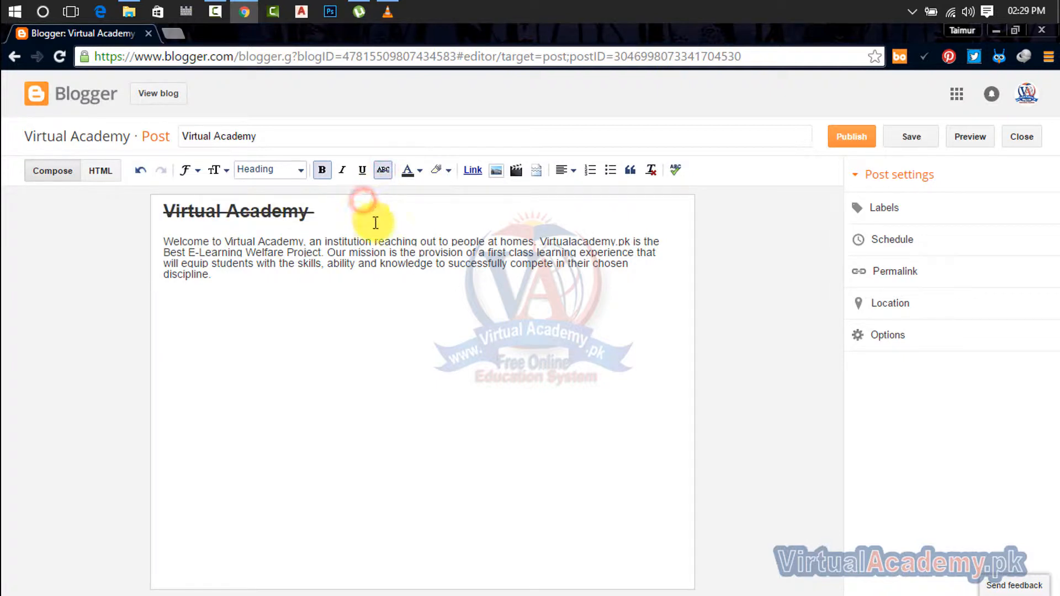
left_click_drag(361, 218, 149, 213)
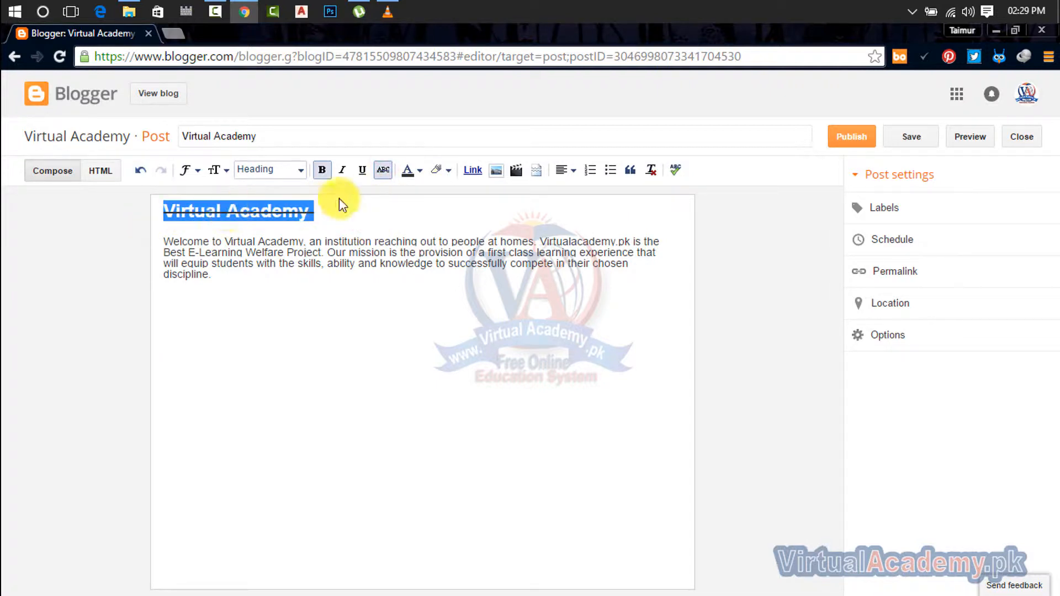
left_click(380, 173)
left_click(387, 218)
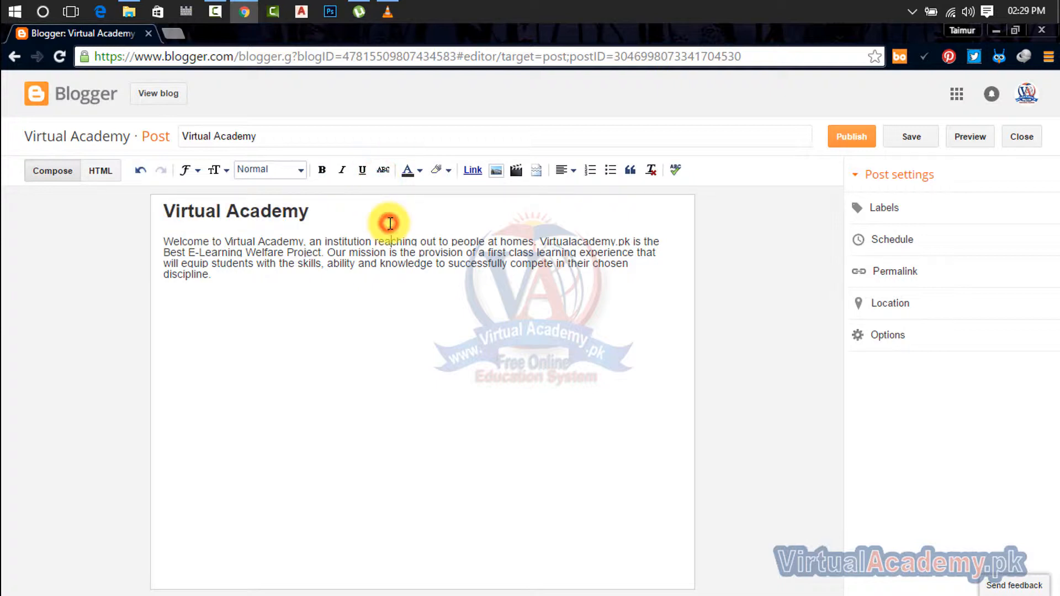
- Set the text color of the "Virtual Academy" heading in the body to red
left_click_drag(351, 220, 161, 217)
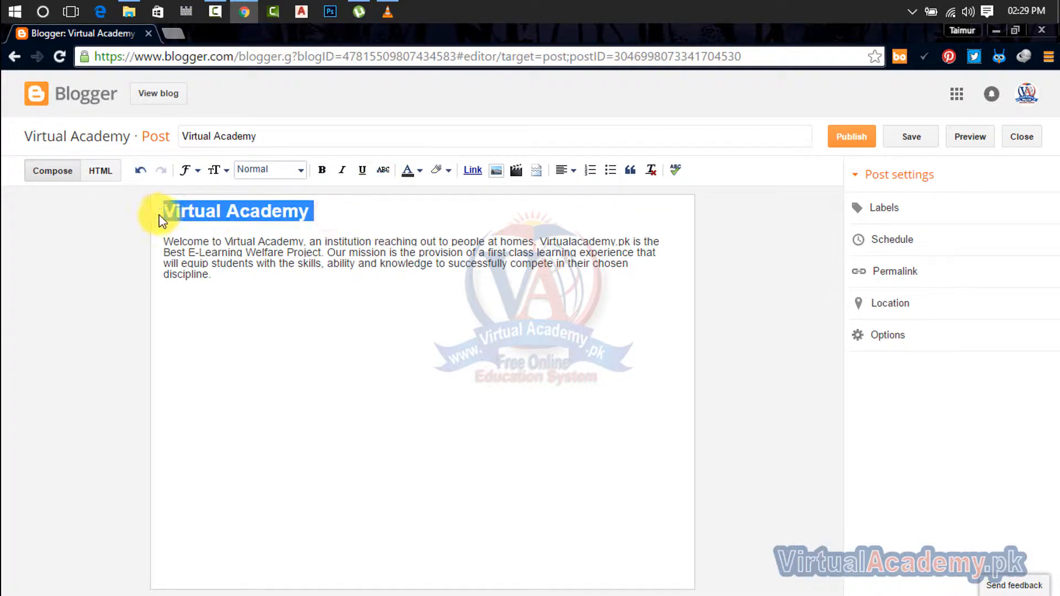
left_click(420, 172)
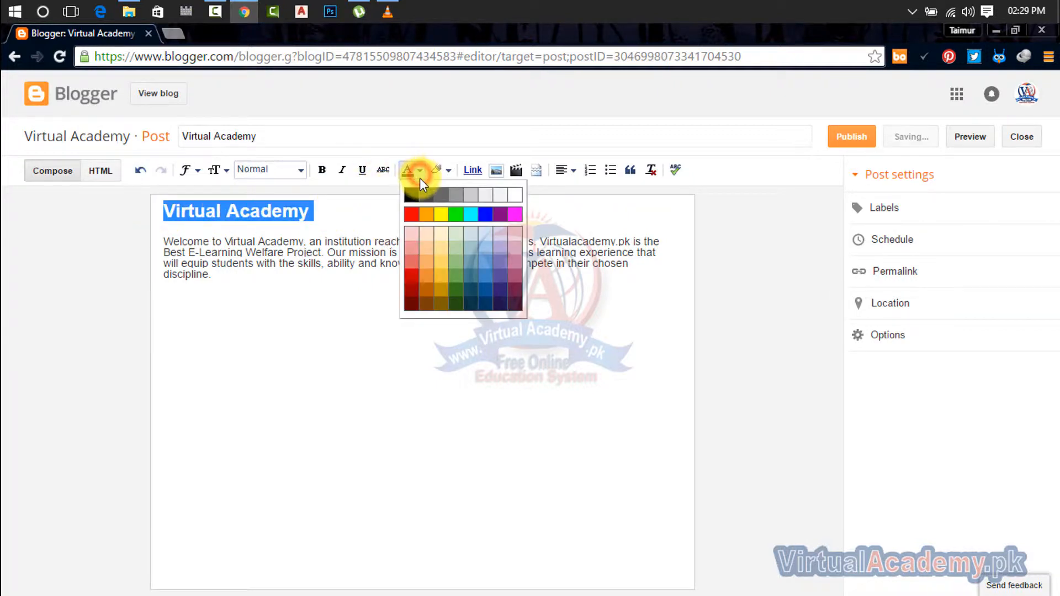
left_click(414, 216)
left_click(354, 220)
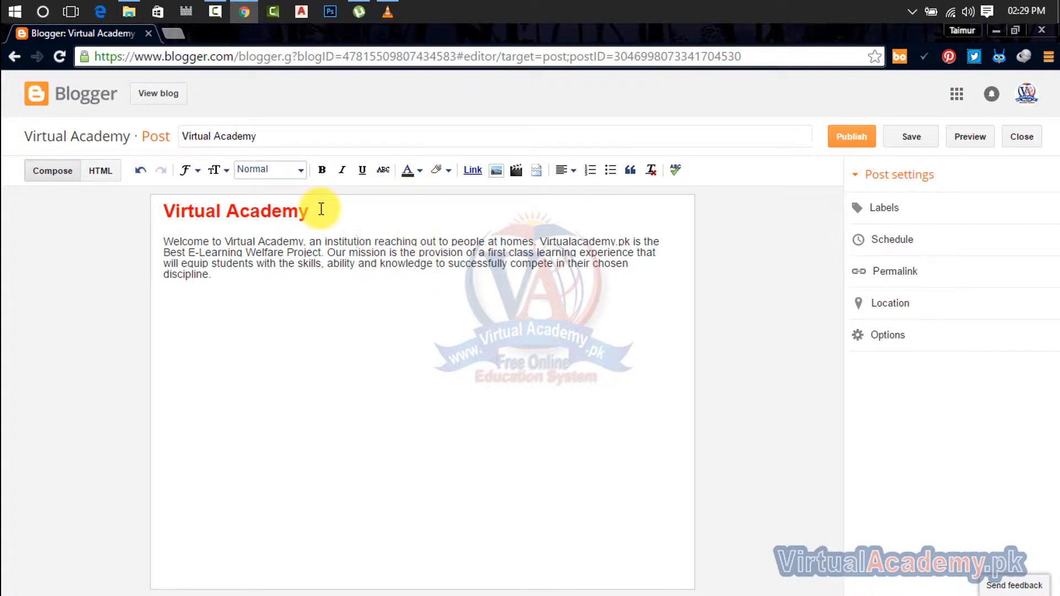
left_click(421, 173)
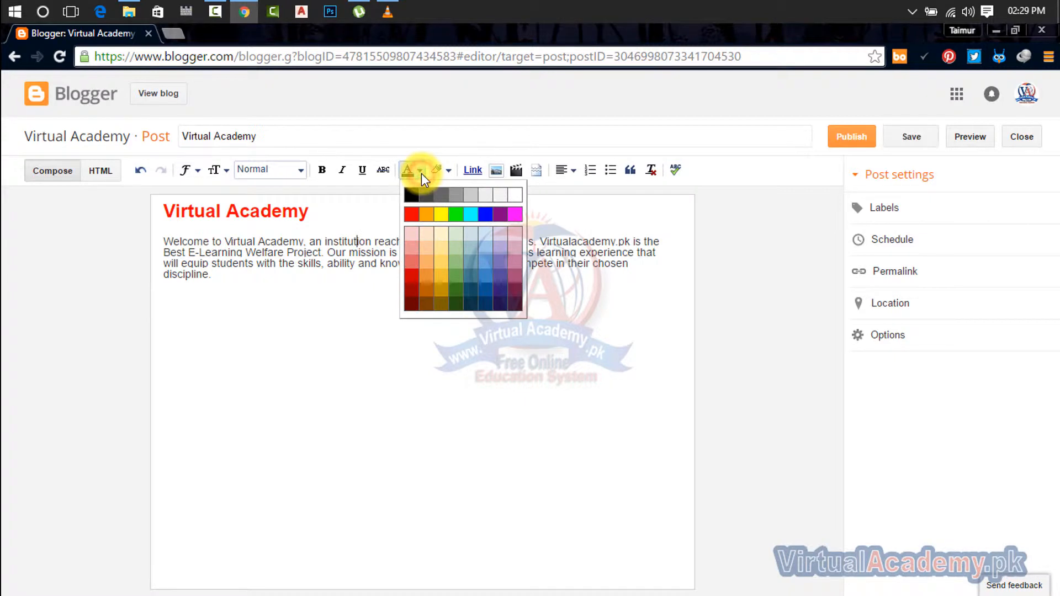
left_click(421, 173)
left_click(447, 171)
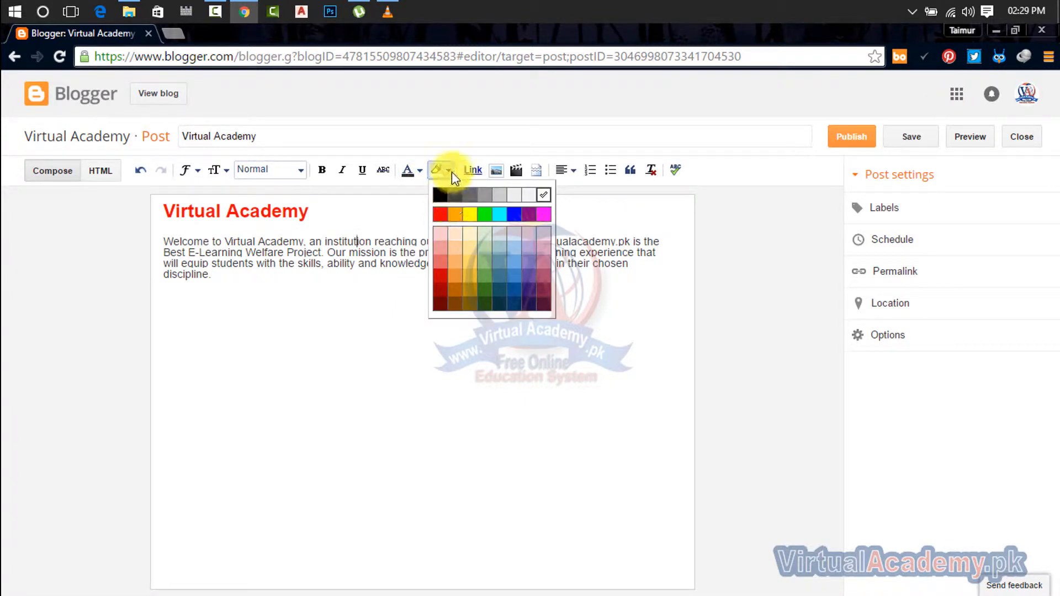
left_click(411, 207)
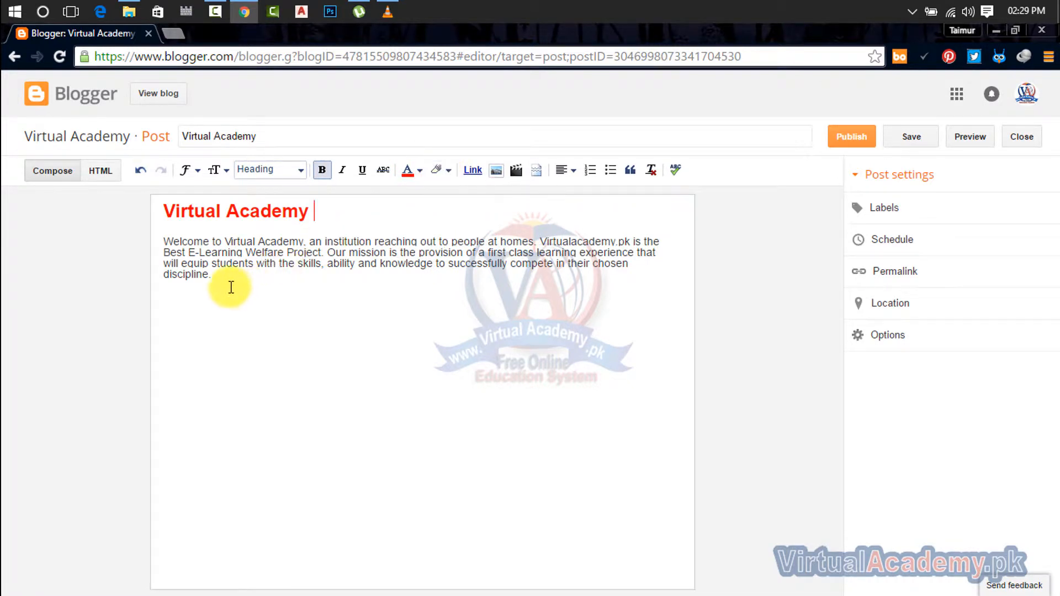
- Try a yellow background highlight on the paragraph below the heading, and undo it
left_click_drag(228, 286, 160, 237)
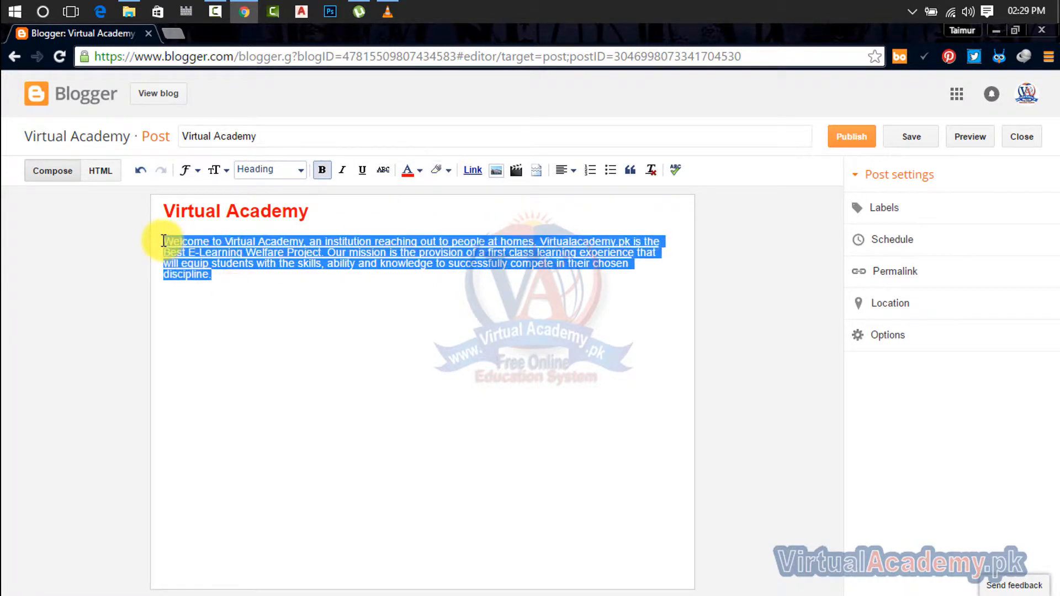
left_click(450, 171)
left_click(470, 215)
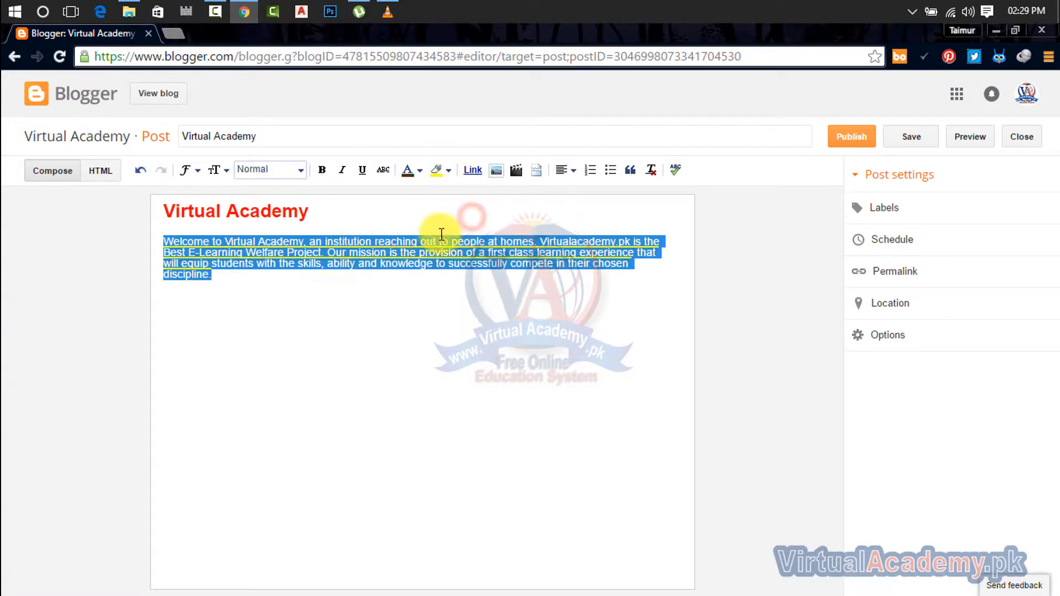
left_click(331, 293)
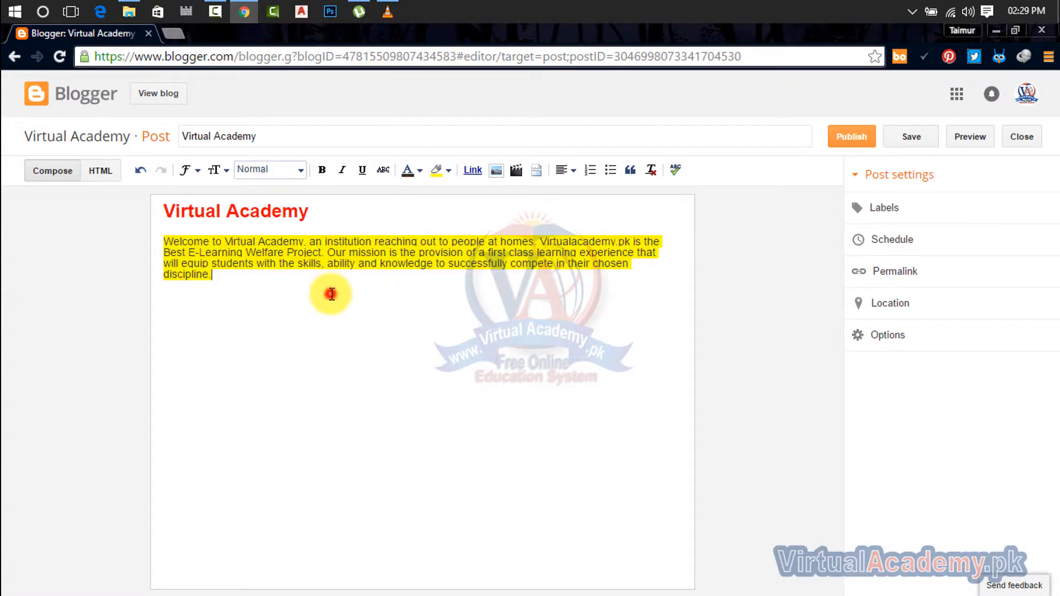
key("ctrl+z")
left_click(232, 282)
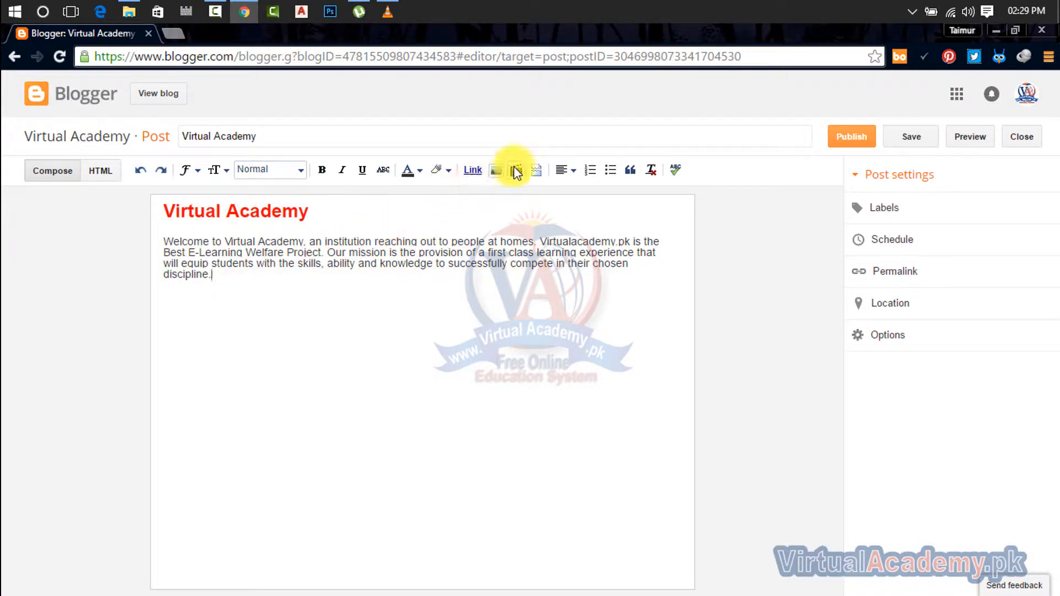
left_click(445, 171)
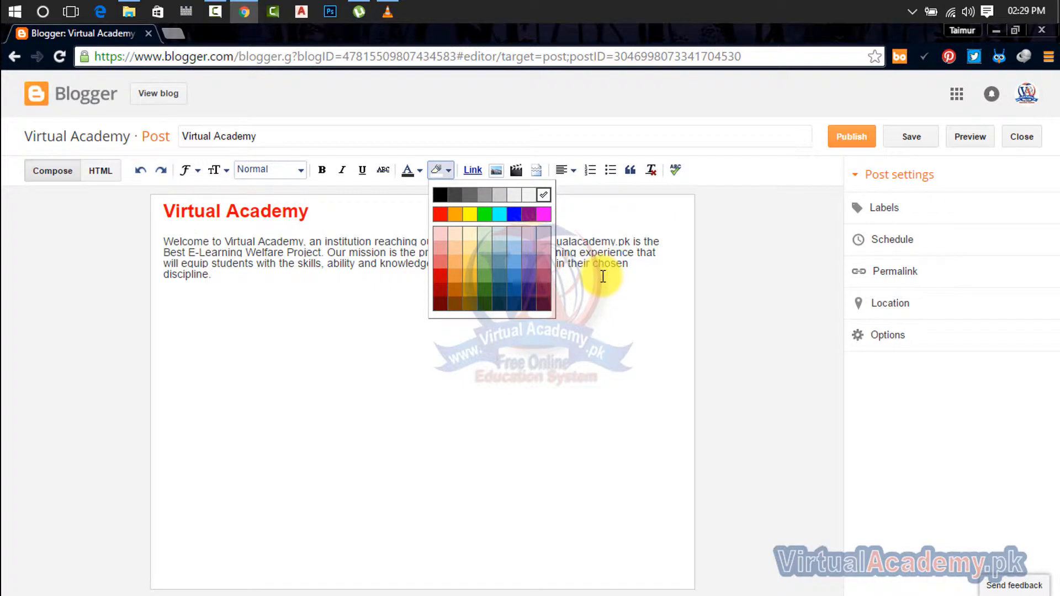
left_click(581, 316)
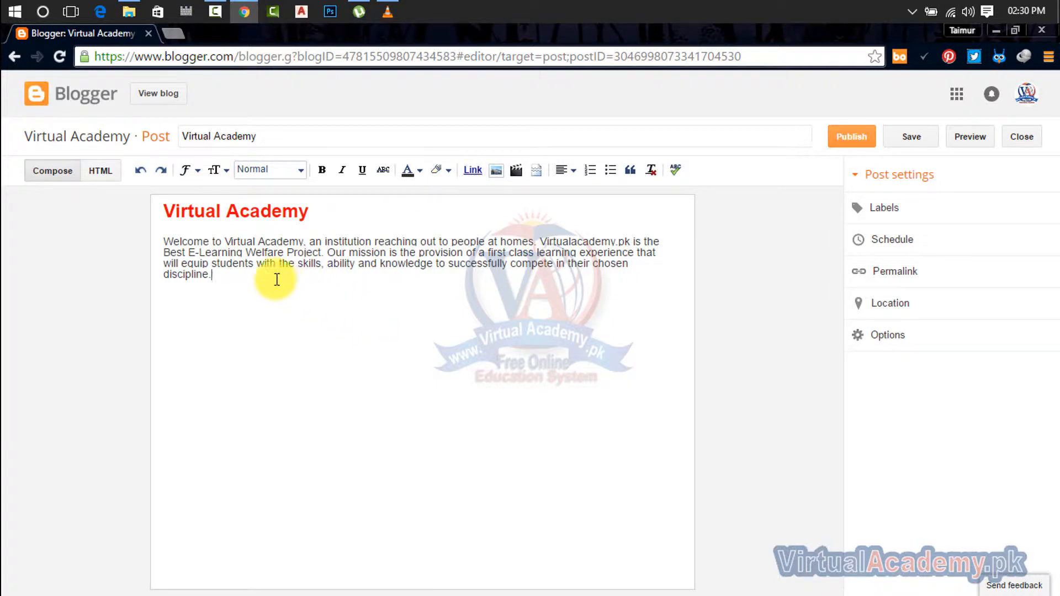
- Try joining "Virtual Academy" in the paragraph's first sentence into one word with ".pk" added, and undo the edits
left_click(258, 242)
key("BackSpace")
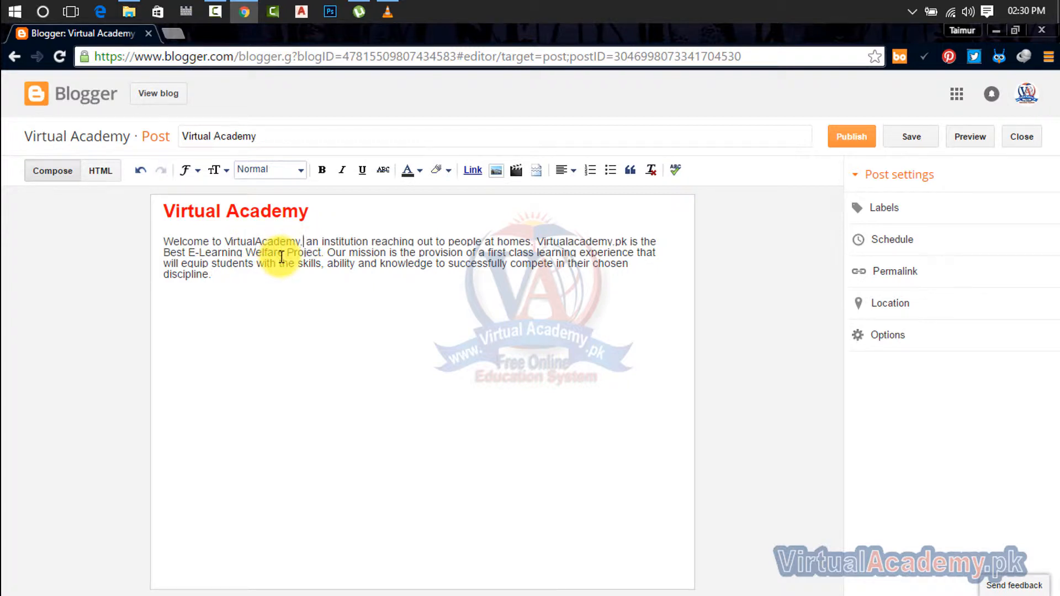
type(".pk")
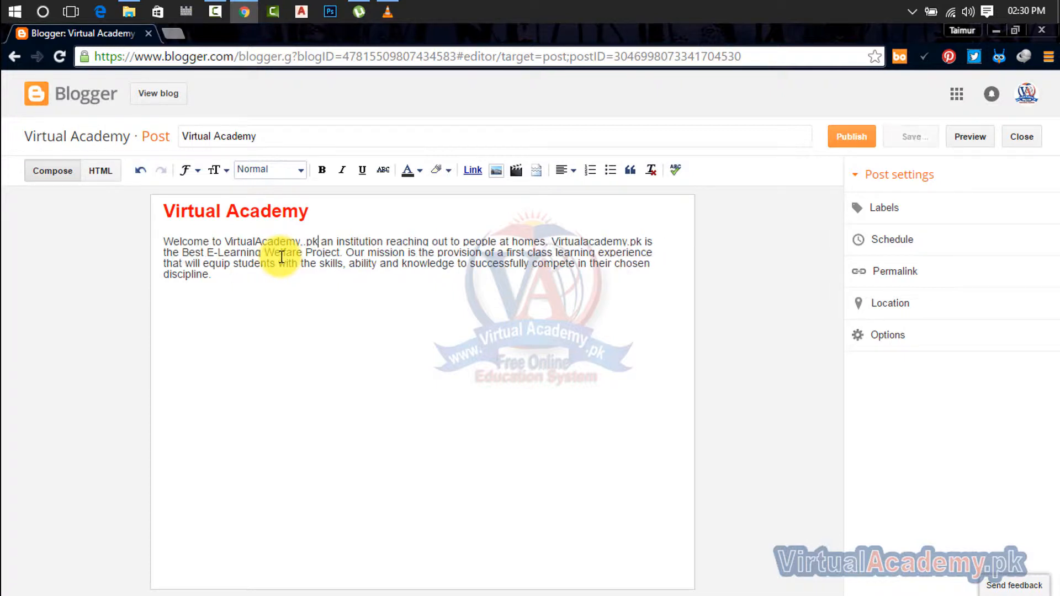
left_click(298, 333)
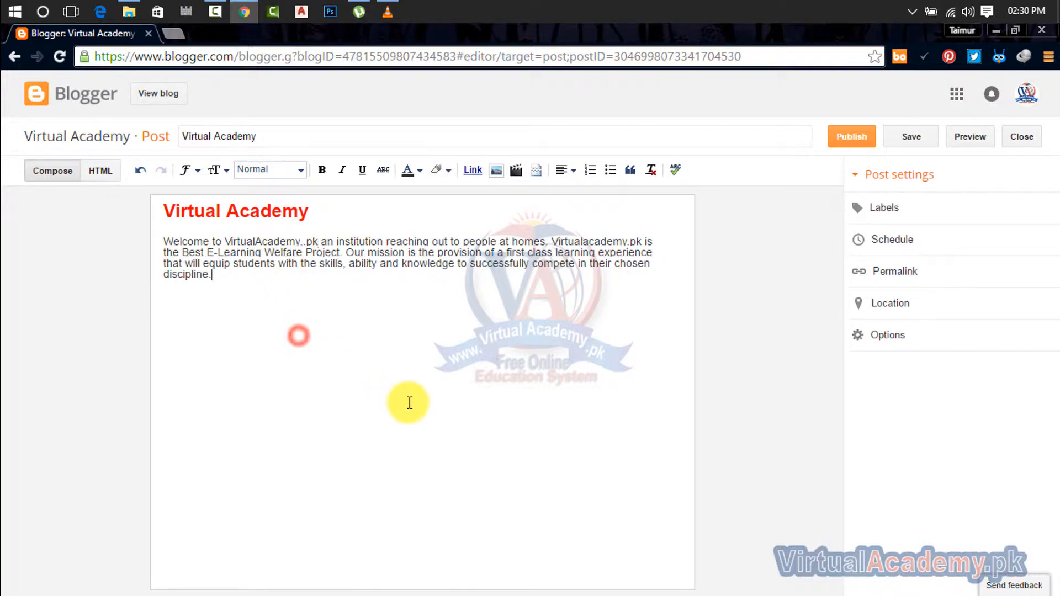
left_click_drag(216, 281, 160, 243)
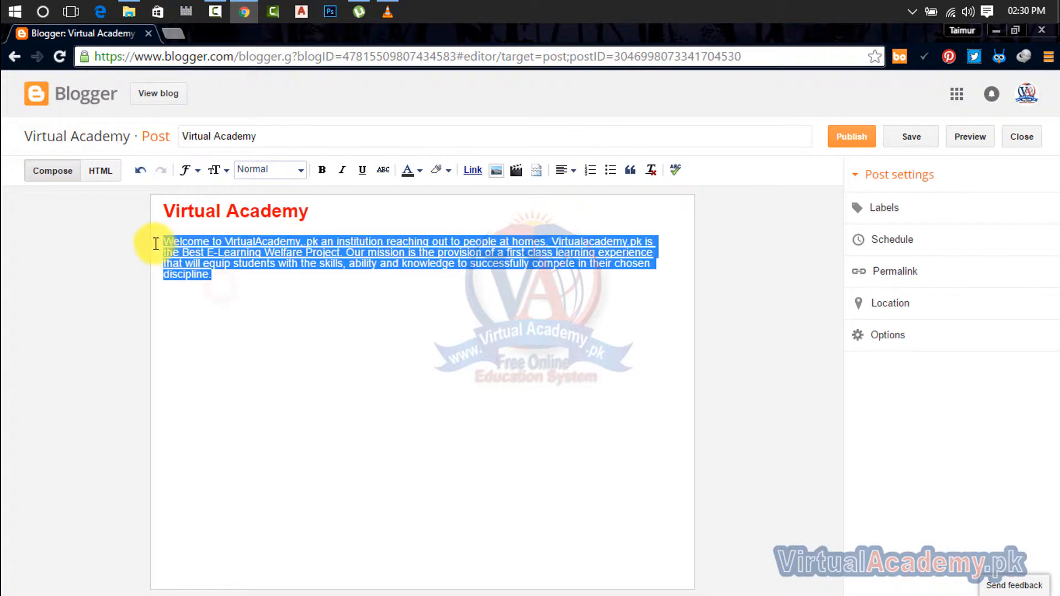
left_click(292, 304)
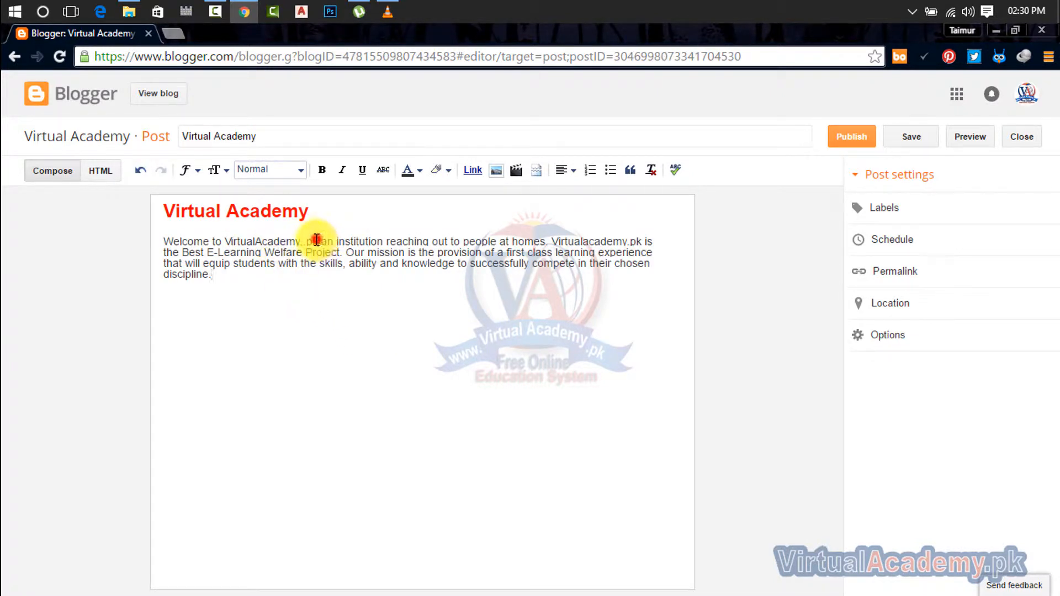
left_click_drag(318, 242, 224, 240)
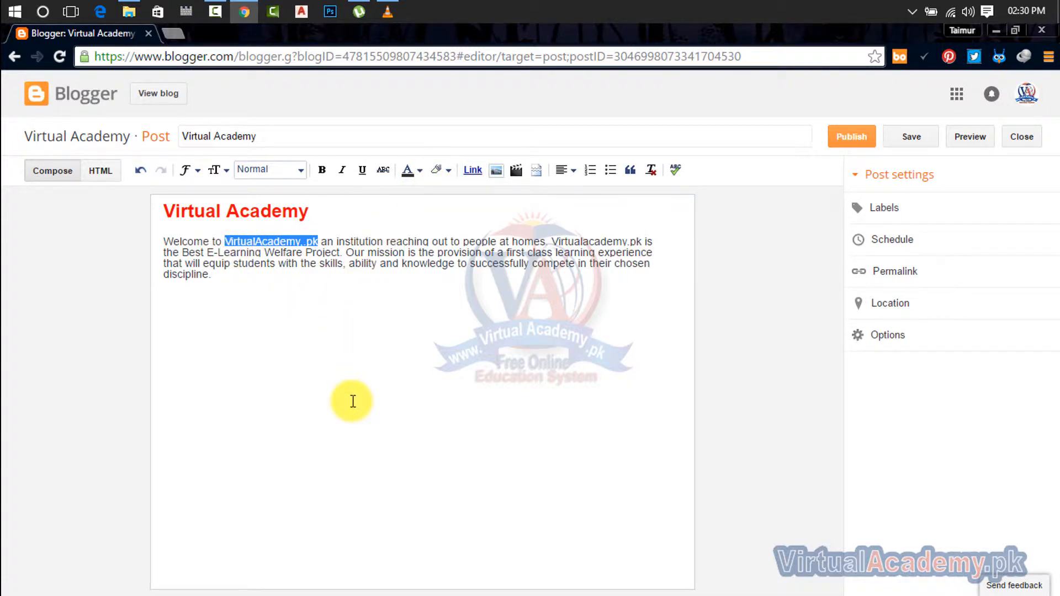
key("ctrl+z")
key("ctrl+z")
key("ctrl+z")
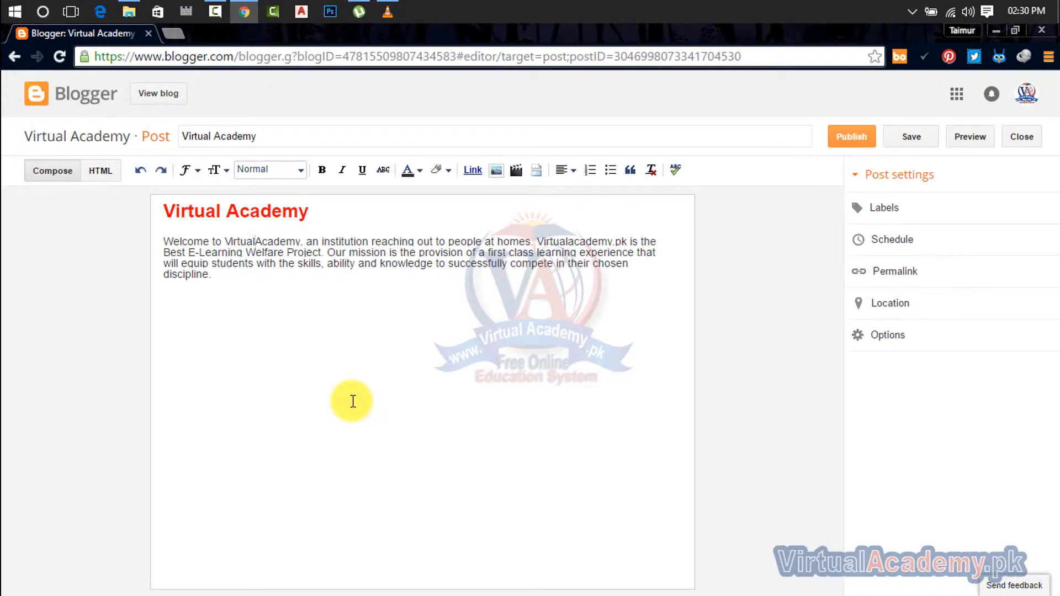
key("ctrl+z")
- Start a link on "Virtual Academy" in the paragraph's first sentence, and copy the address of virtualacademy.pk from a new browser tab
left_click(302, 241)
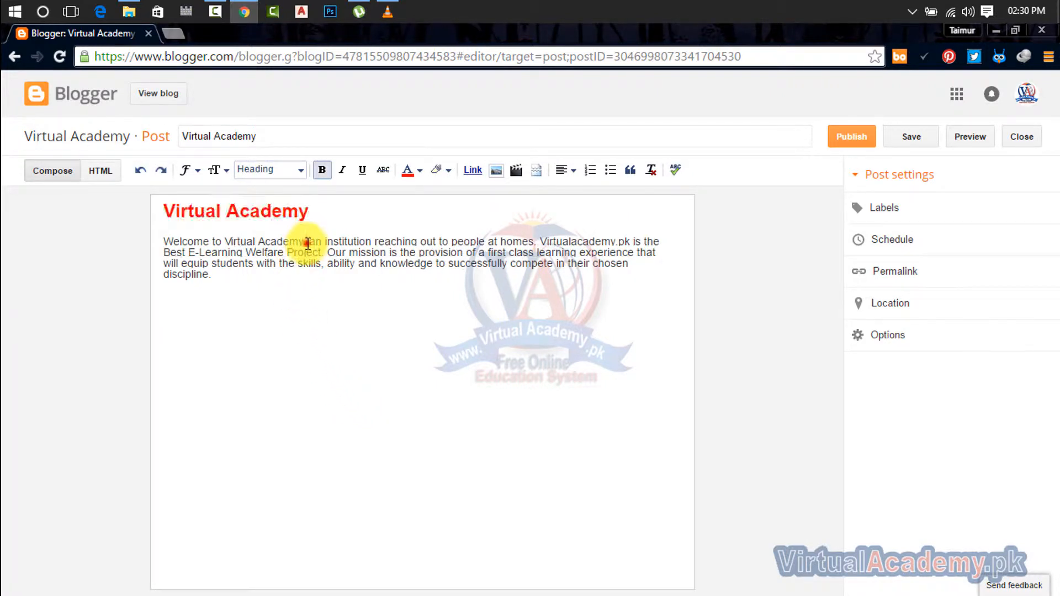
left_click_drag(303, 242, 225, 242)
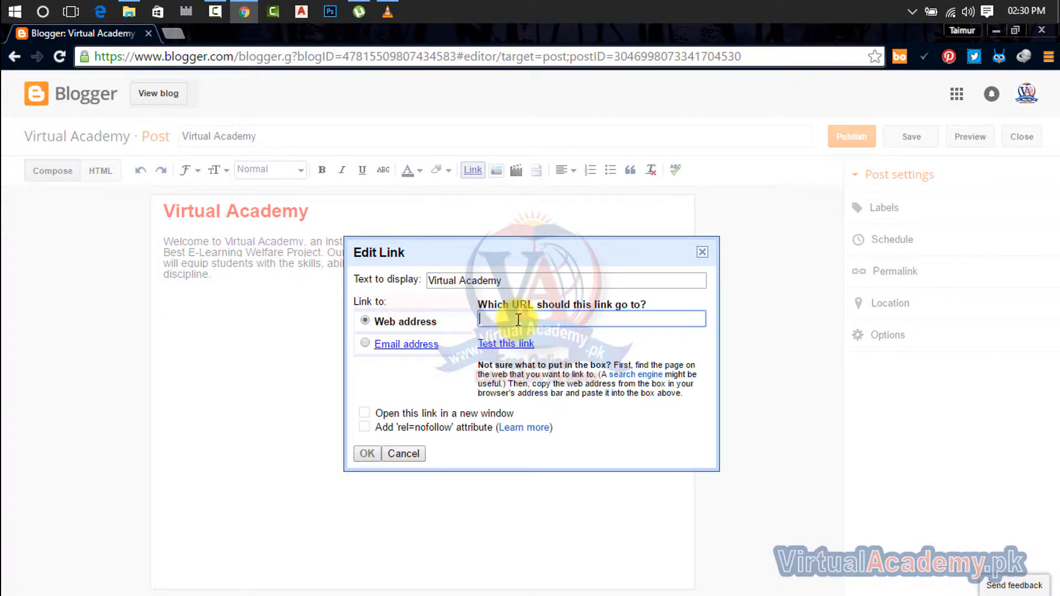
left_click(173, 34)
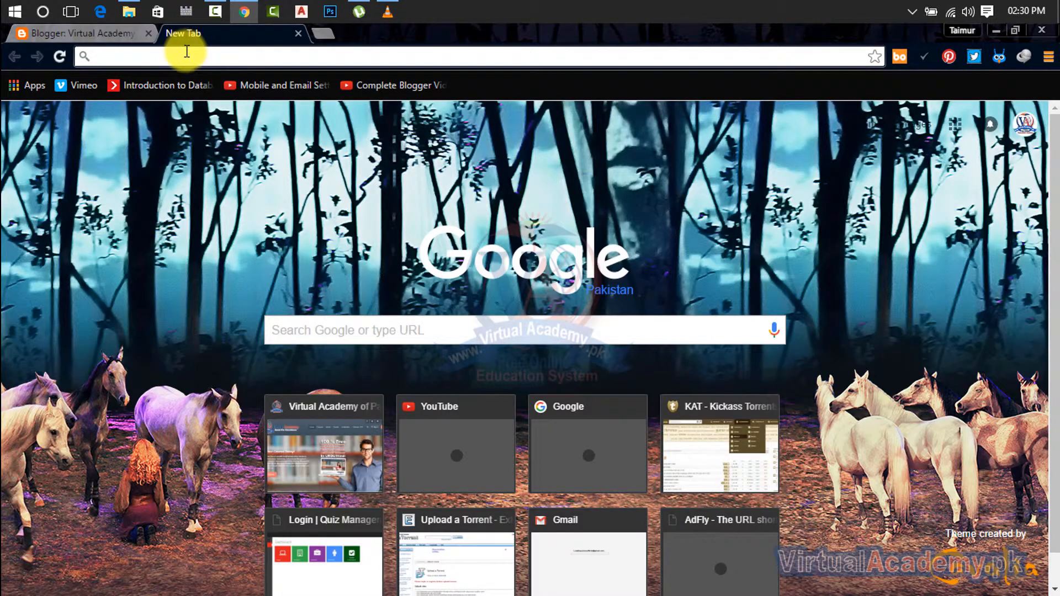
type("virtualacademy.pk")
key("Return")
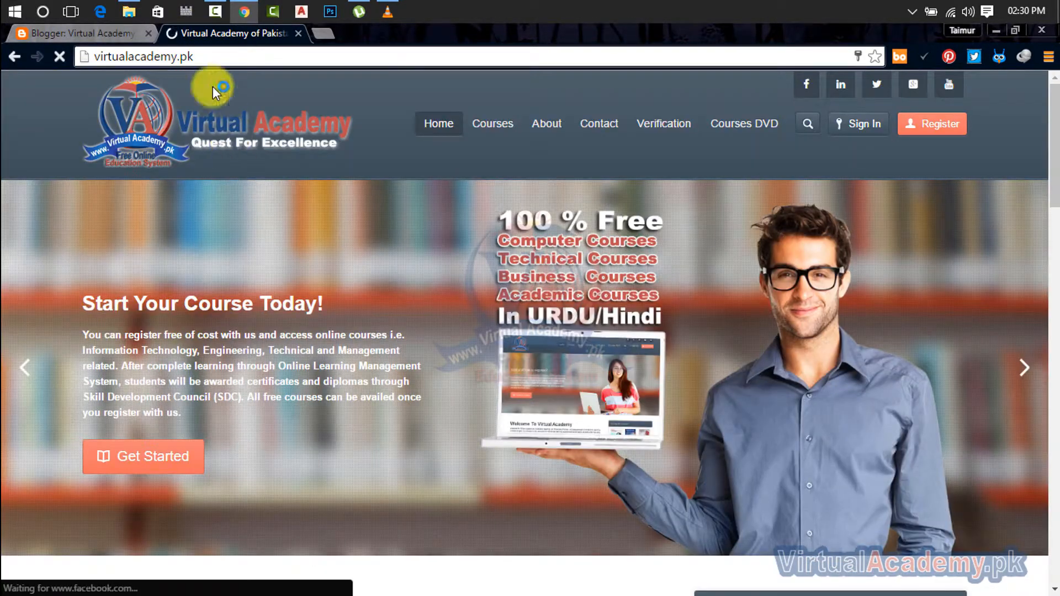
left_click_drag(200, 55, 88, 55)
key("ctrl+c")
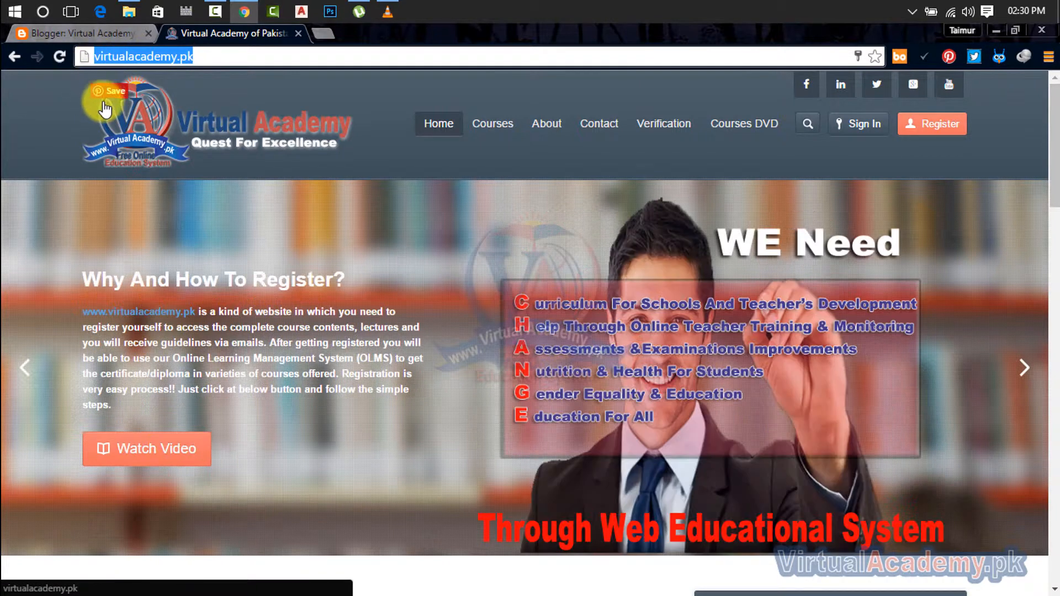
left_click(90, 33)
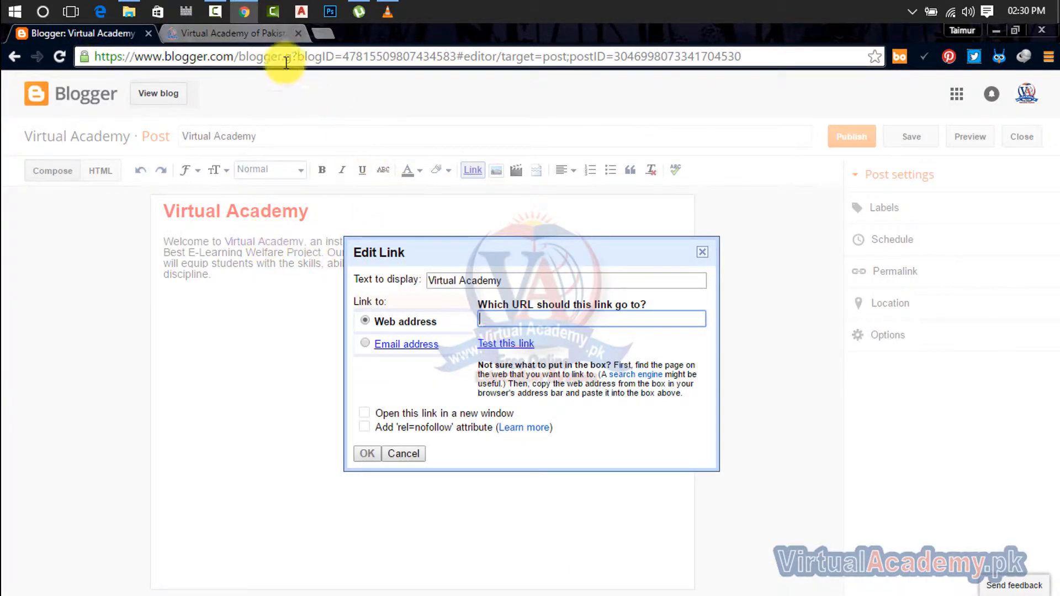
left_click(260, 35)
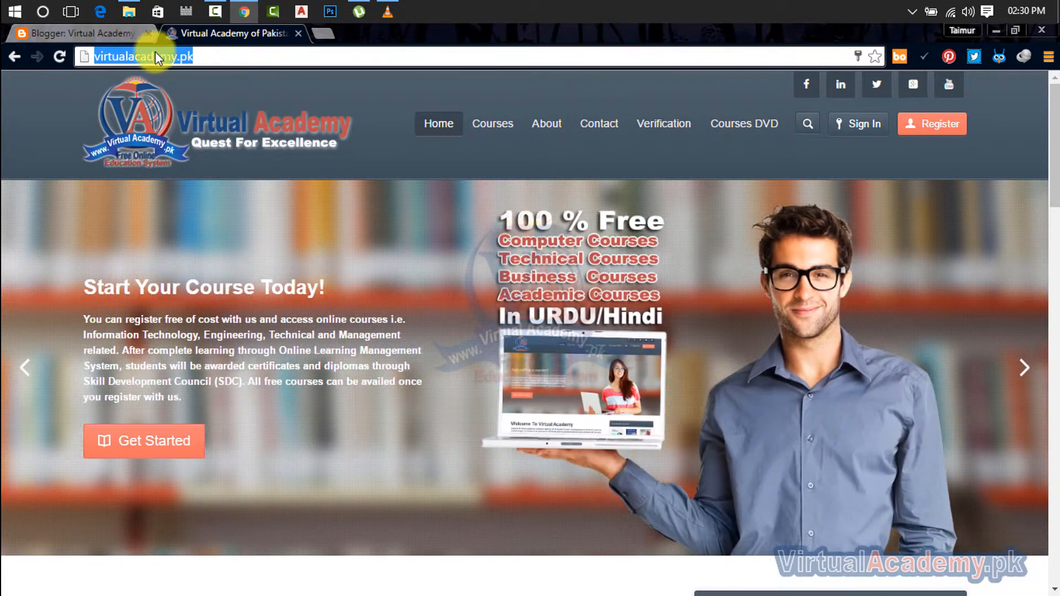
left_click(105, 41)
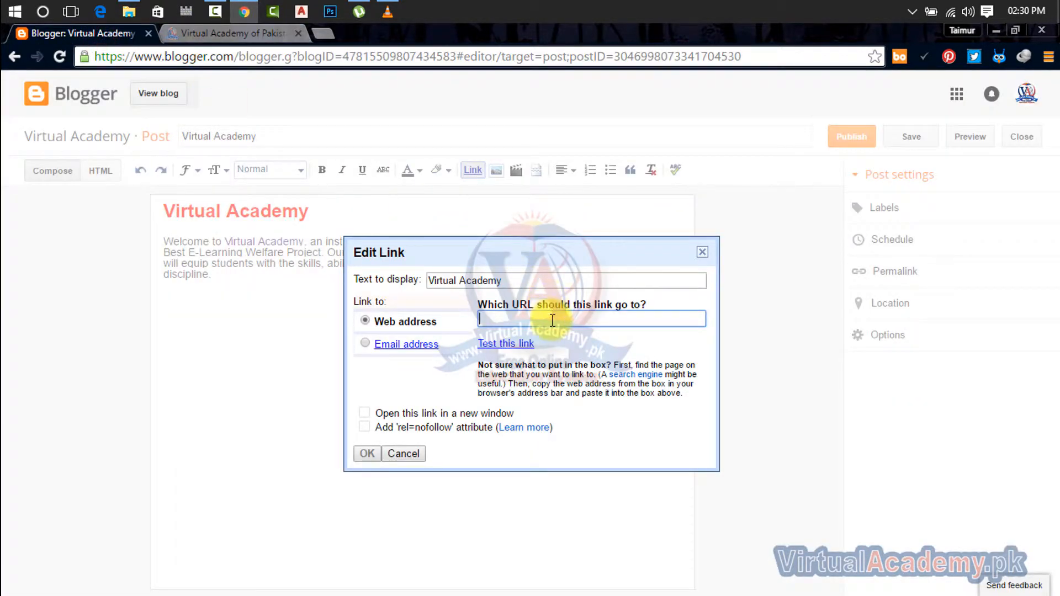
key("ctrl+v")
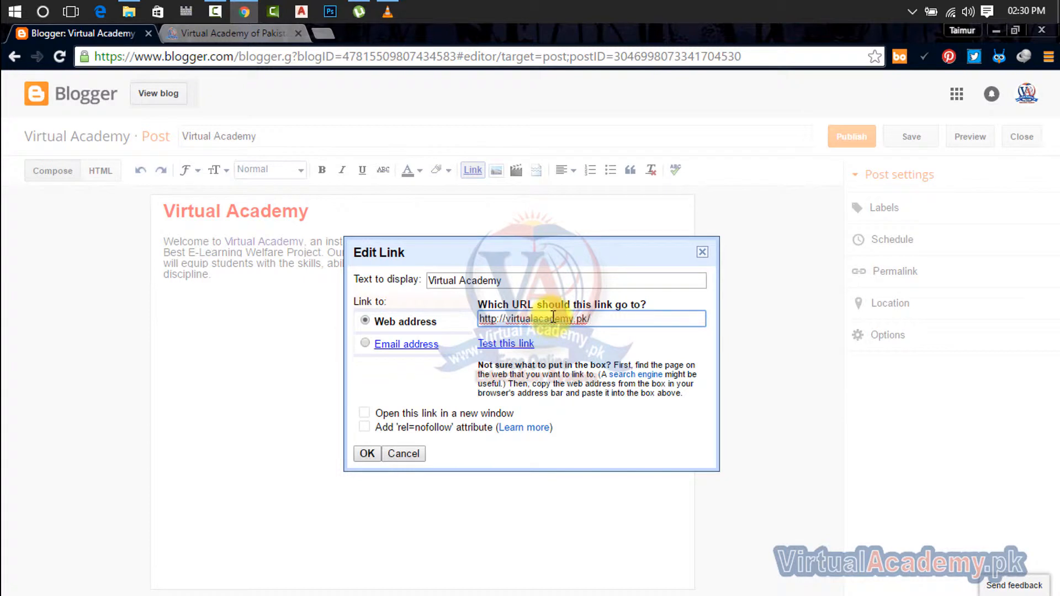
left_click(369, 345)
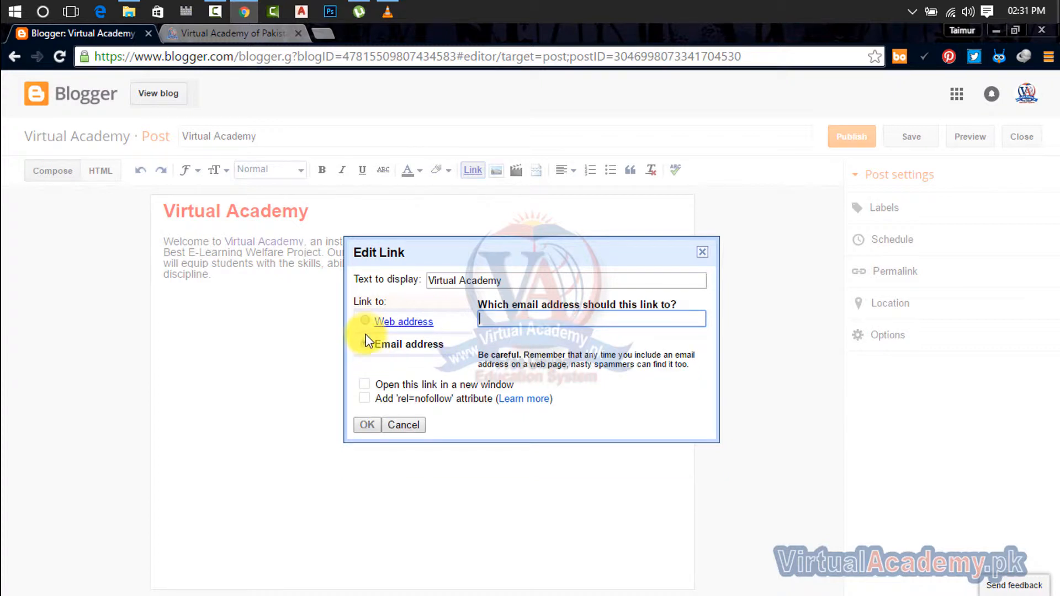
left_click(364, 321)
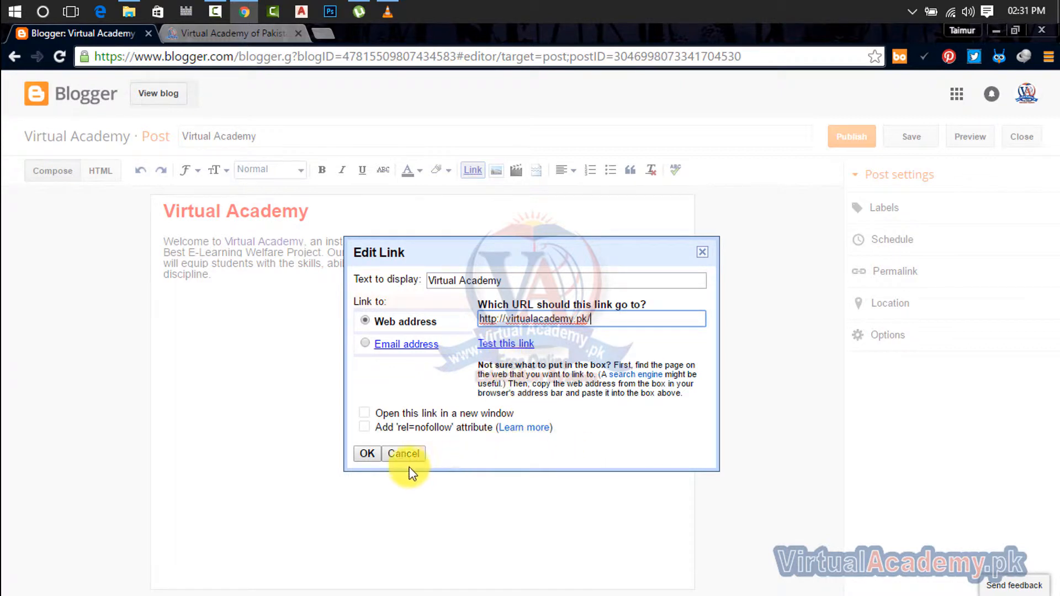
left_click(369, 455)
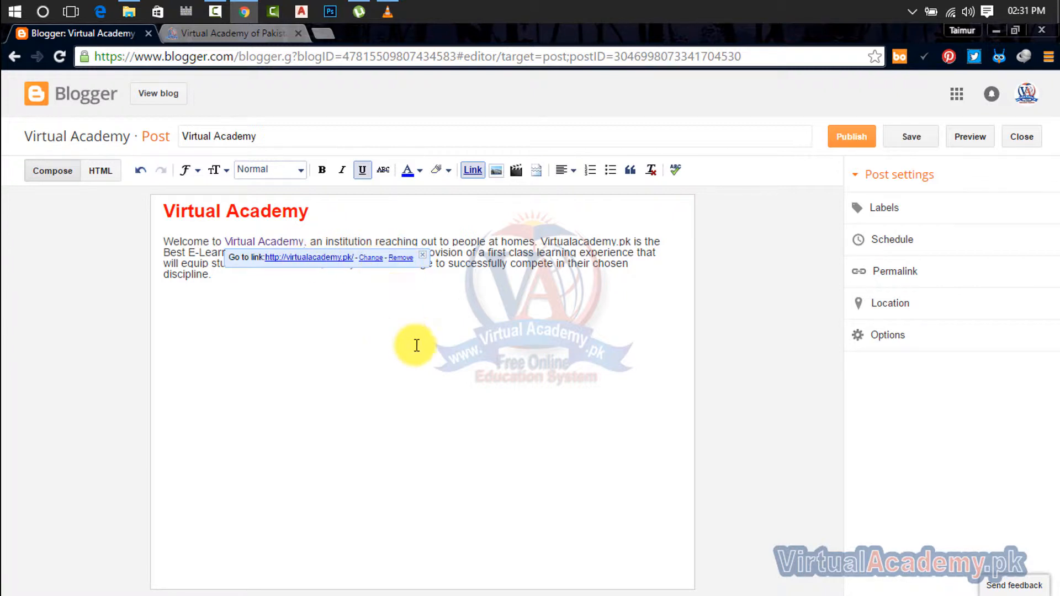
left_click(423, 255)
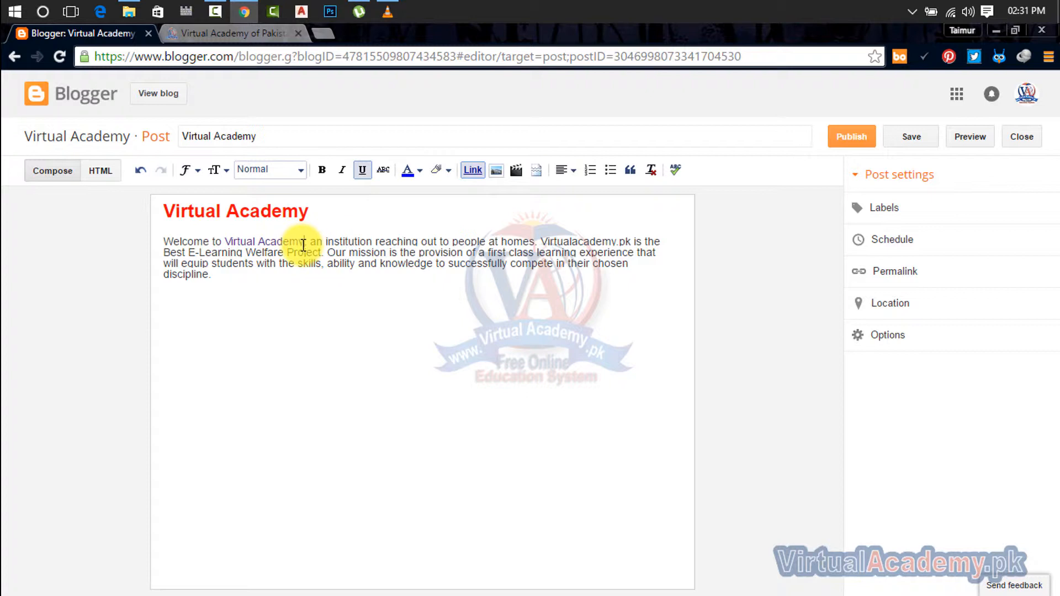
left_click(298, 33)
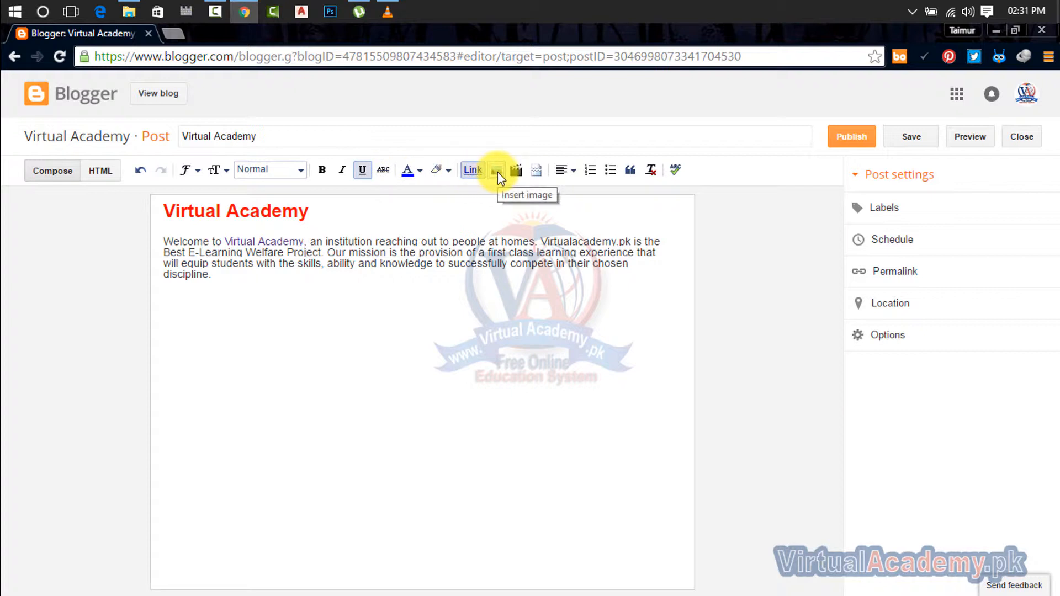
- Start inserting an image below the paragraph and examine the blog, Picasa Web Albums, phone, webcam and URL image sources
left_click(257, 291)
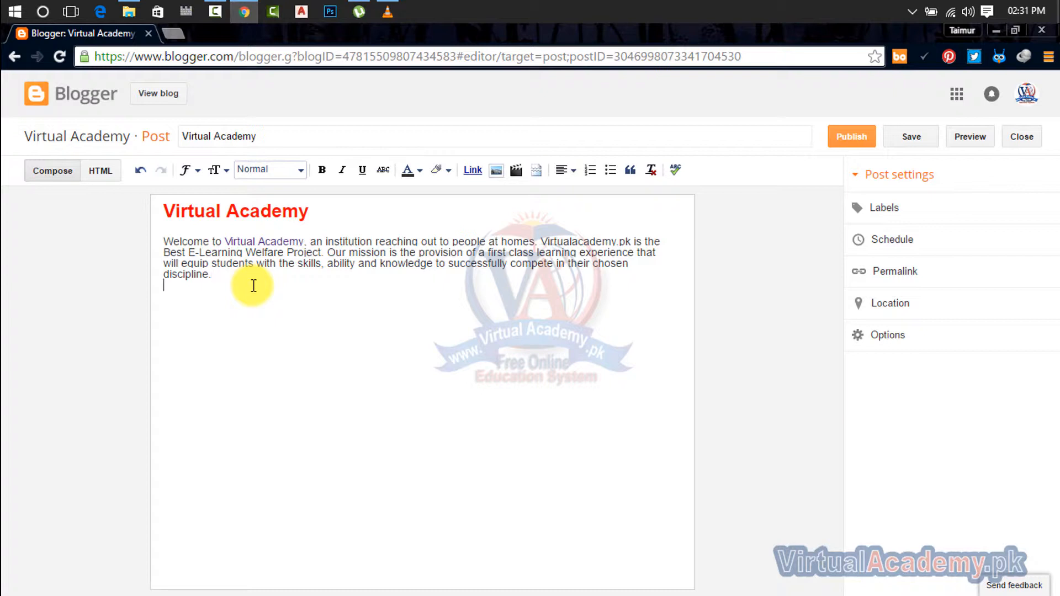
left_click(497, 171)
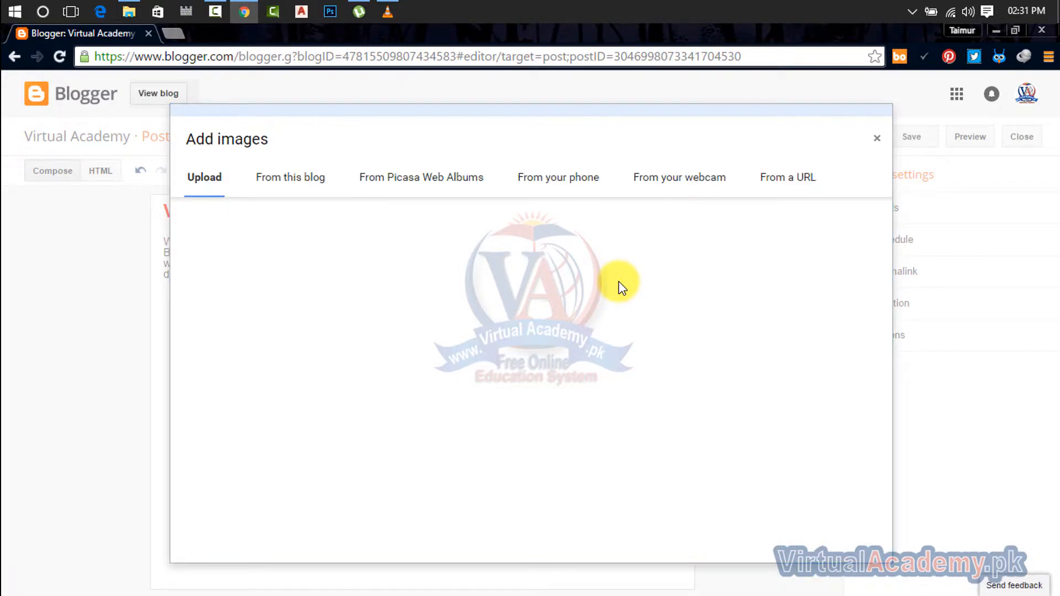
left_click(314, 172)
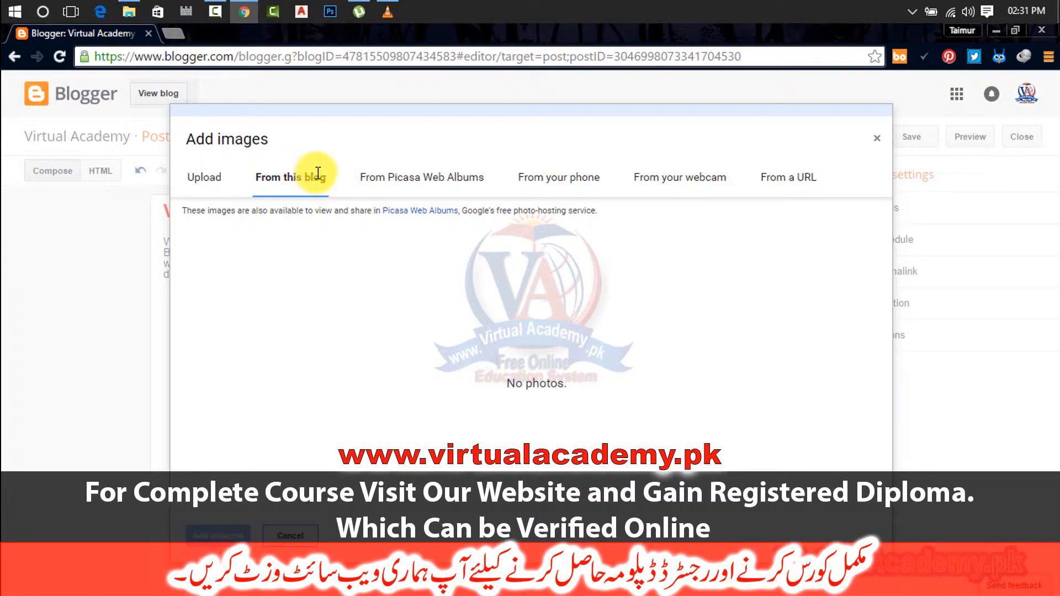
left_click(403, 177)
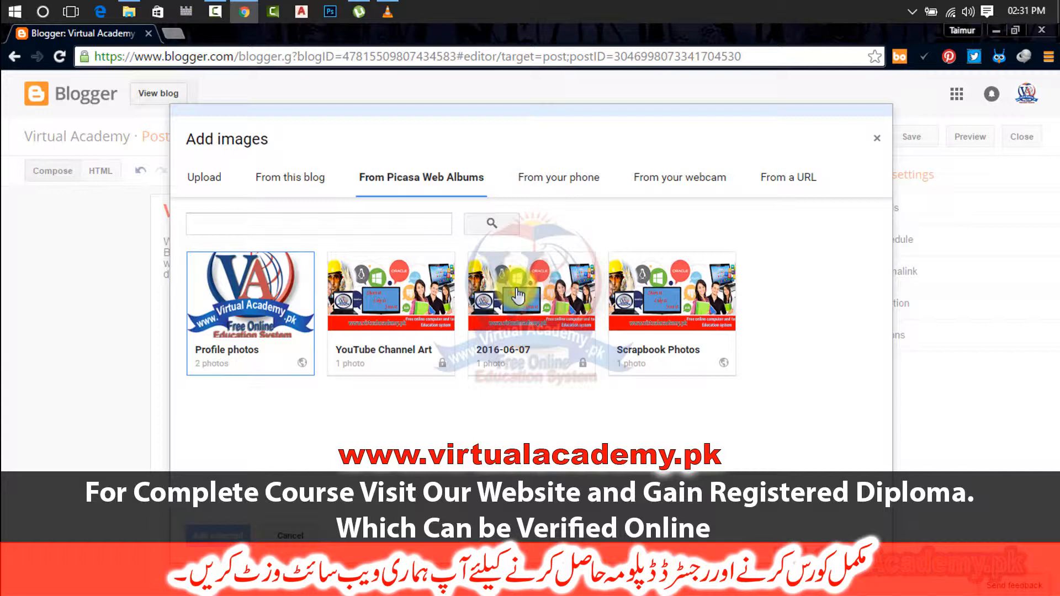
left_click(551, 186)
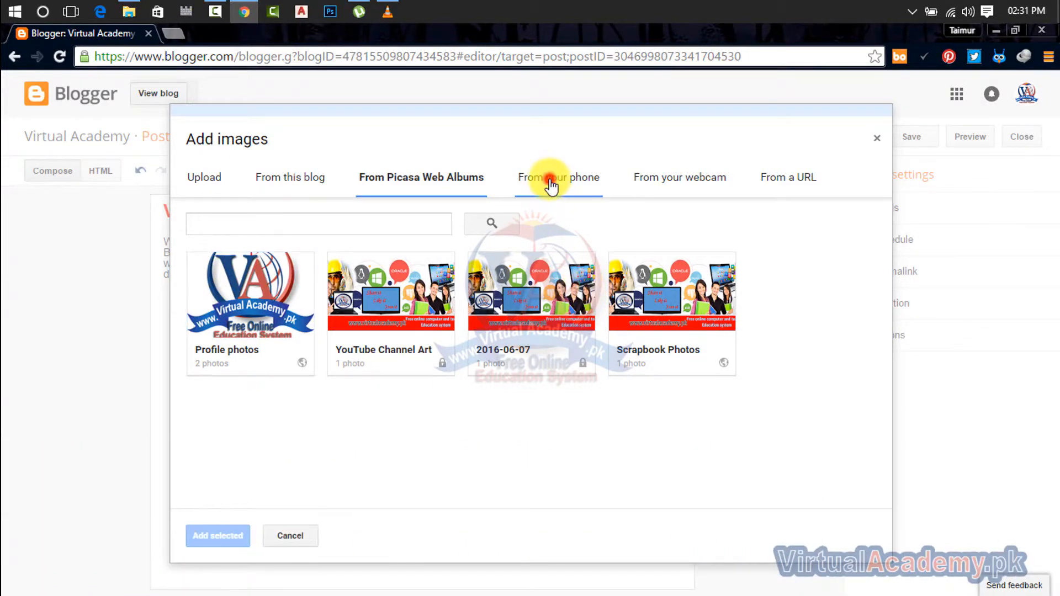
left_click(659, 185)
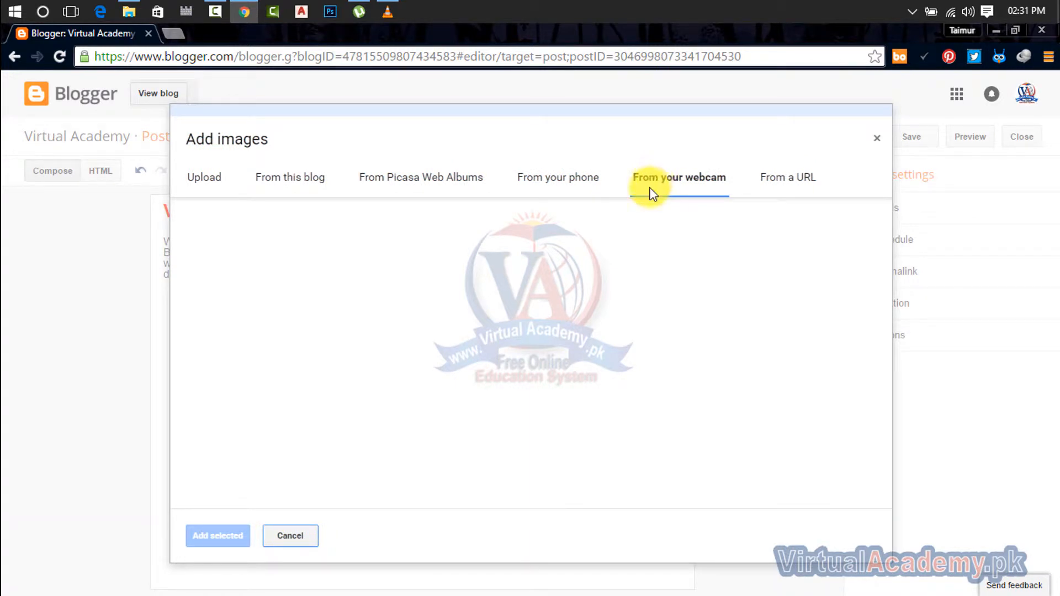
left_click(788, 180)
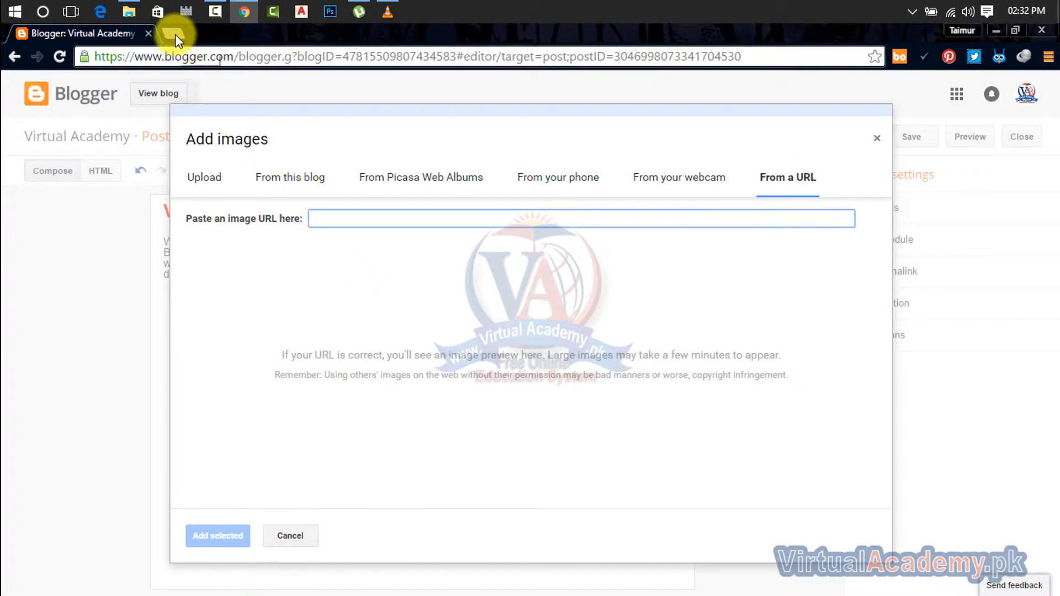
left_click(659, 177)
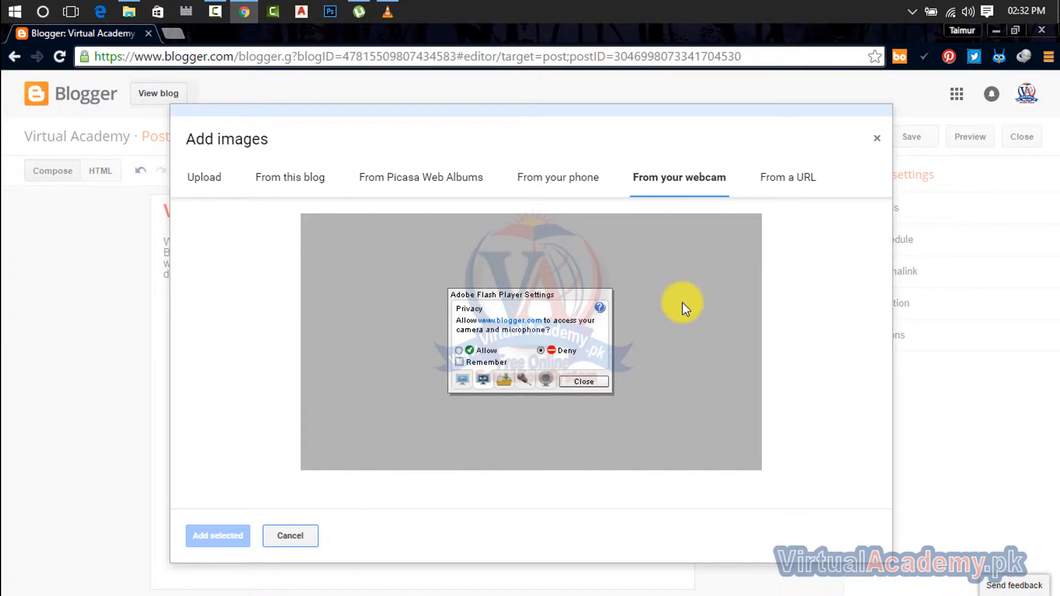
left_click(781, 188)
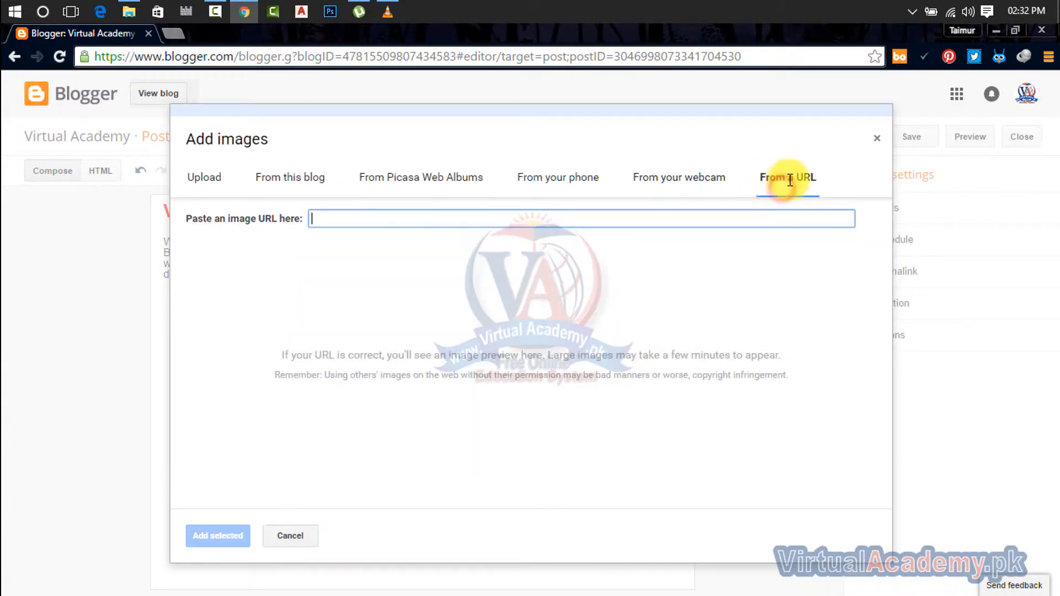
- Open virtualacademy.pk in a new browser tab, open its slide image slide_2.png separately and copy the image's address
left_click(171, 36)
type("virtualacademy.pk")
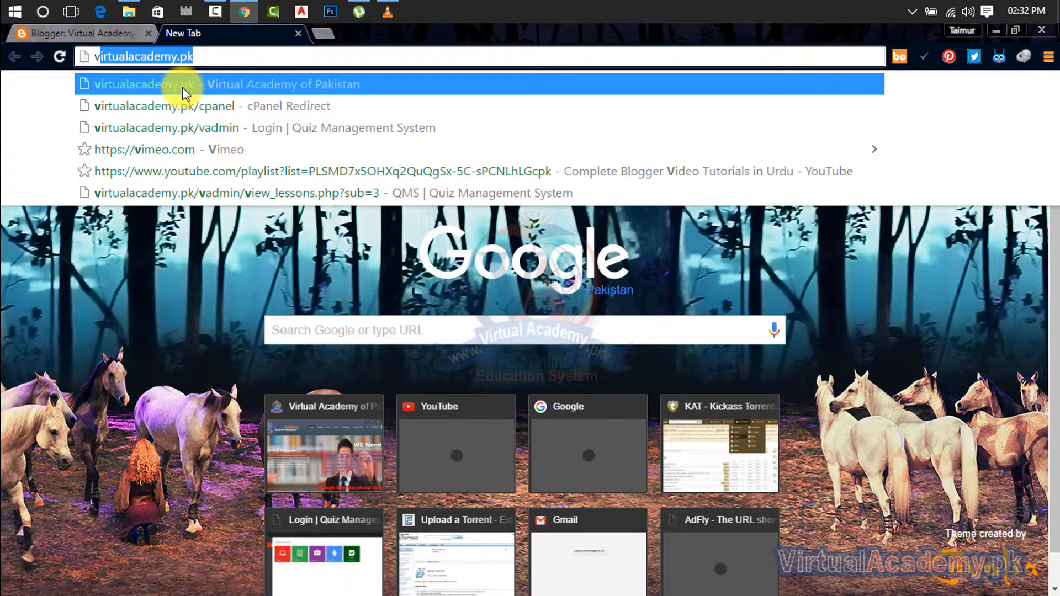
left_click(182, 87)
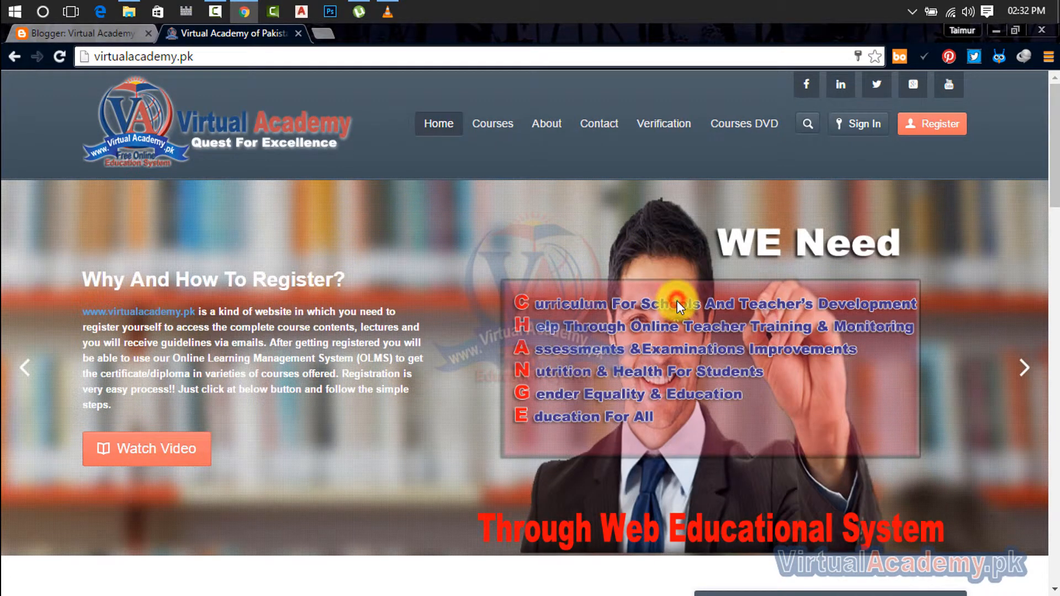
right_click(677, 300)
left_click(691, 307)
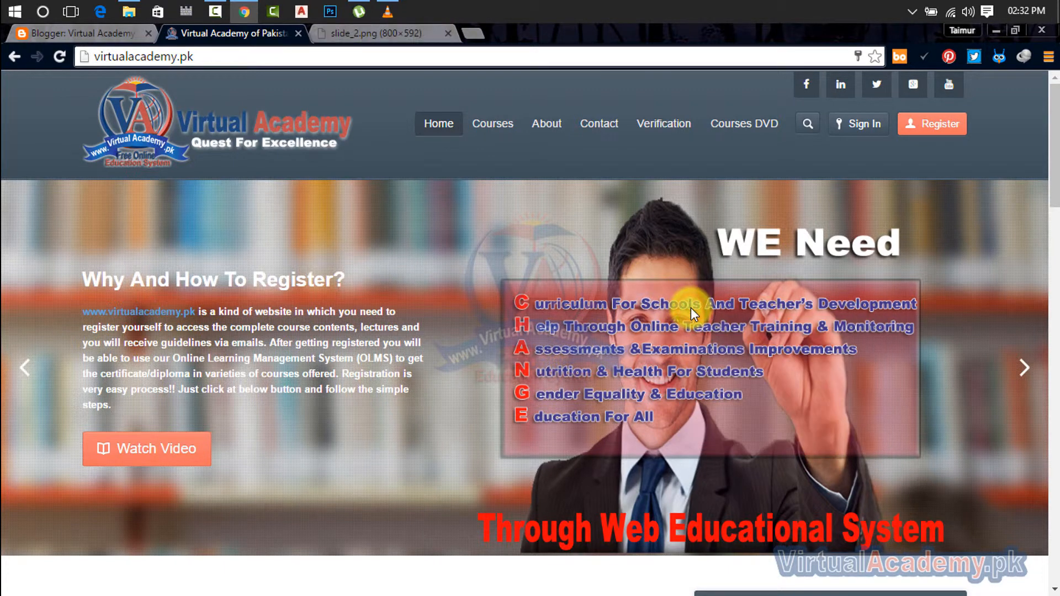
left_click(358, 34)
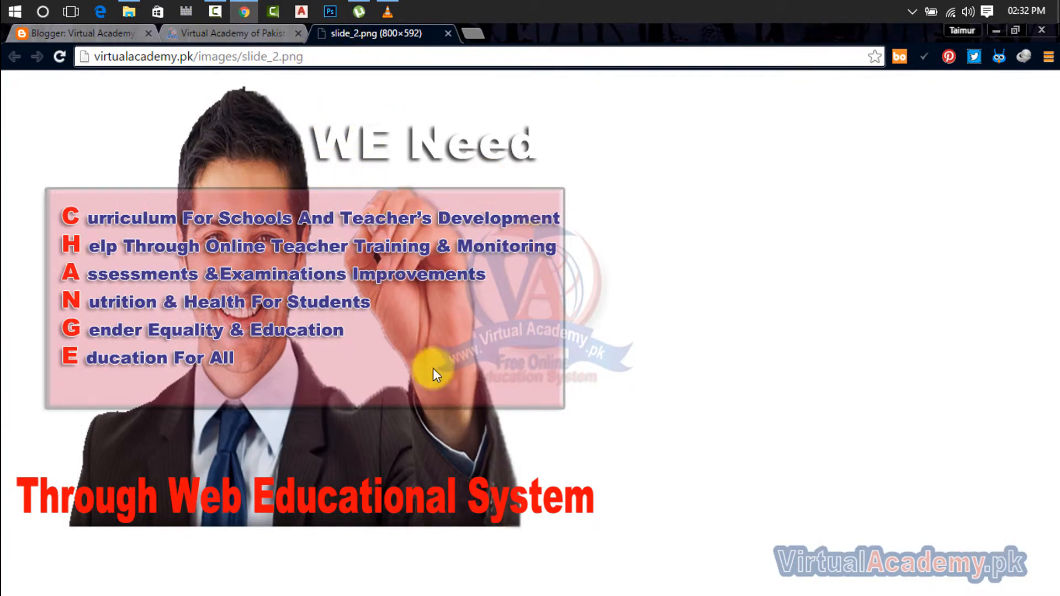
left_click_drag(311, 56, 102, 56)
key("ctrl+c")
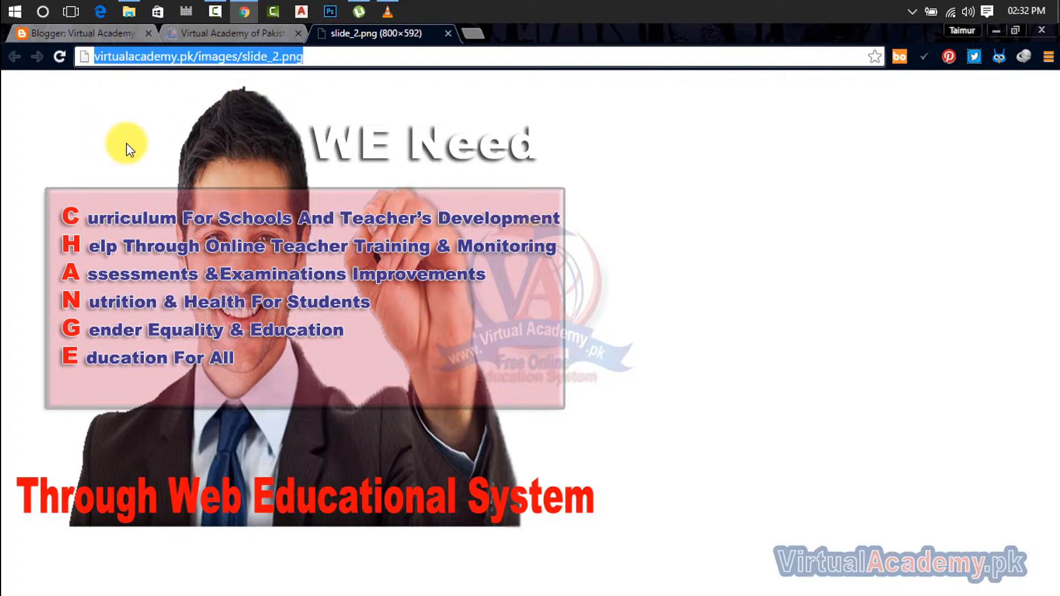
left_click(196, 32)
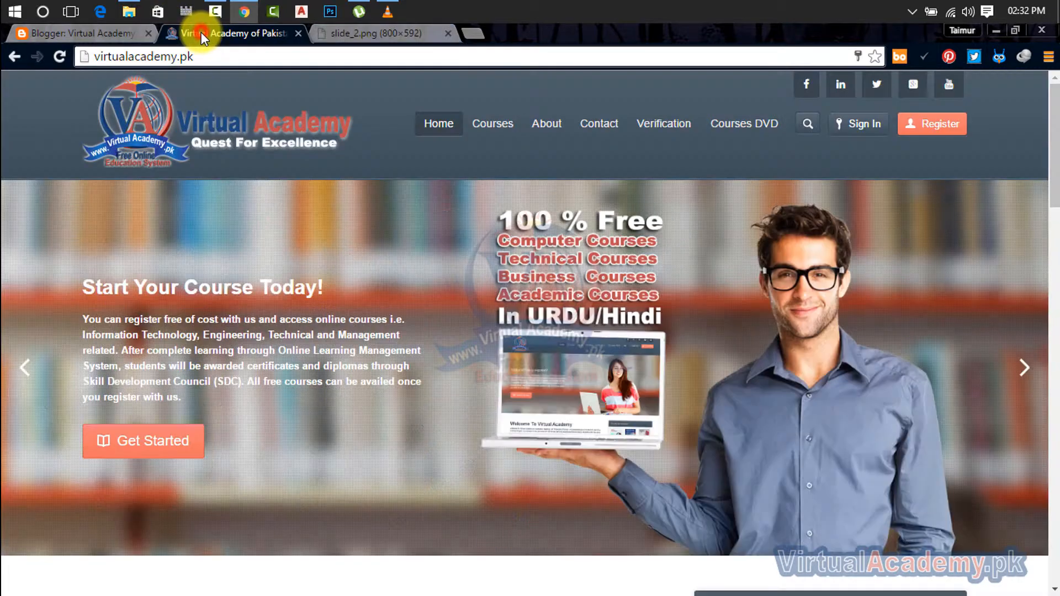
left_click(120, 32)
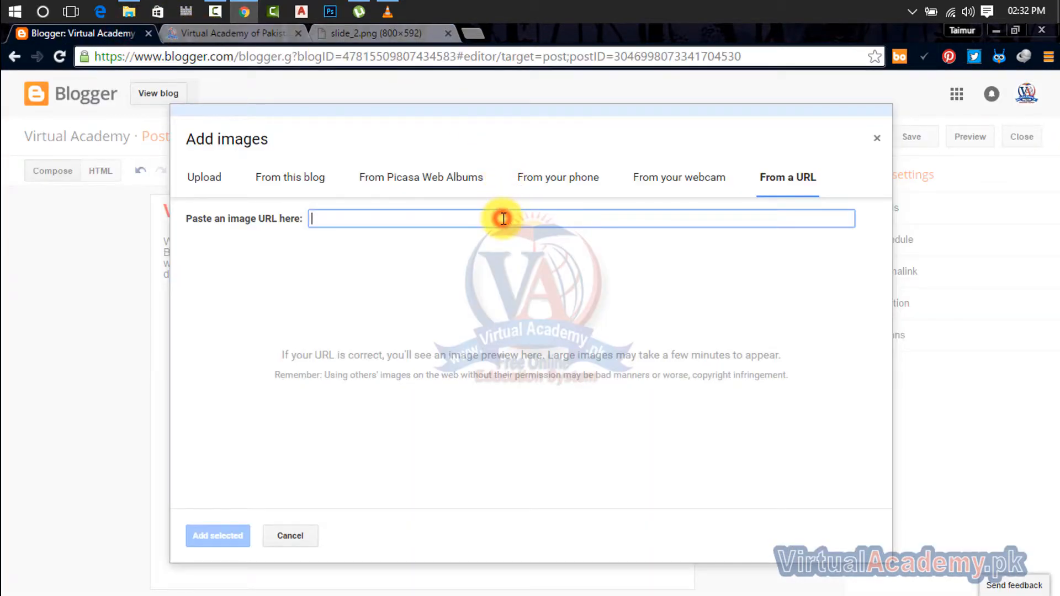
key("ctrl+v")
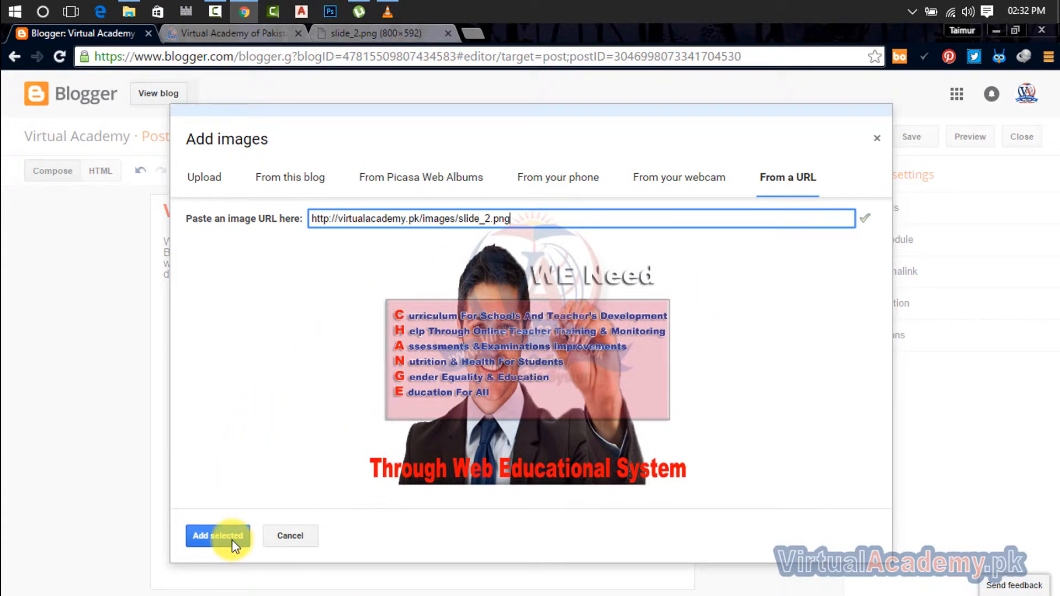
- Upload the "png logo" image from the Virtual Academy Logo folder on Local Disk (F:) and insert it below the paragraph
left_click(214, 180)
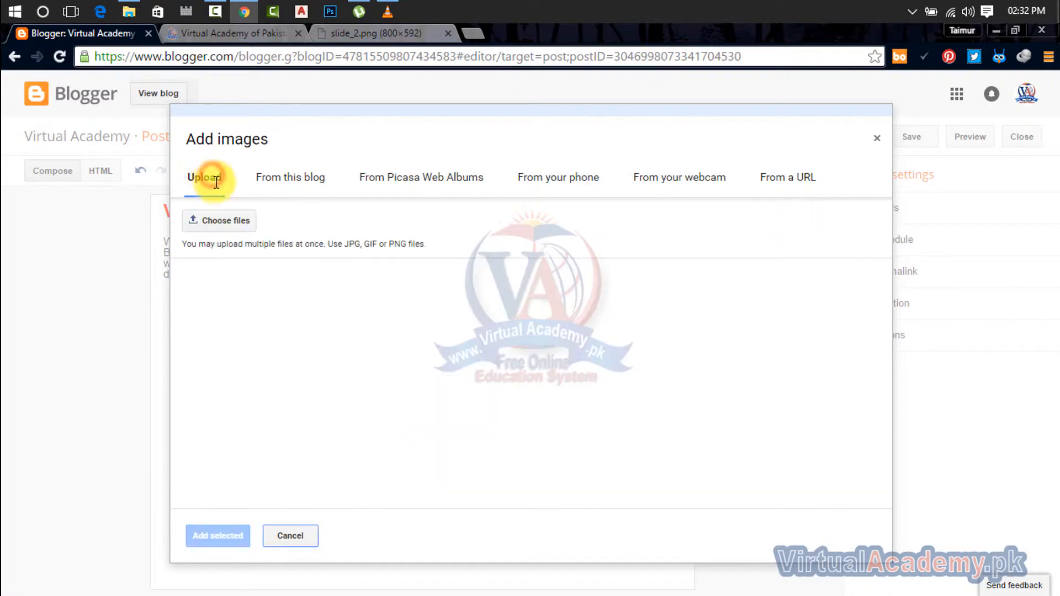
left_click(226, 221)
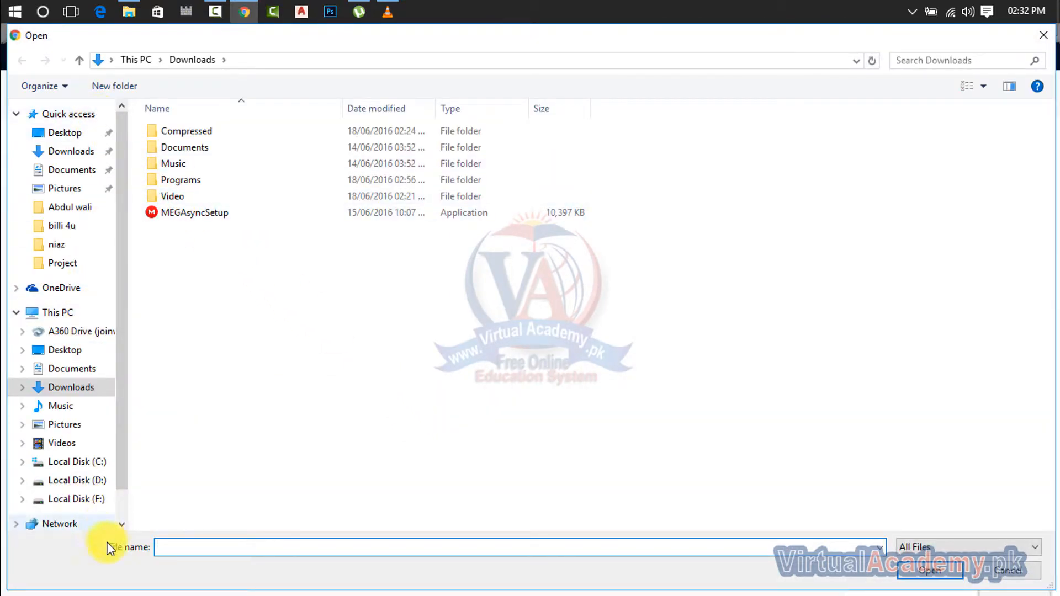
left_click(89, 480)
left_click(95, 499)
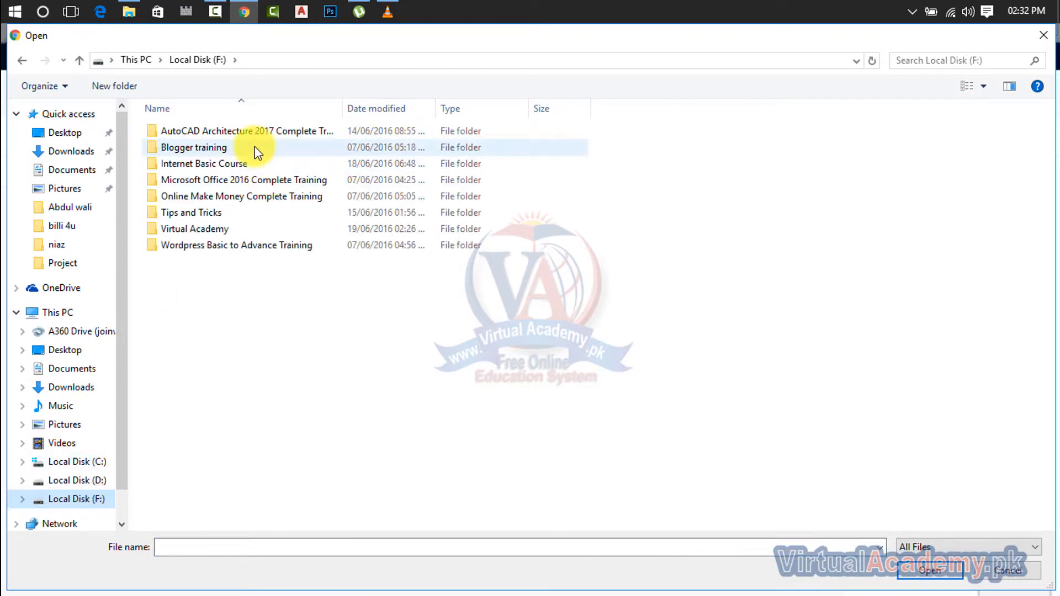
double_click(249, 228)
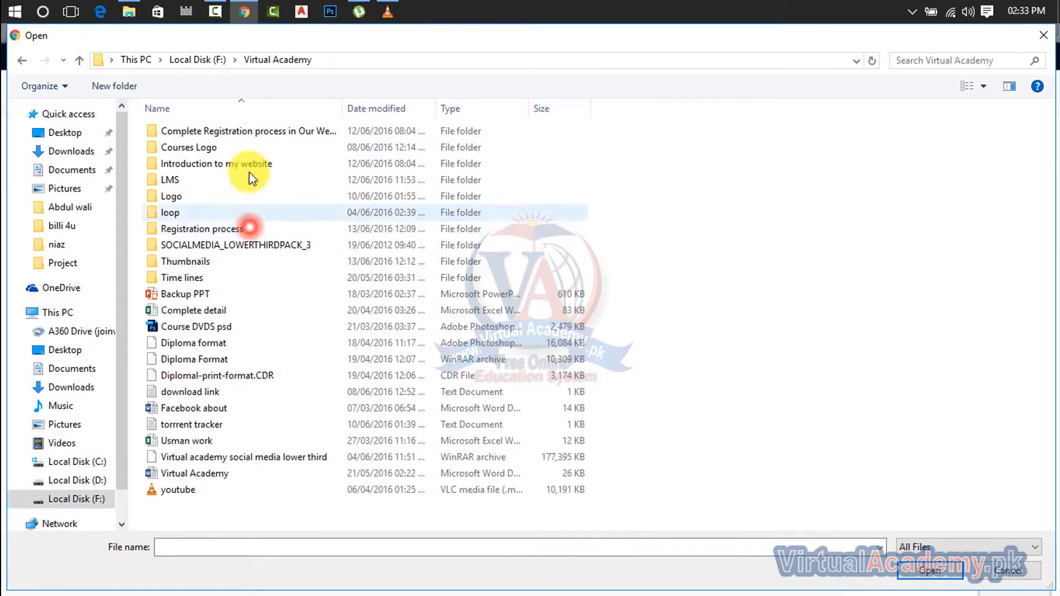
double_click(239, 149)
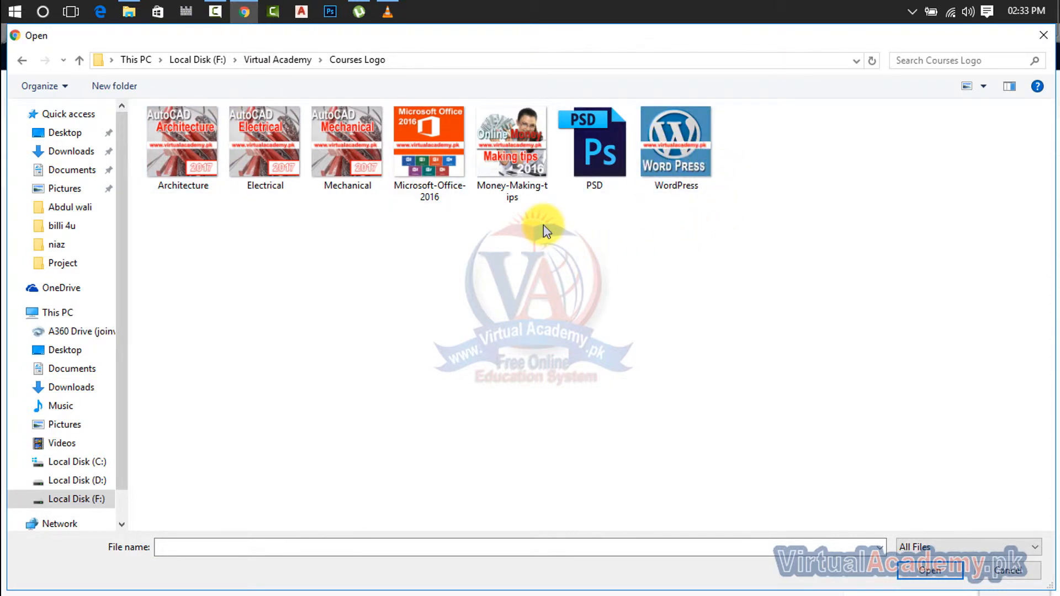
left_click(23, 61)
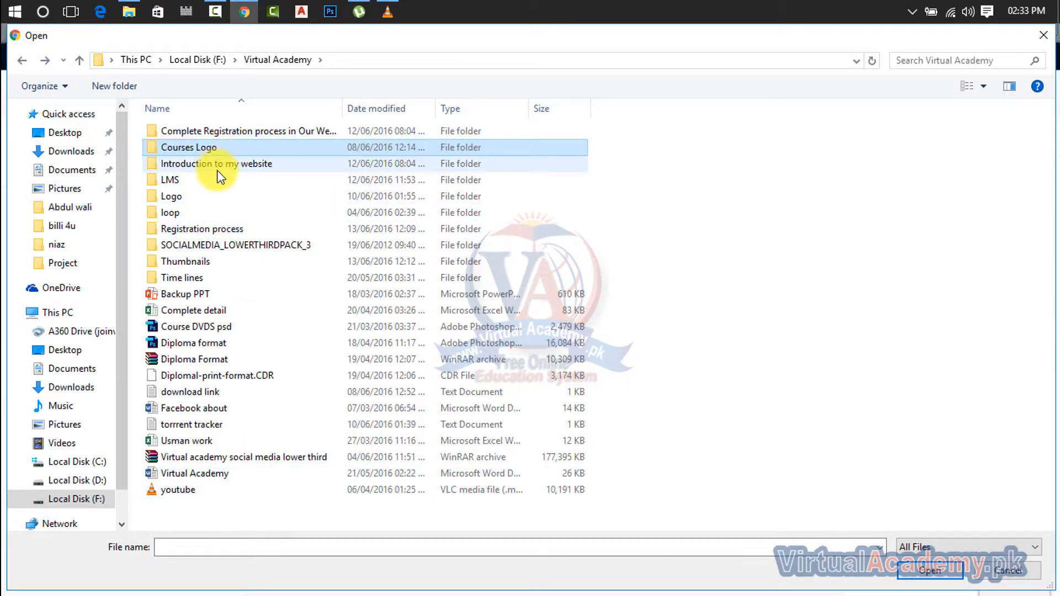
double_click(214, 200)
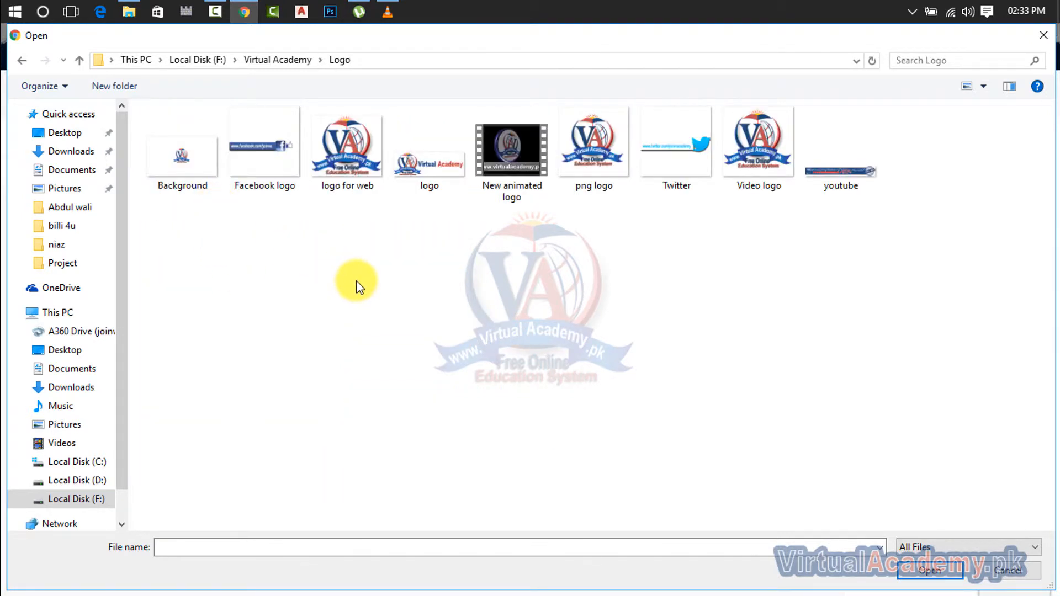
double_click(598, 148)
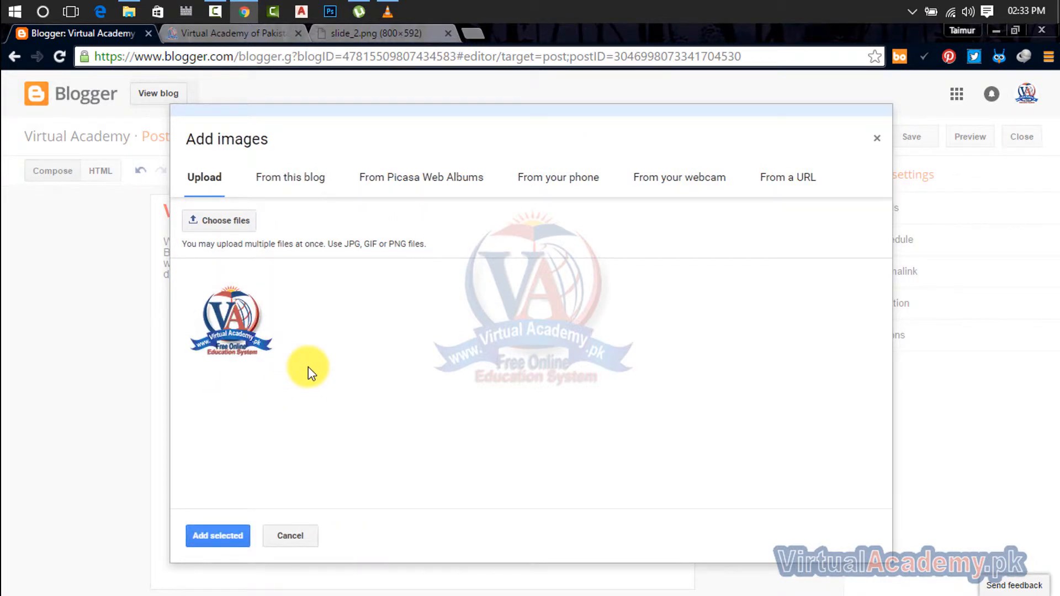
left_click(234, 533)
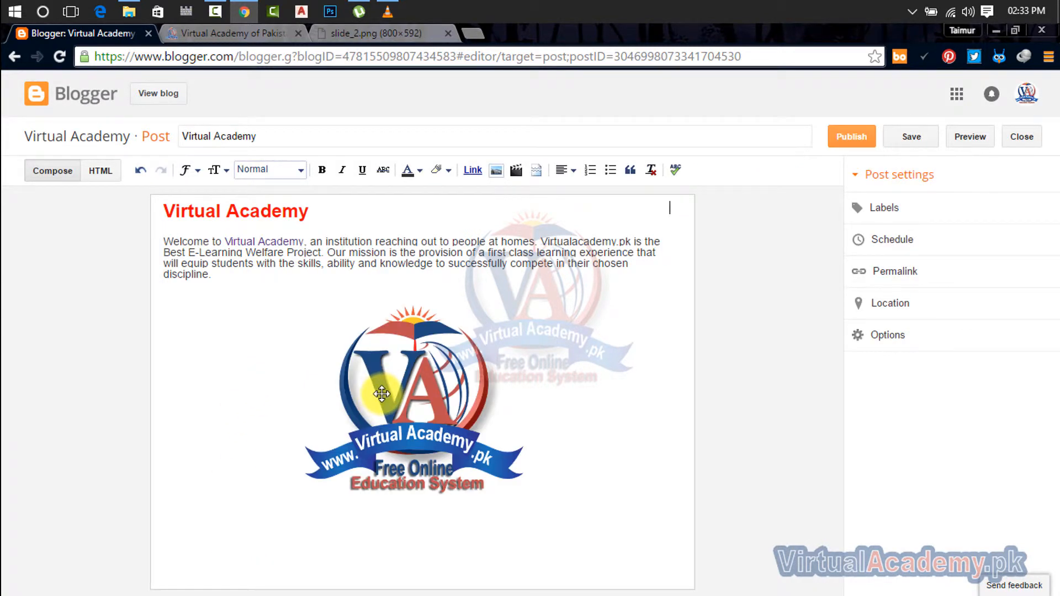
- Try the Small, Medium, Large and X-Large sizes on the logo image, ending with Original size
left_click_drag(396, 392, 474, 469)
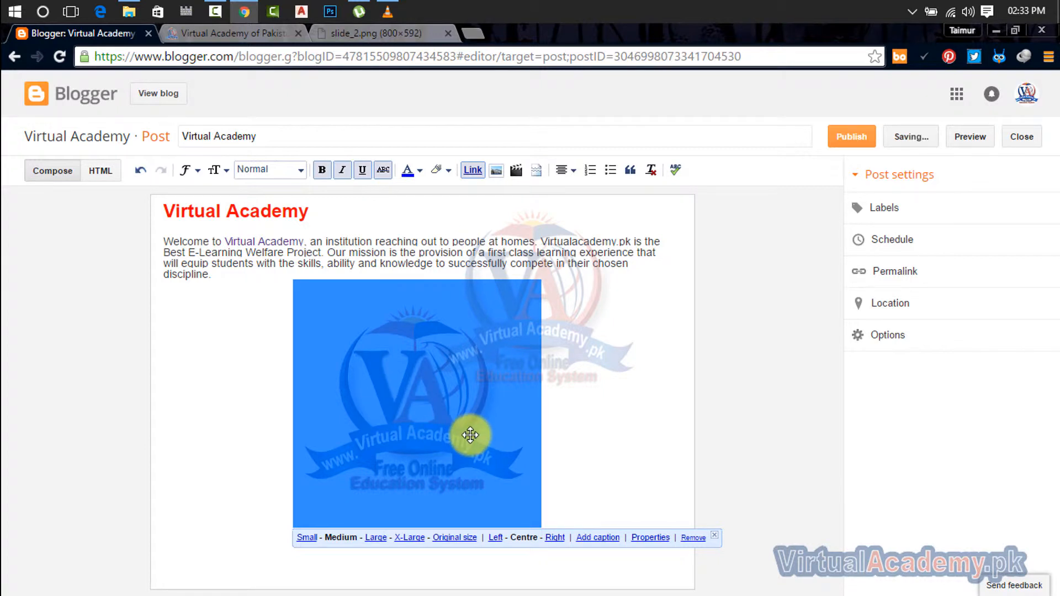
left_click(305, 538)
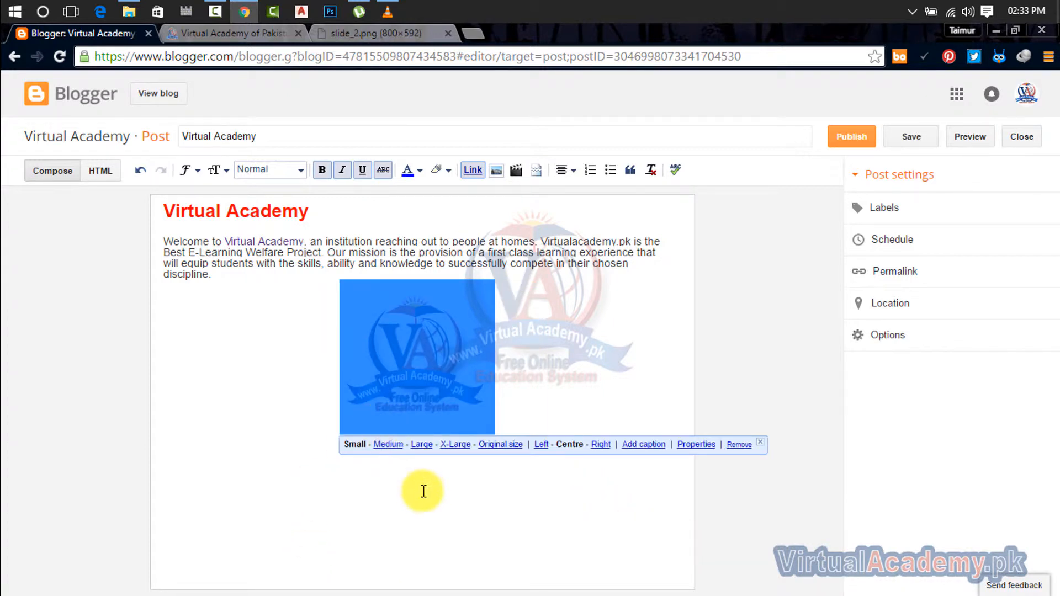
left_click(391, 445)
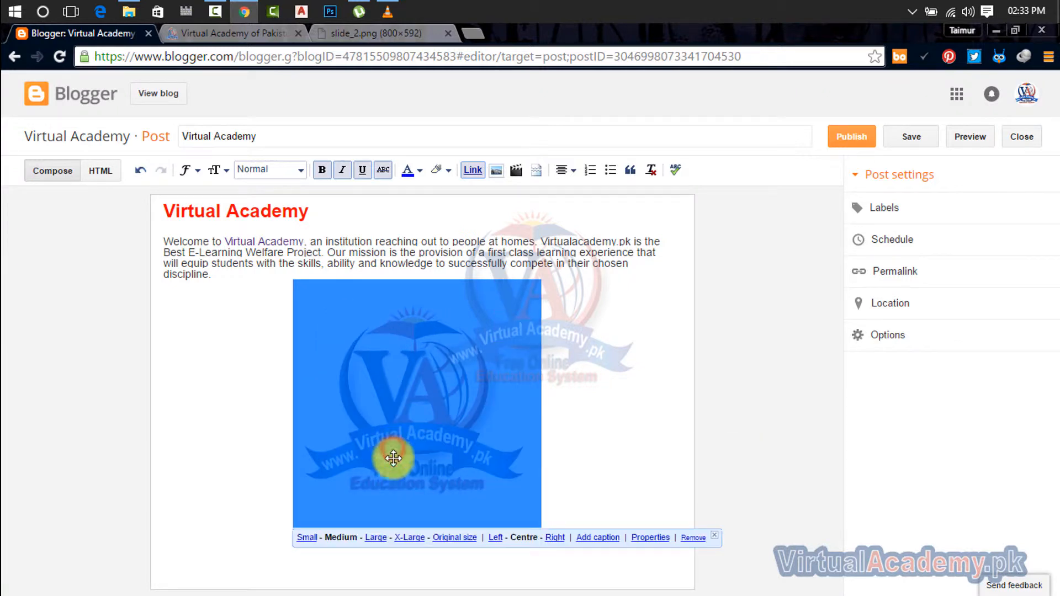
left_click(378, 538)
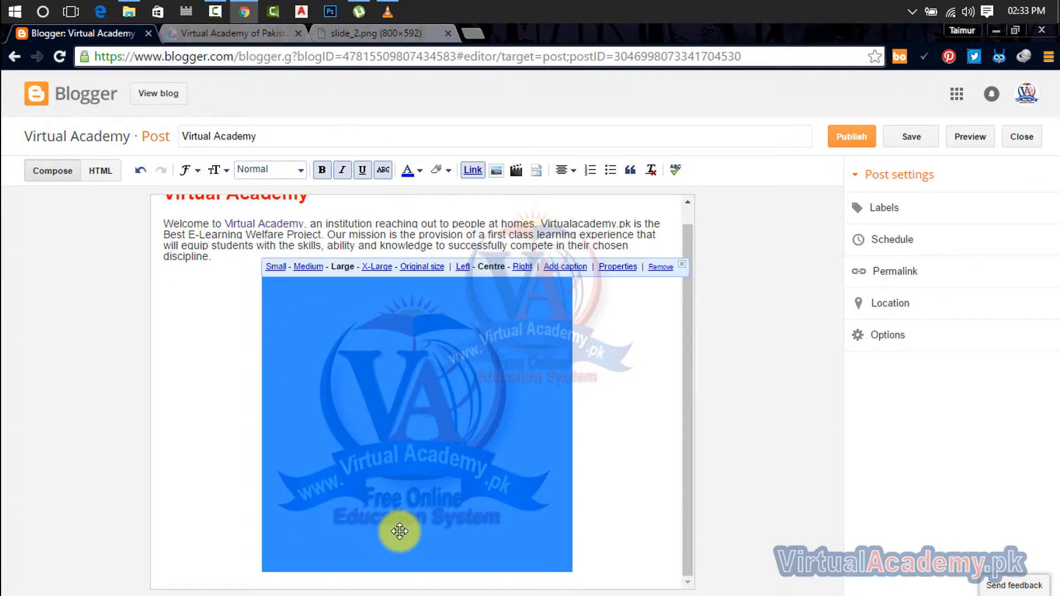
left_click(377, 267)
scroll(425, 407, "down", 4)
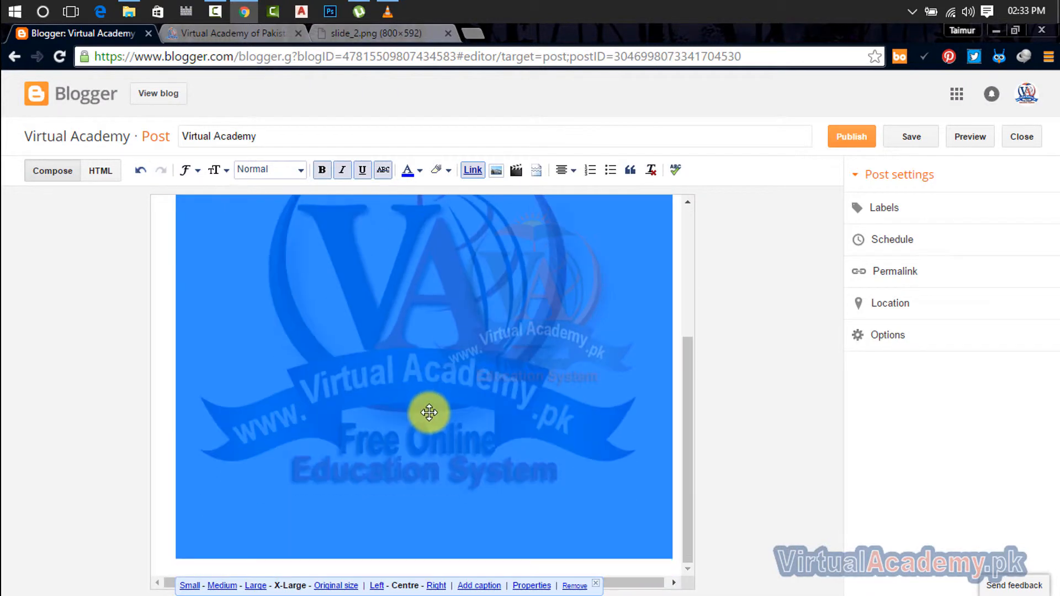
left_click(336, 586)
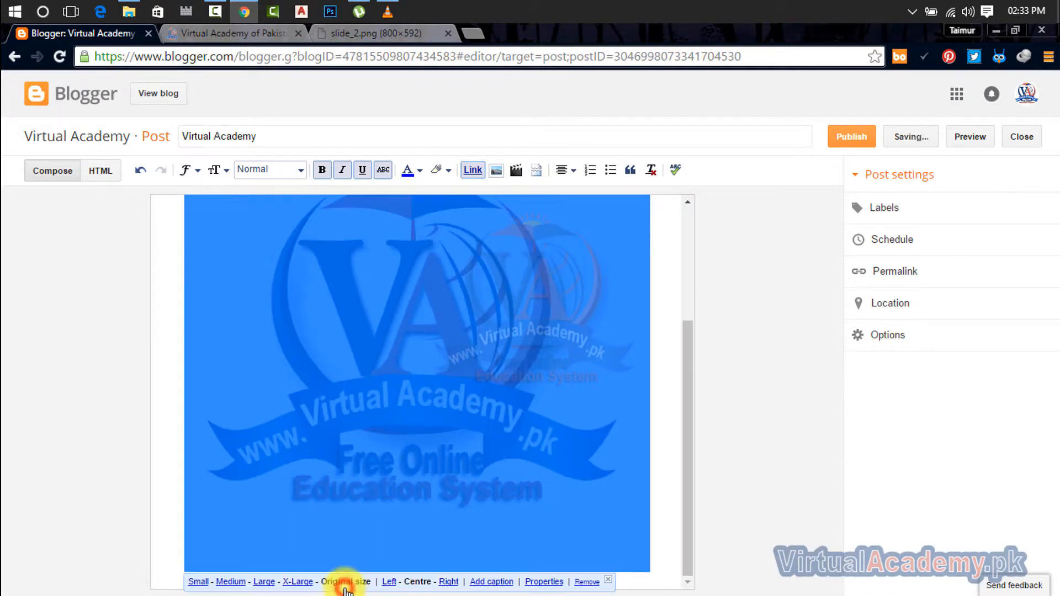
- Set the logo image to Small and try the left and centre alignments before aligning it right
left_click(389, 583)
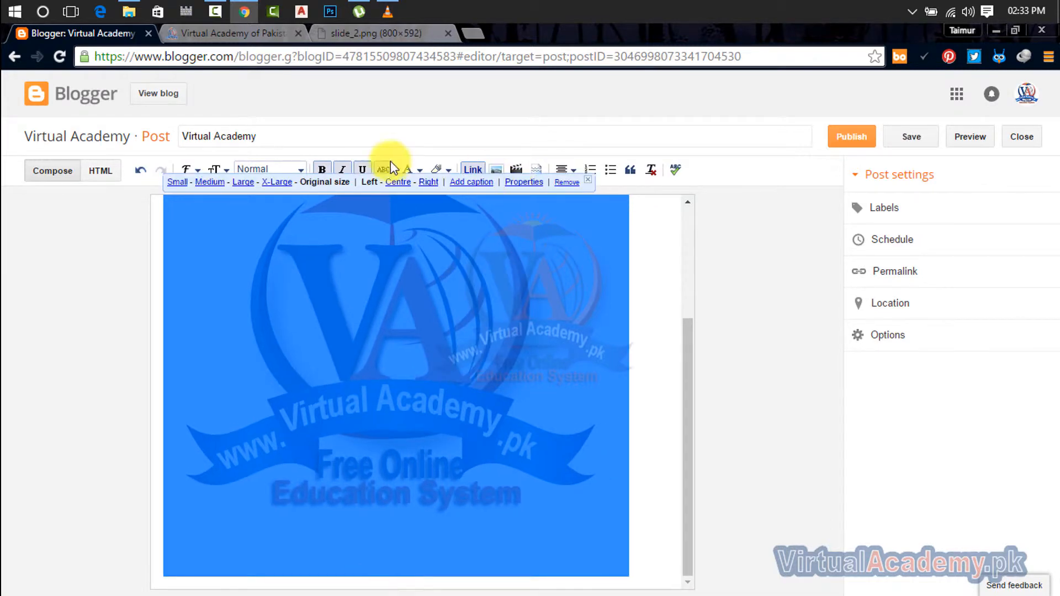
left_click(177, 182)
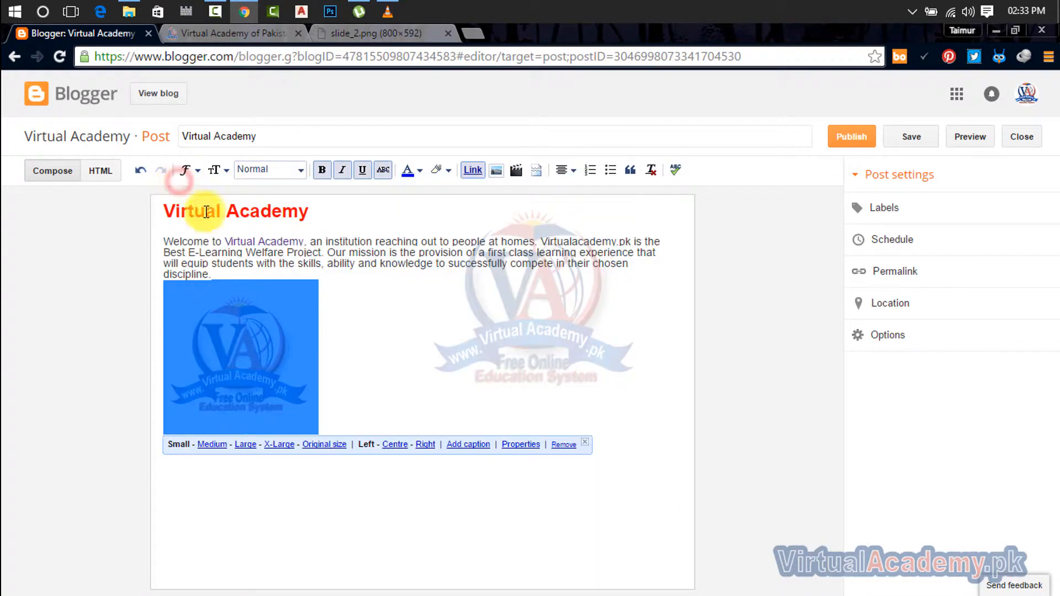
left_click(395, 445)
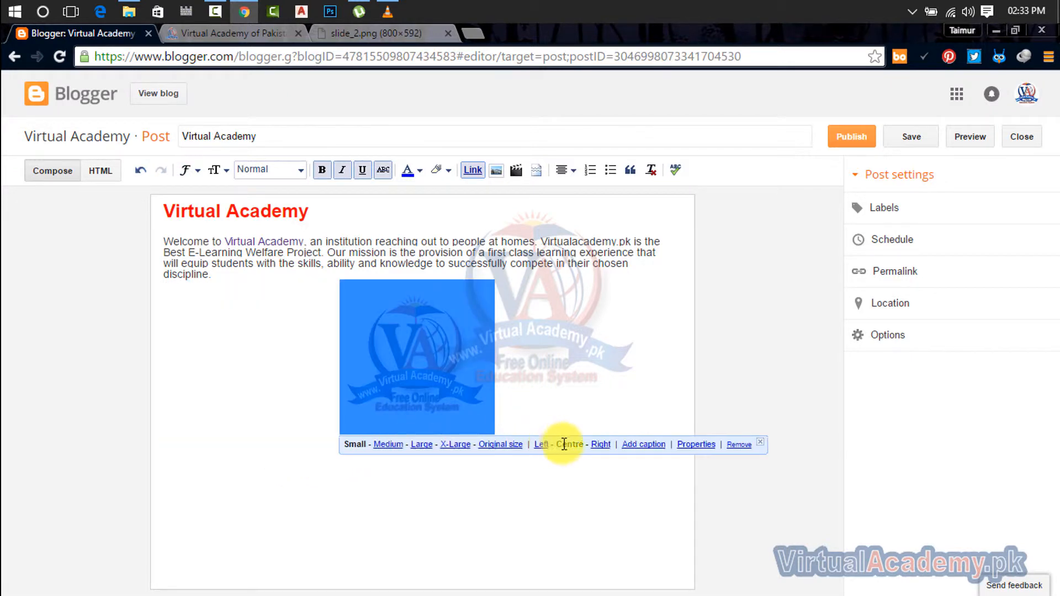
left_click(601, 445)
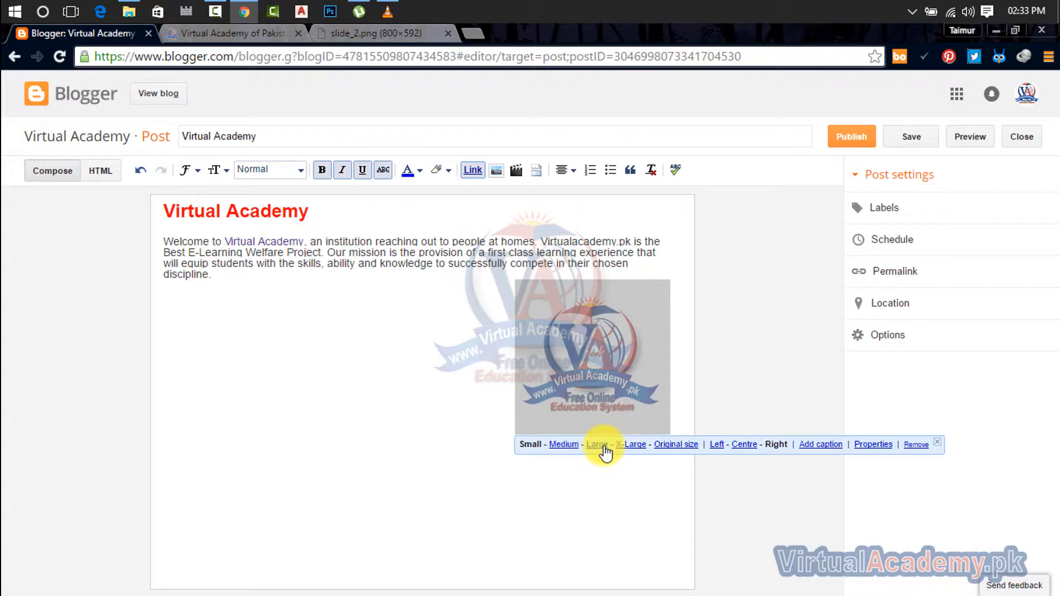
- Add the caption "Virtual academy logo" beneath the logo image
left_click(819, 444)
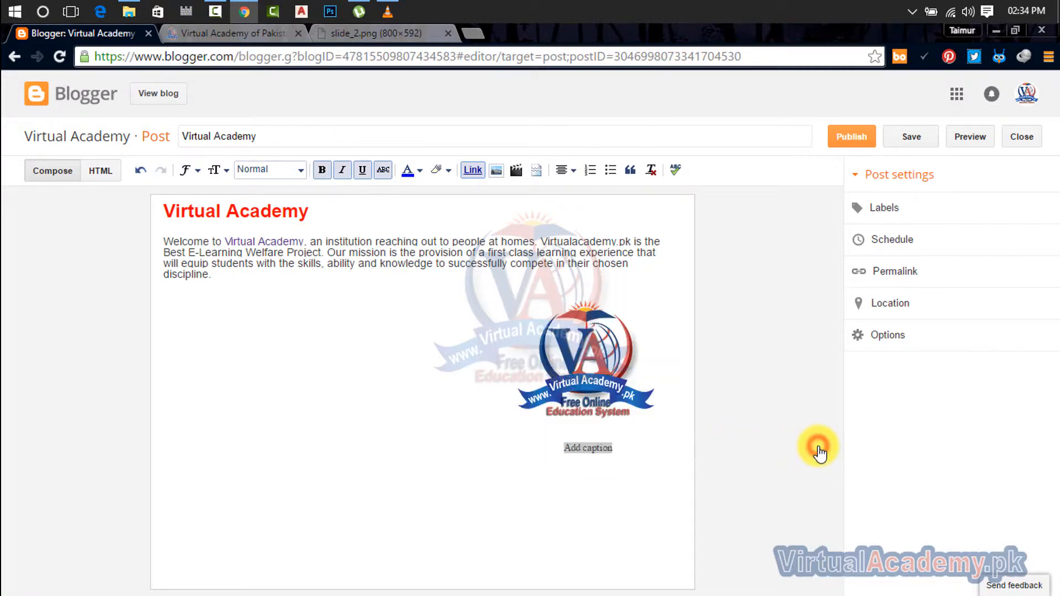
left_click(595, 449)
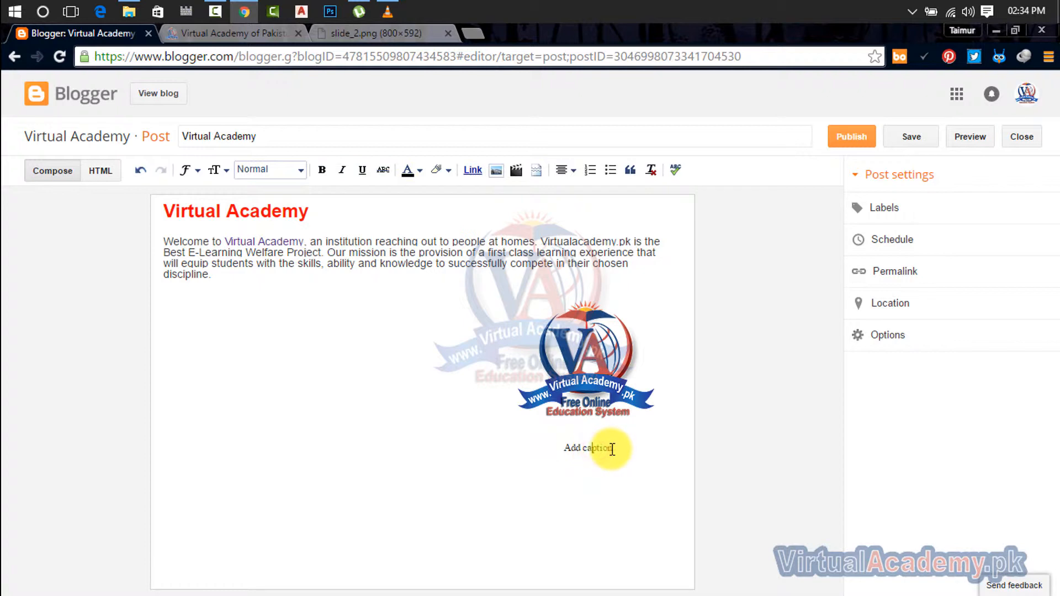
left_click_drag(611, 447, 563, 447)
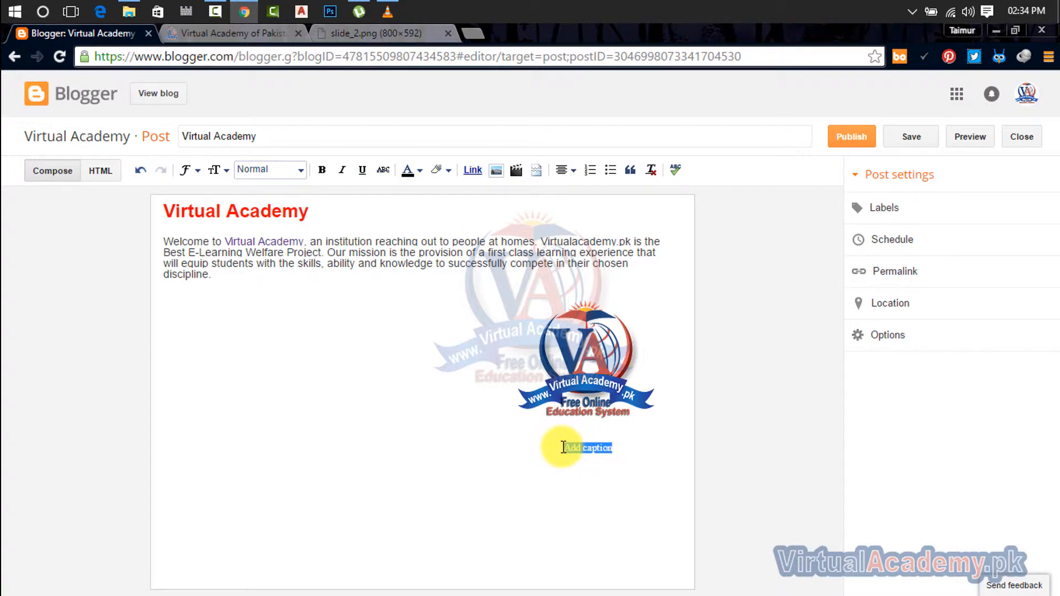
type("Virtual academy logo")
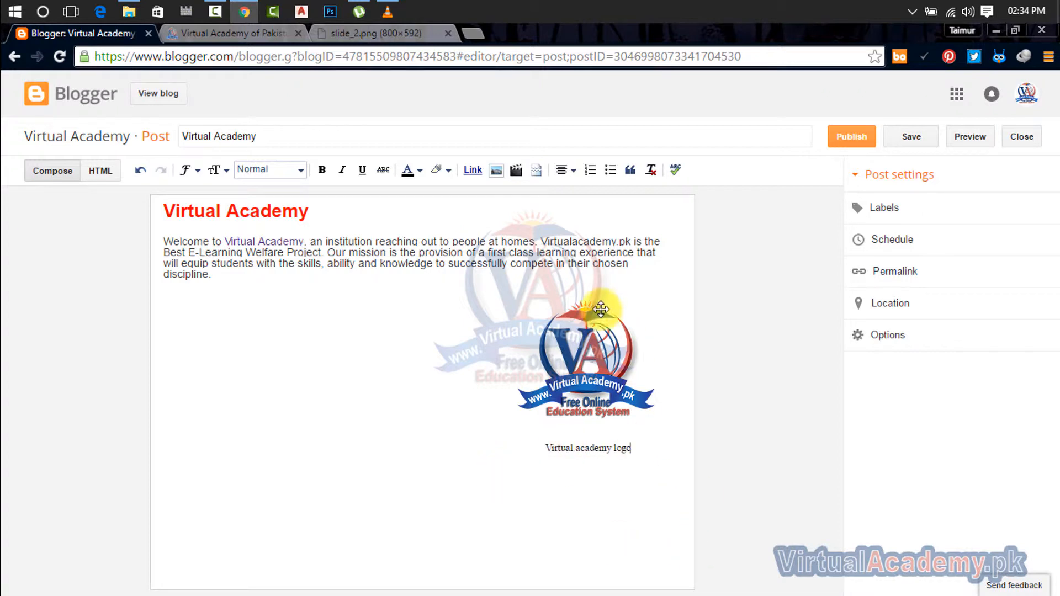
- Examine the logo's Title Text and ALT text properties without changing them, and remove the captioned image from the post
left_click_drag(635, 450, 557, 416)
left_click(557, 415)
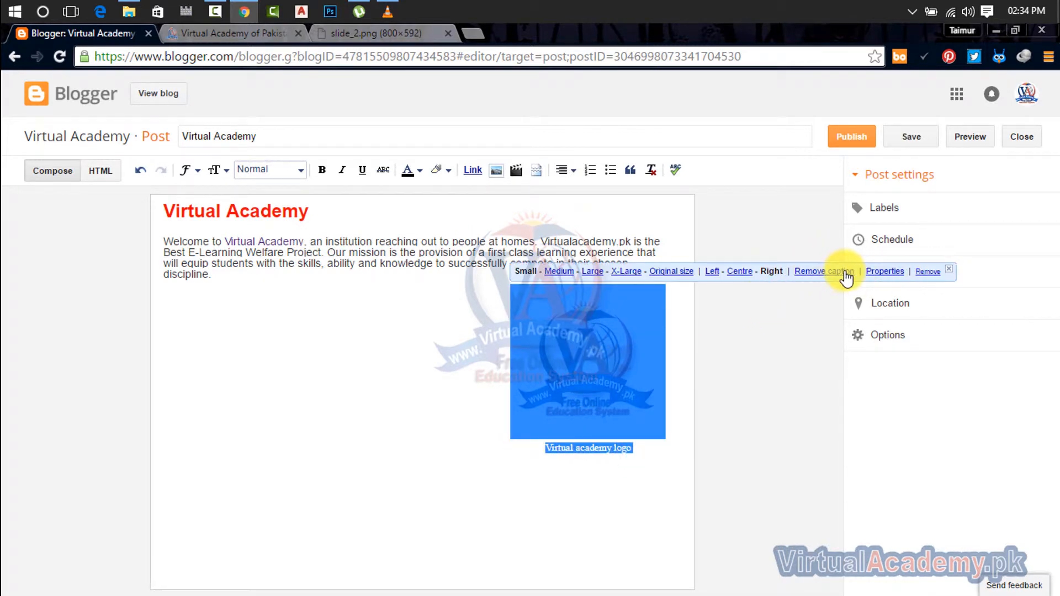
left_click(884, 272)
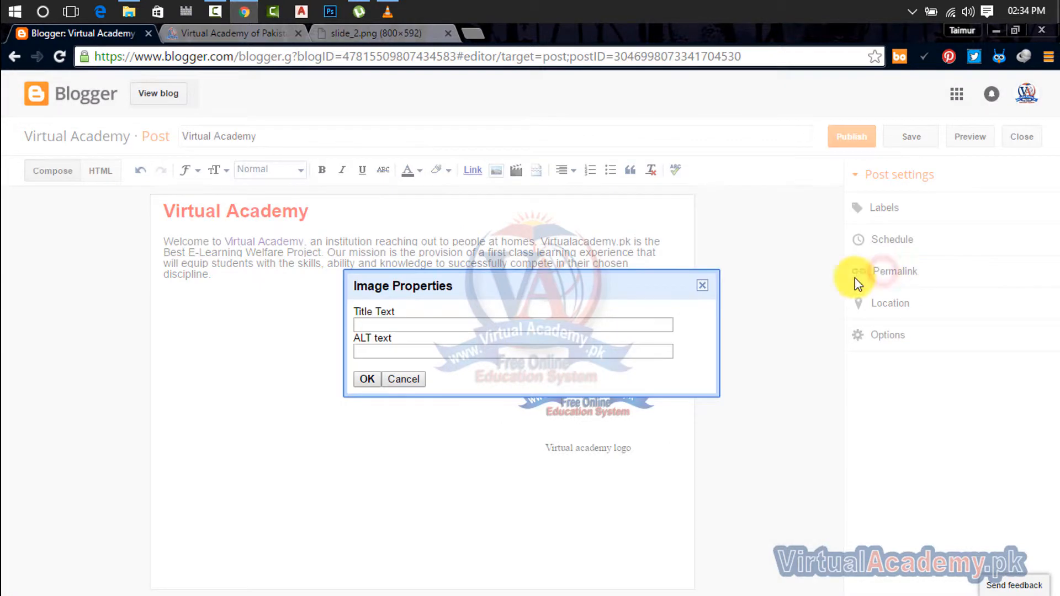
left_click(398, 324)
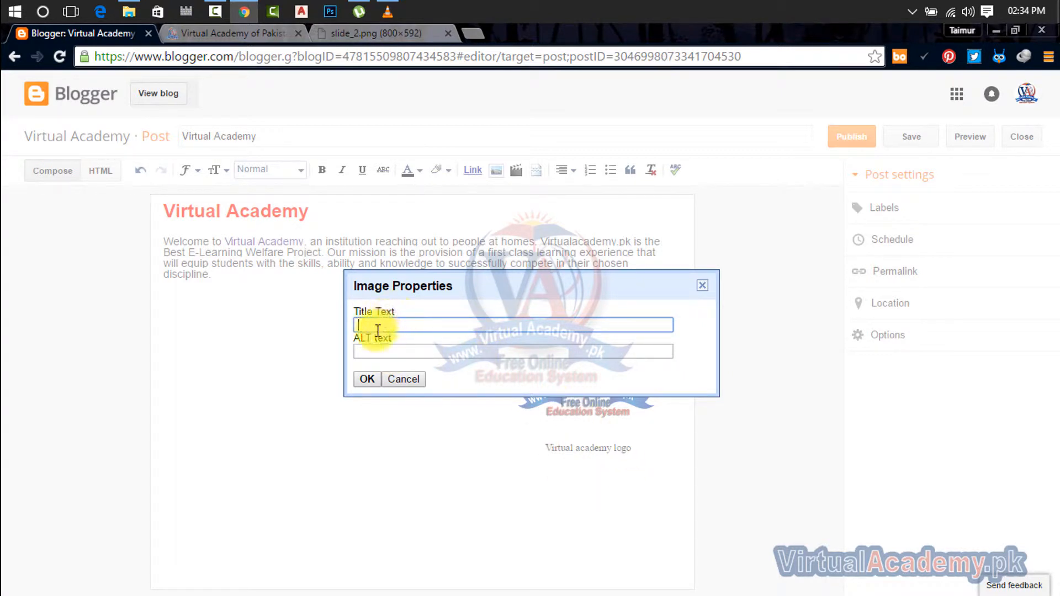
left_click(366, 351)
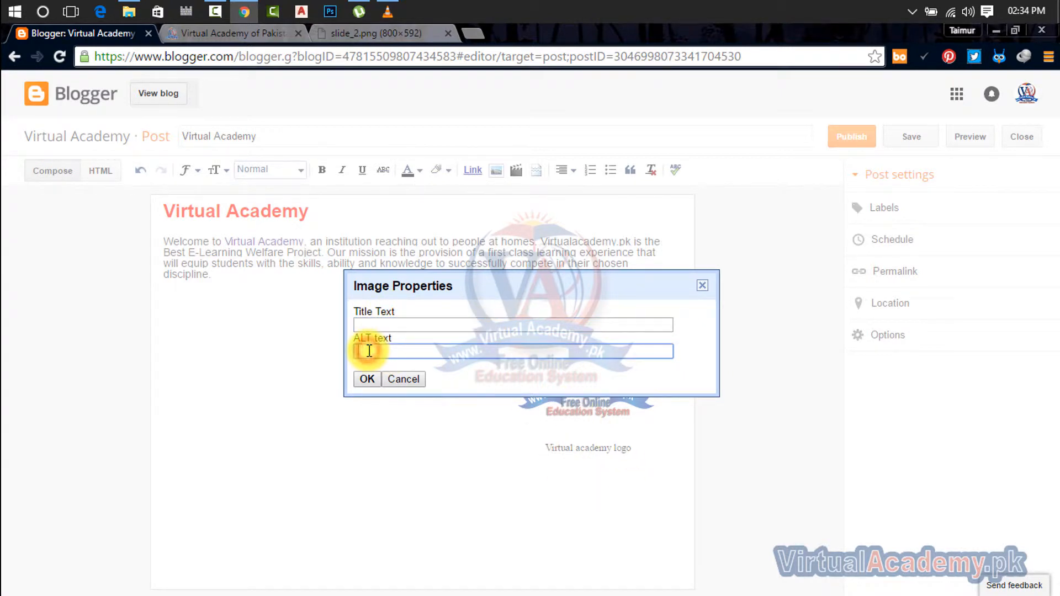
left_click(702, 287)
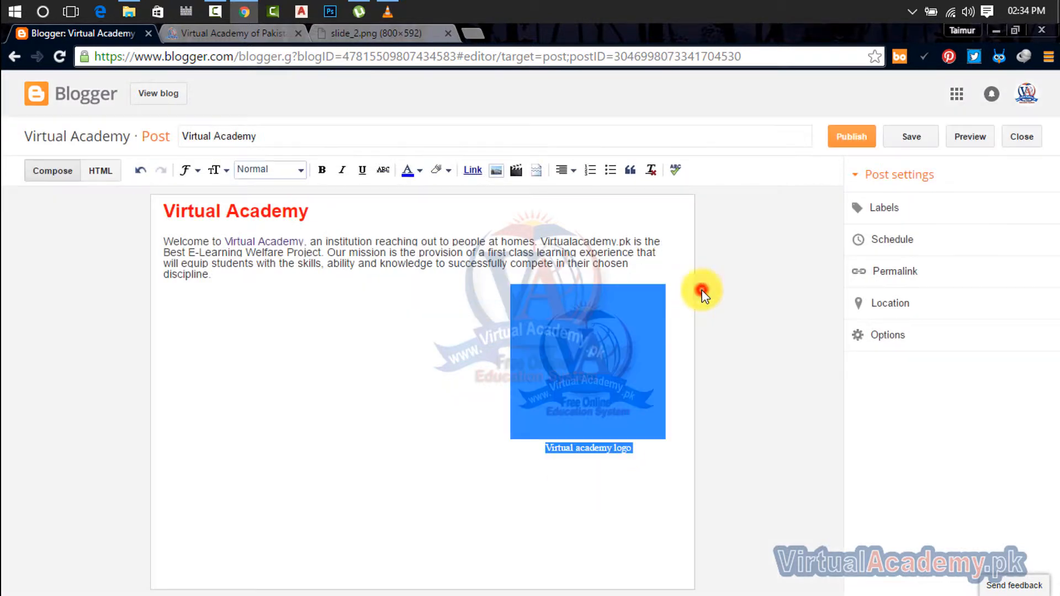
left_click(603, 359)
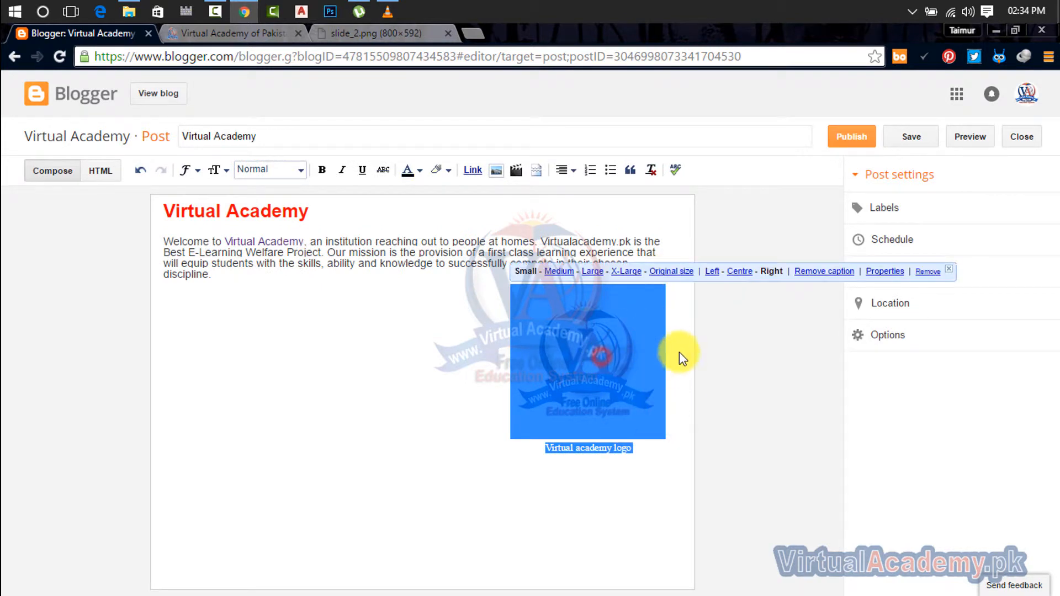
left_click(927, 272)
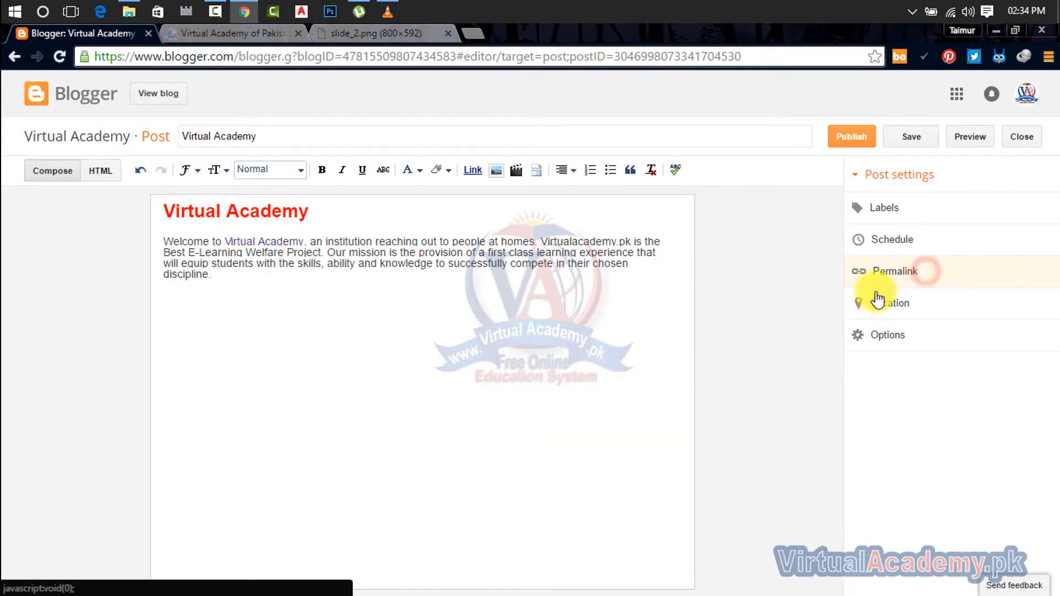
- Try to upload the "New animated logo" video from the Logo folder into the post
left_click(516, 171)
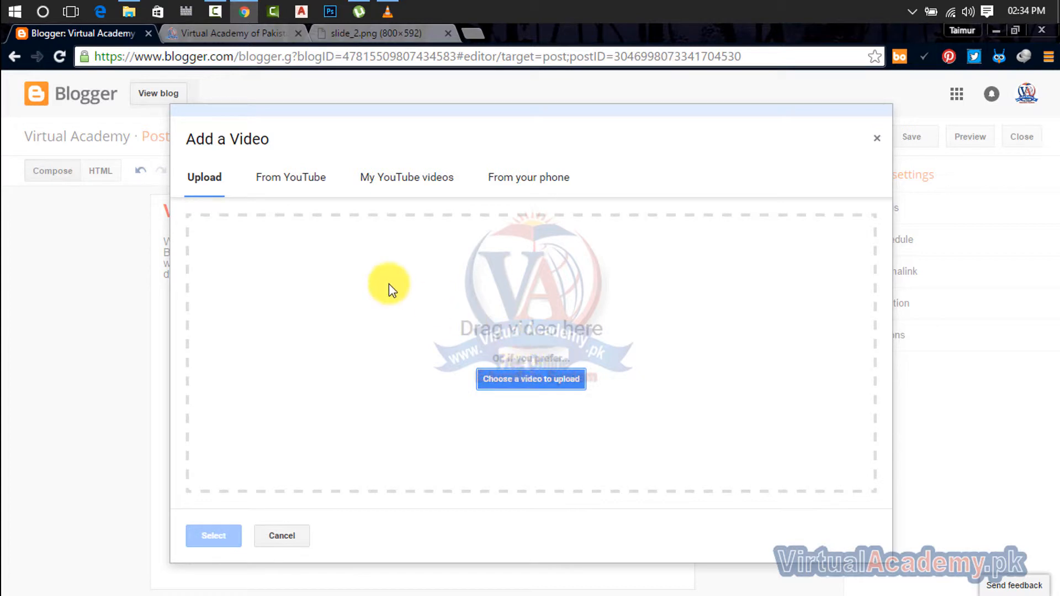
left_click(530, 379)
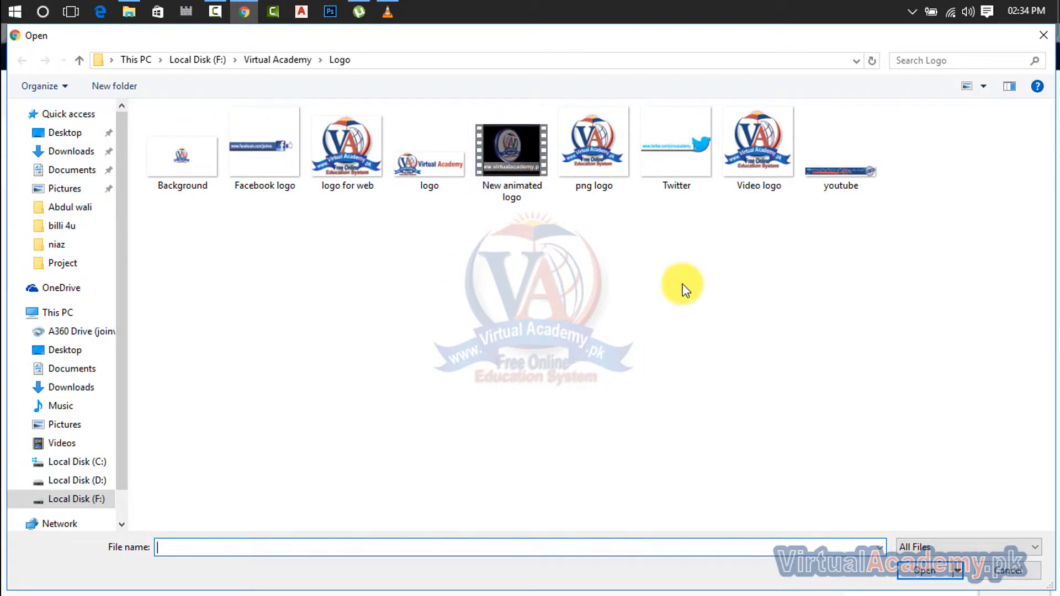
double_click(511, 166)
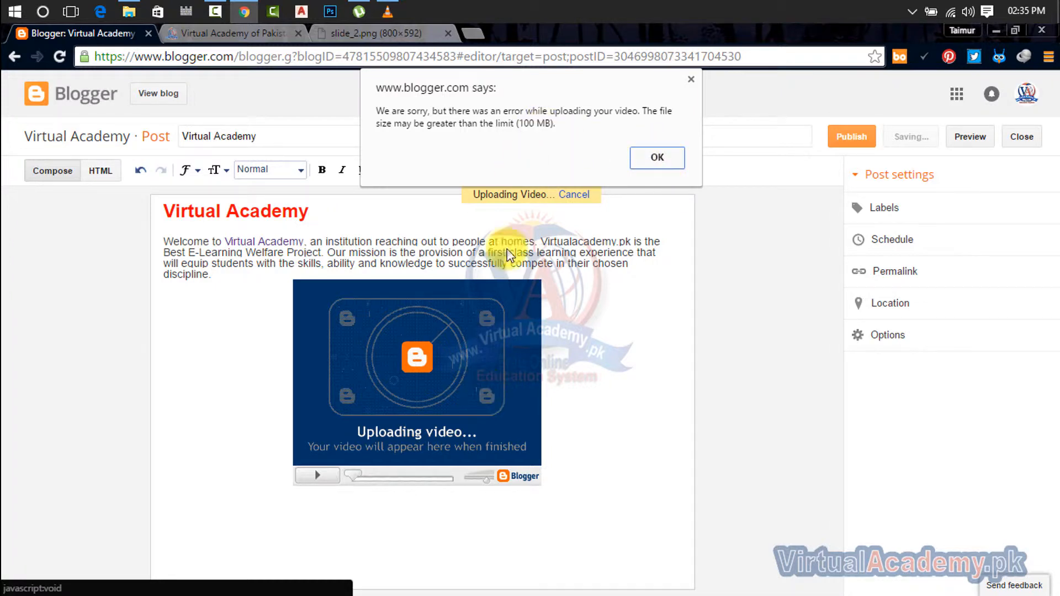
left_click(691, 79)
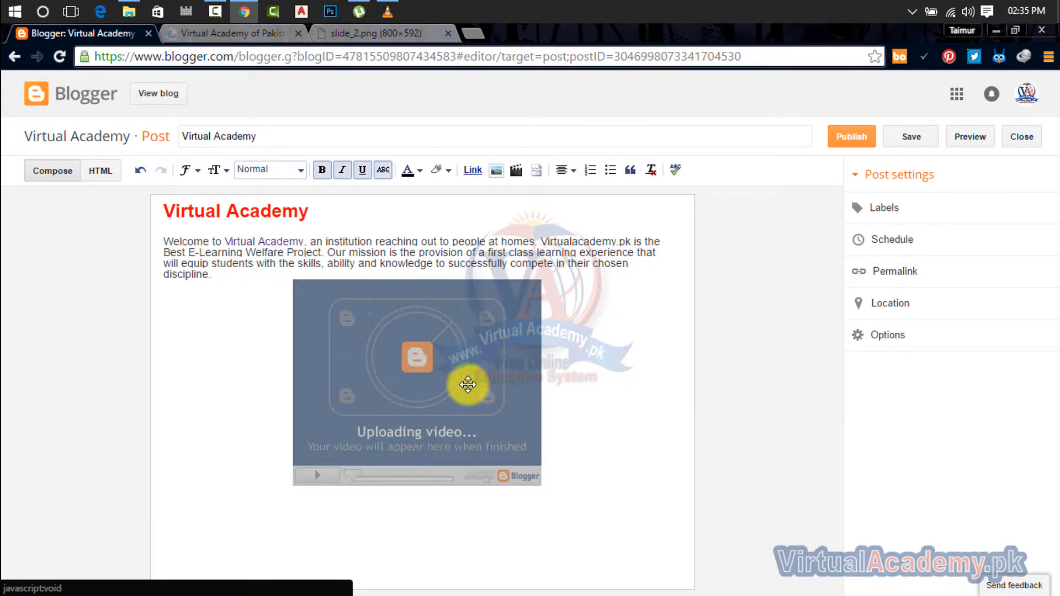
- Remove the placeholder of the uploading video from the post
right_click(455, 415)
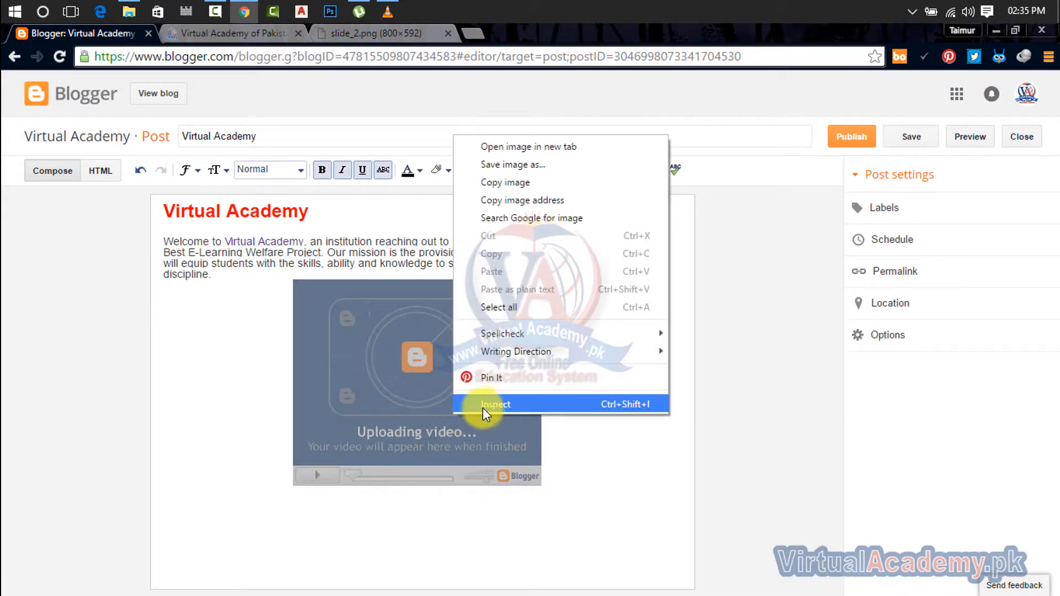
left_click(678, 545)
left_click(485, 409)
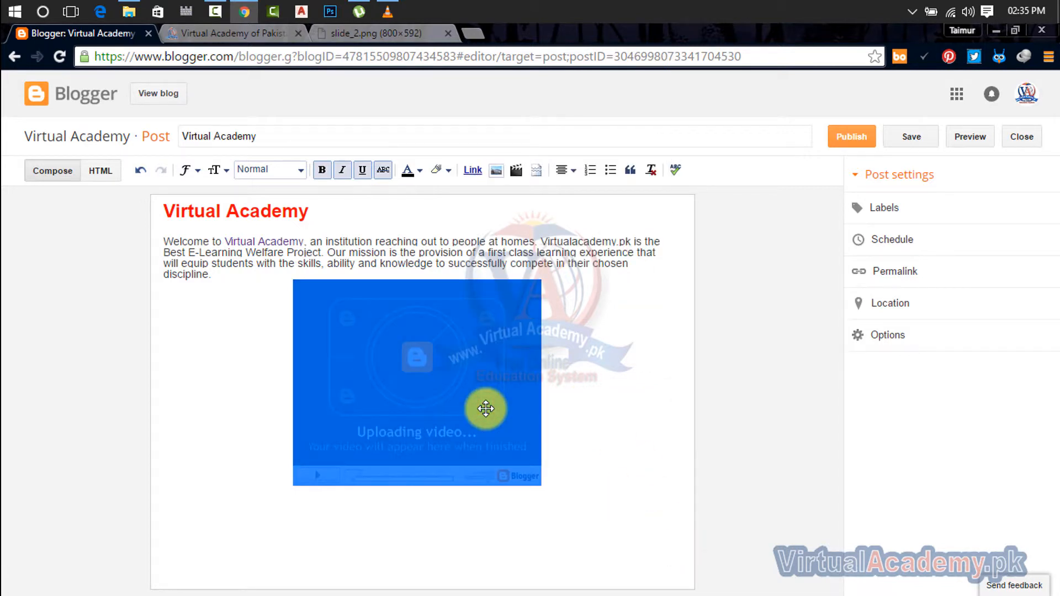
key("Delete")
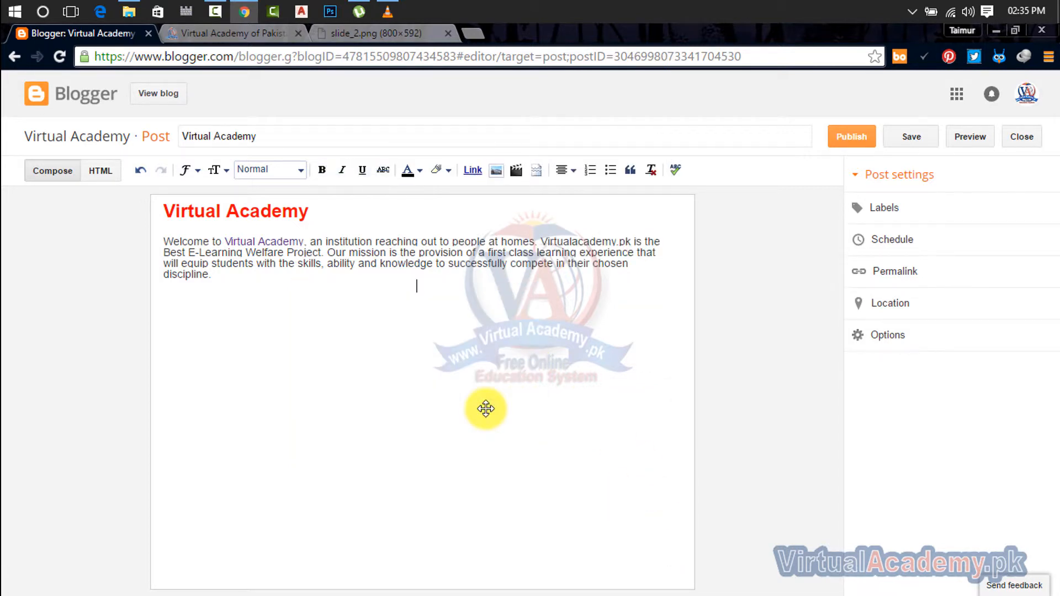
left_click(495, 170)
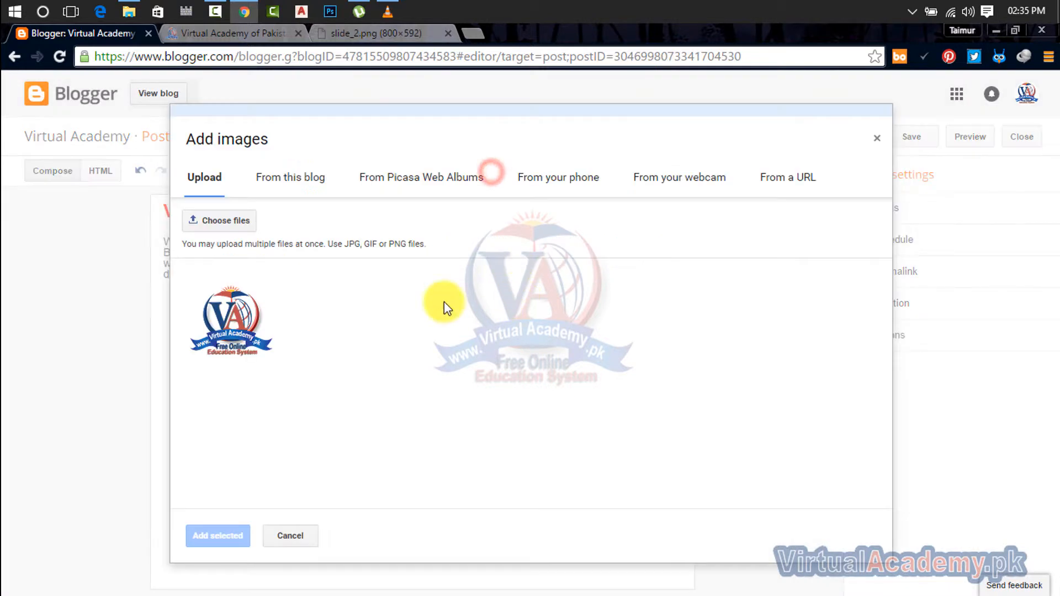
left_click(280, 182)
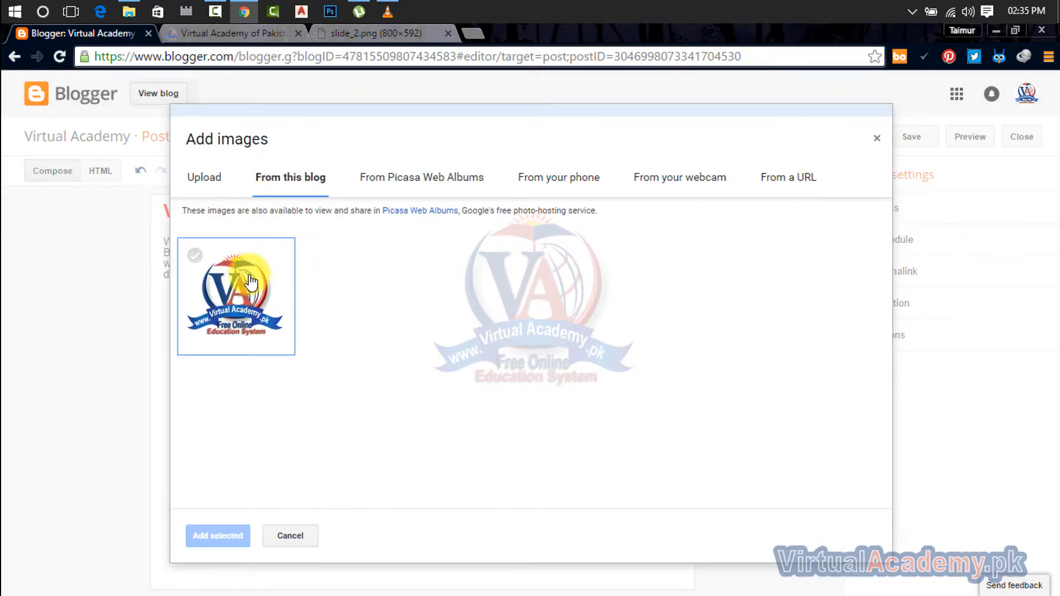
left_click(877, 139)
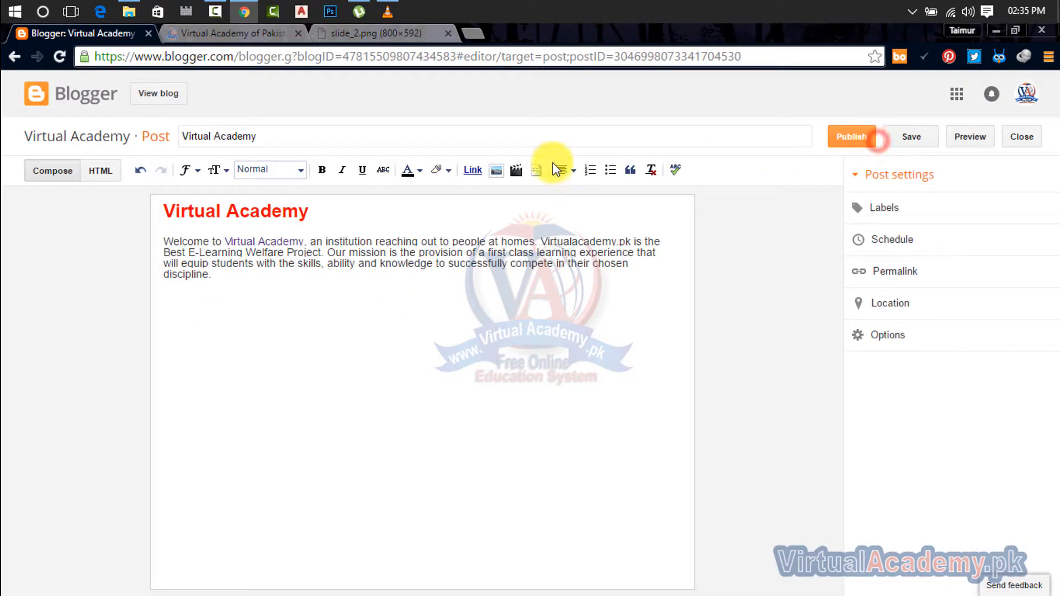
- Start adding a video to the post with YouTube as the source
left_click(521, 171)
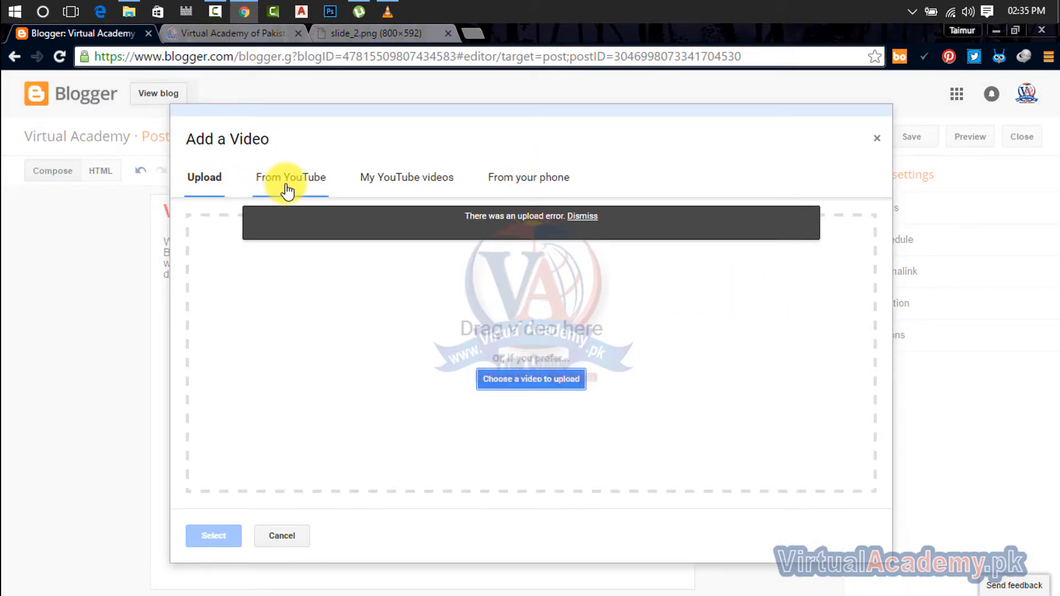
left_click(291, 177)
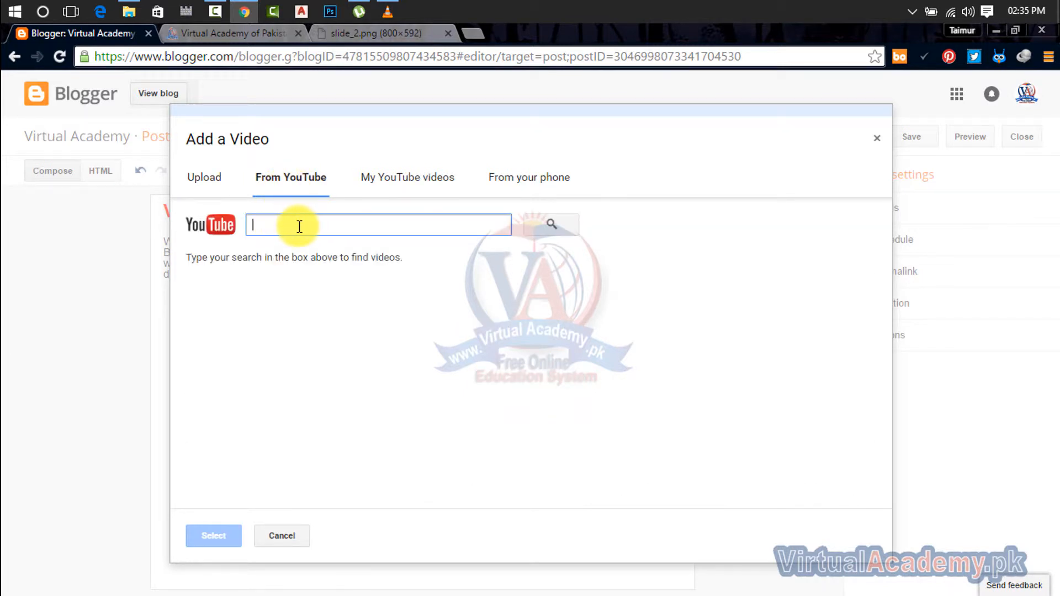
left_click(472, 34)
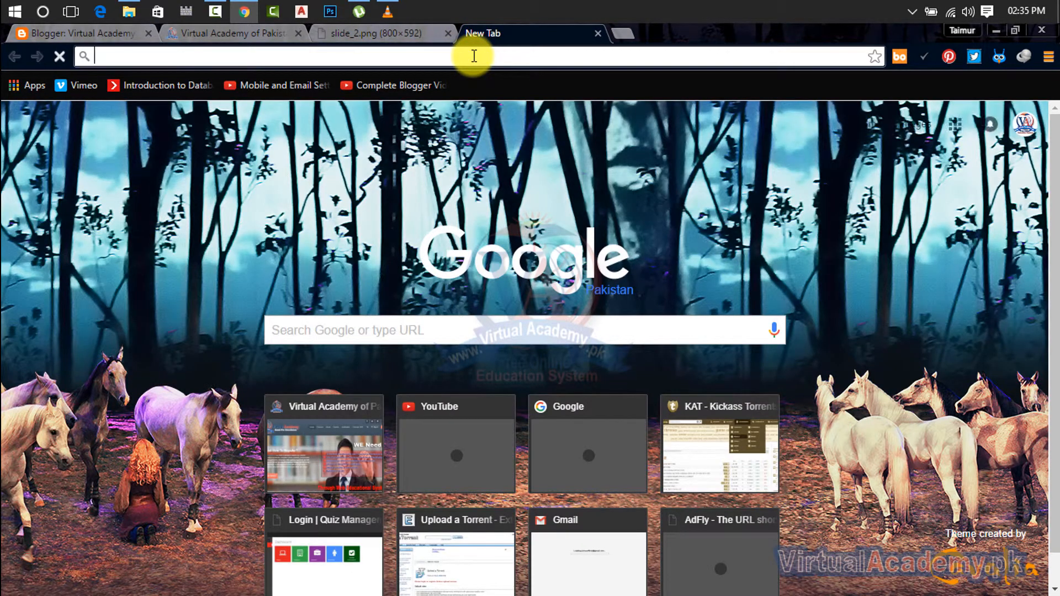
type("youtub")
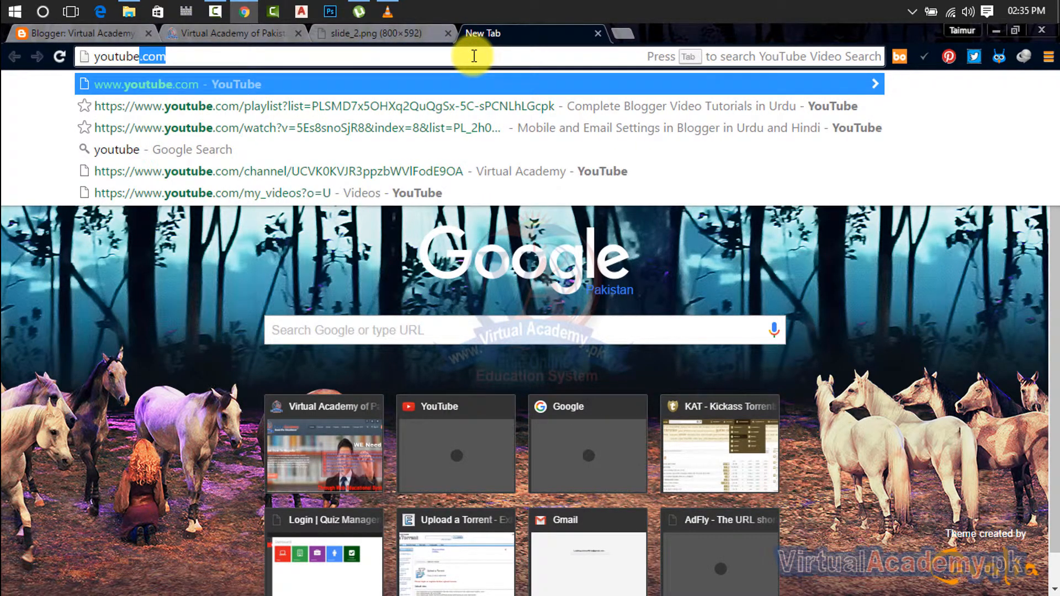
type("e")
key("Escape")
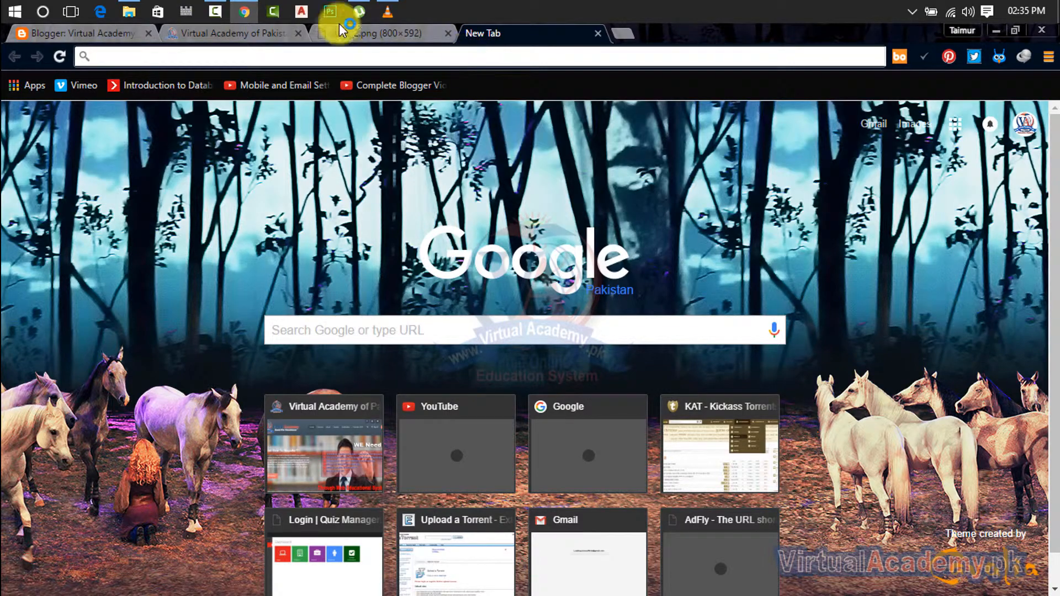
- Open the Virtual Academy YouTube channel from virtualacademy.pk and copy the web address of its Virtual Academy LMS video
left_click(276, 41)
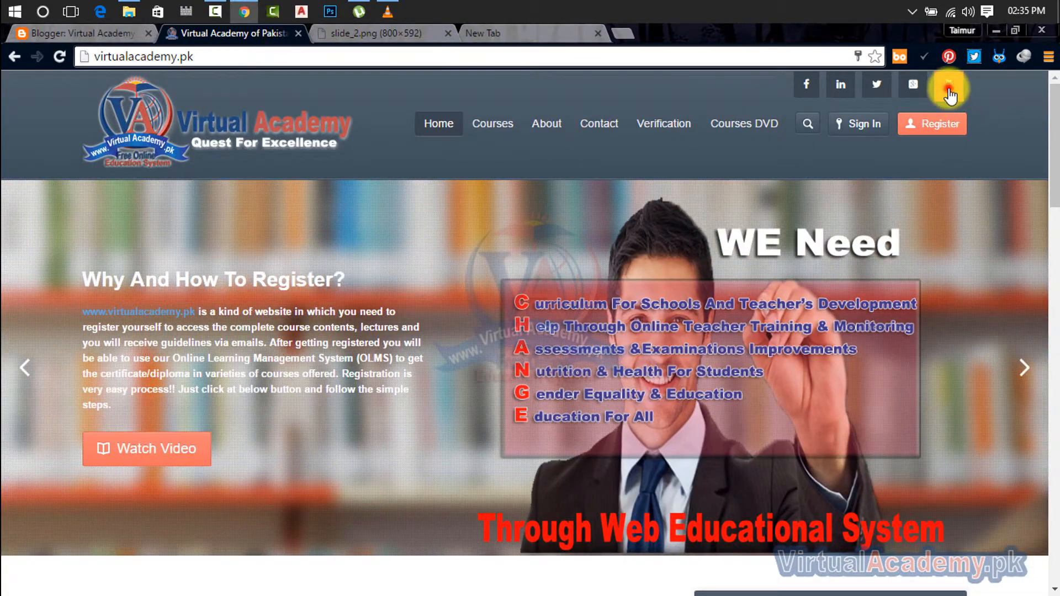
left_click(948, 90)
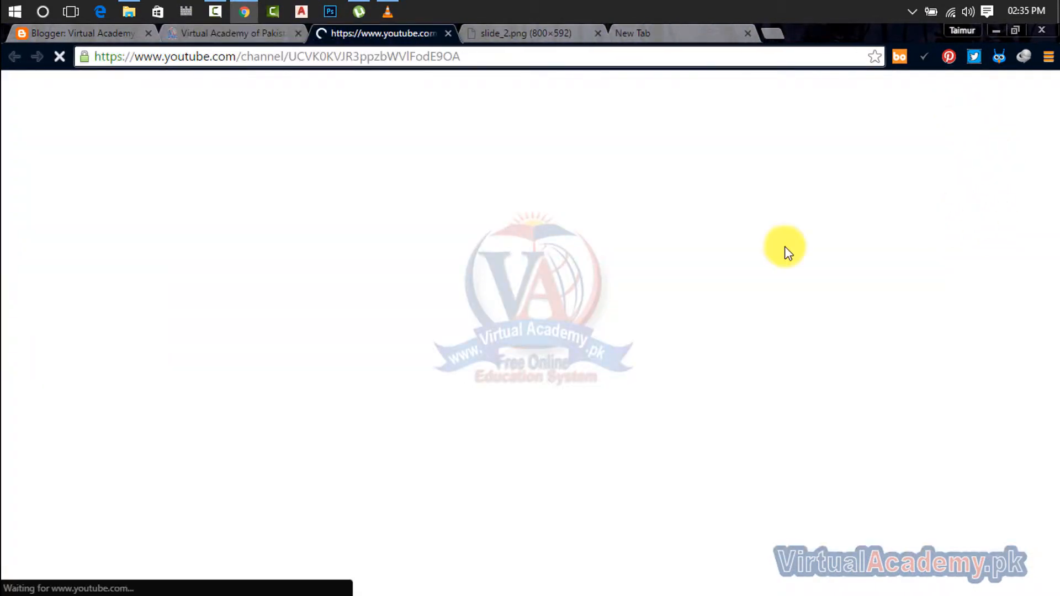
scroll(397, 479, "down", 5)
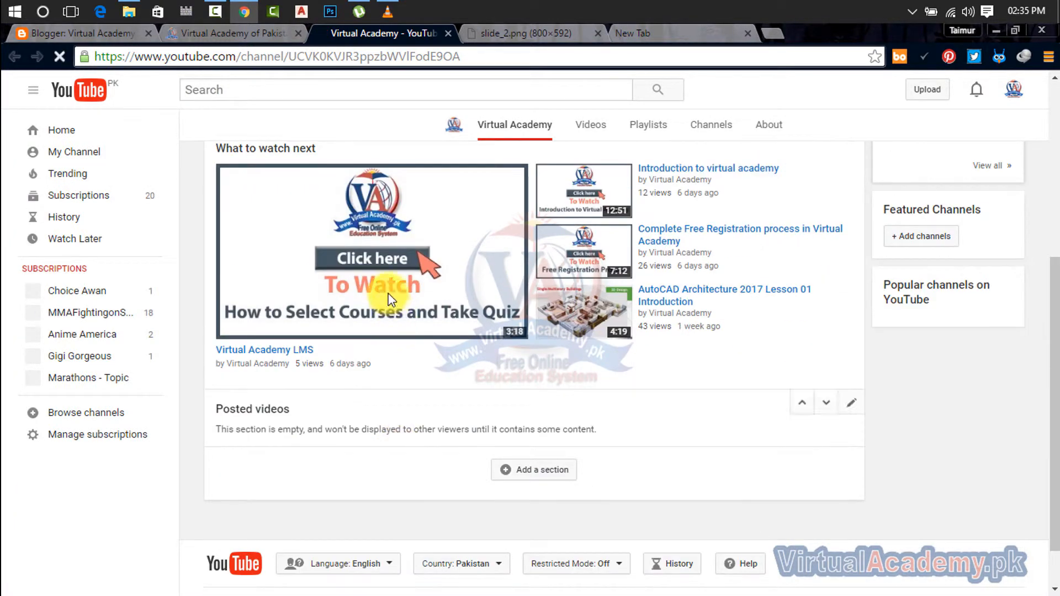
left_click(386, 289)
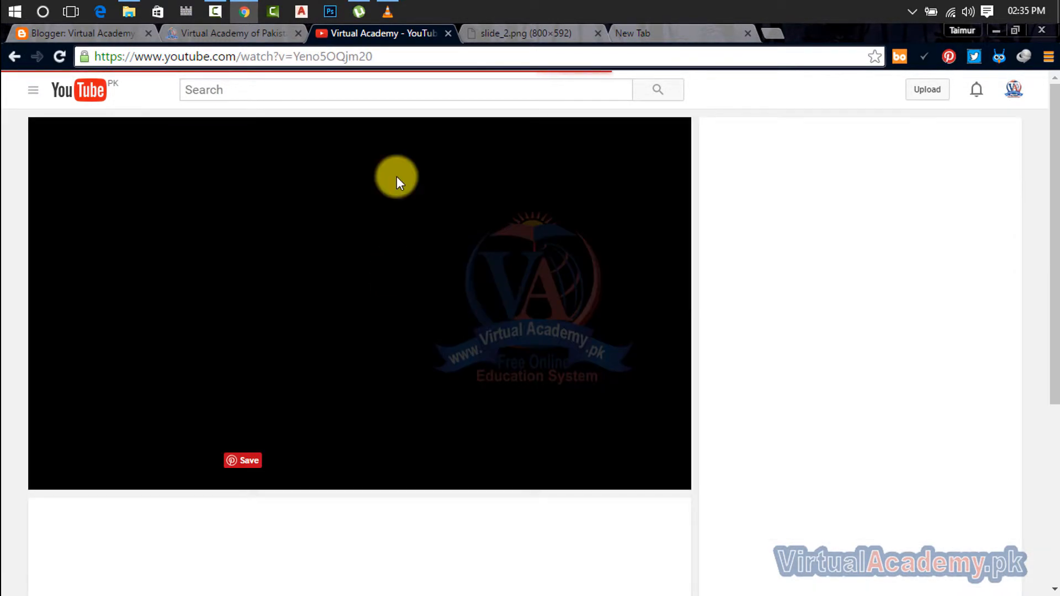
left_click(382, 62)
key("ctrl+c")
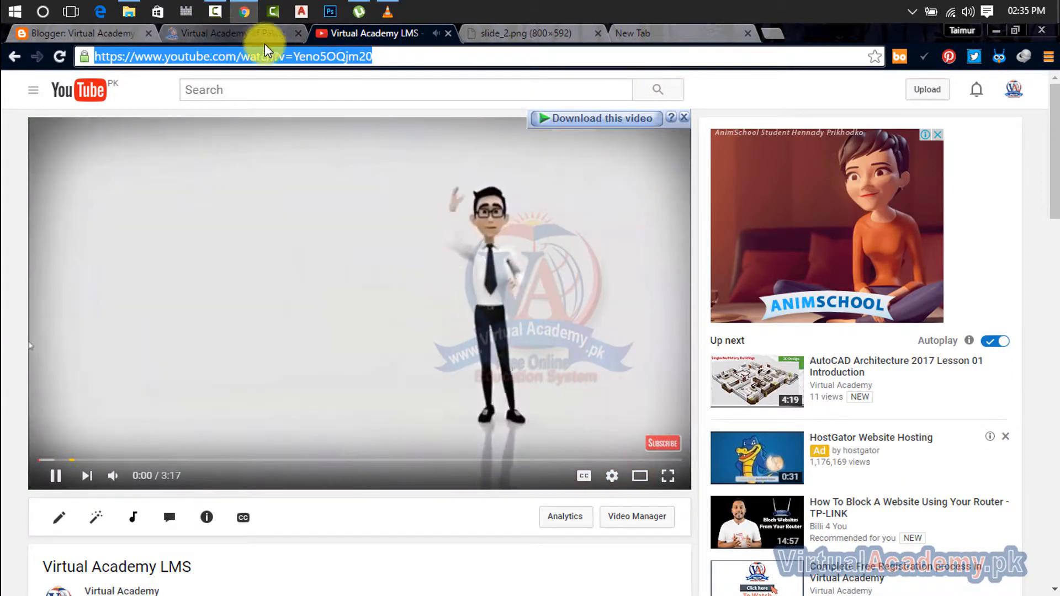
- Pause the YouTube video and close the slide_2.png and New Tab pages
left_click(54, 478)
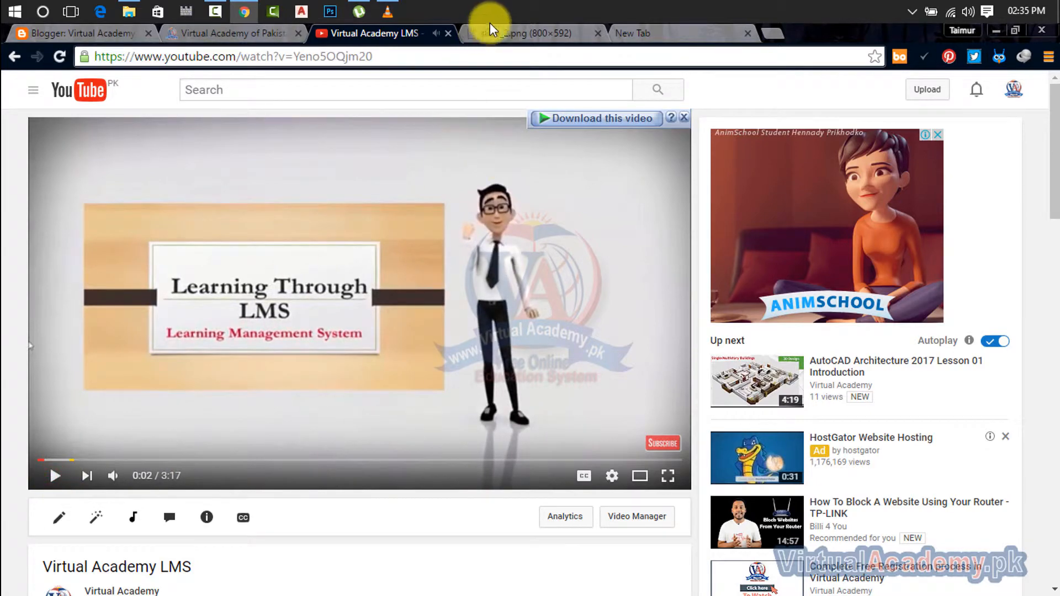
left_click(558, 38)
left_click(598, 33)
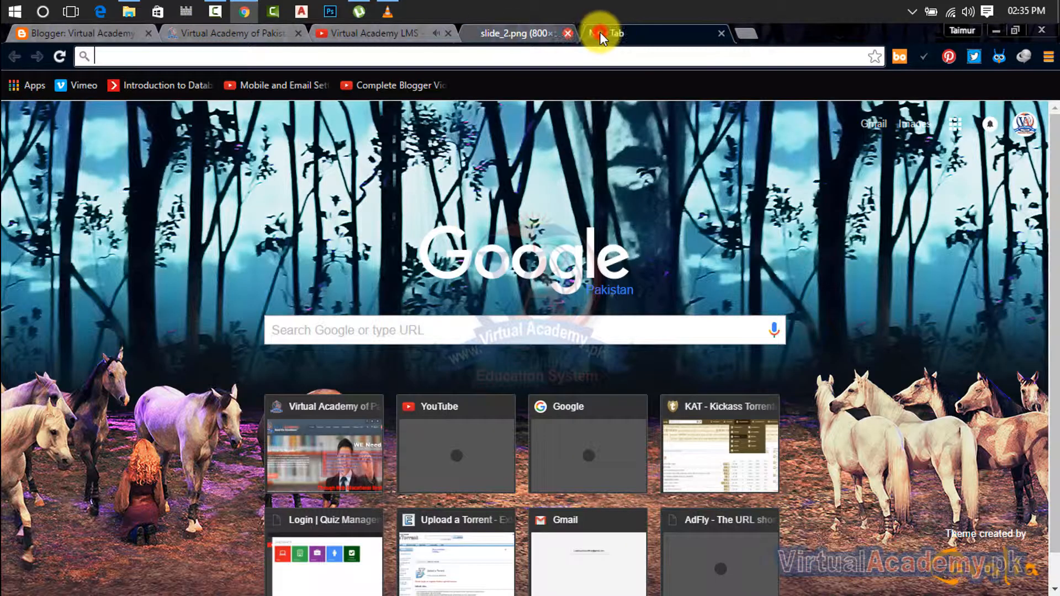
left_click(598, 33)
- Return to the Blogger post and search YouTube for the copied Virtual Academy LMS video address
left_click(257, 38)
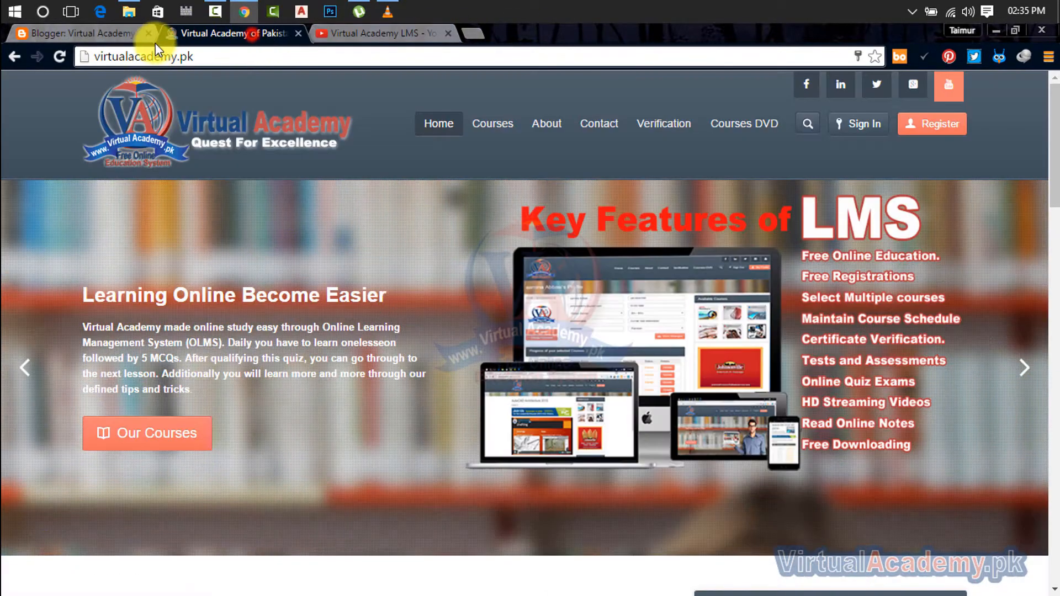
left_click(121, 31)
left_click(273, 188)
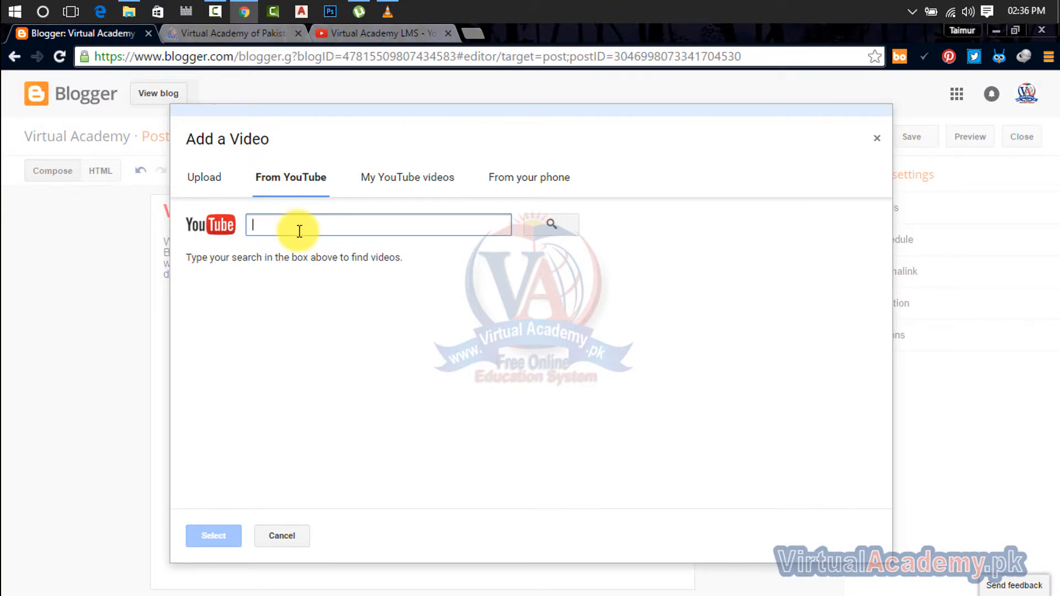
key("ctrl+v")
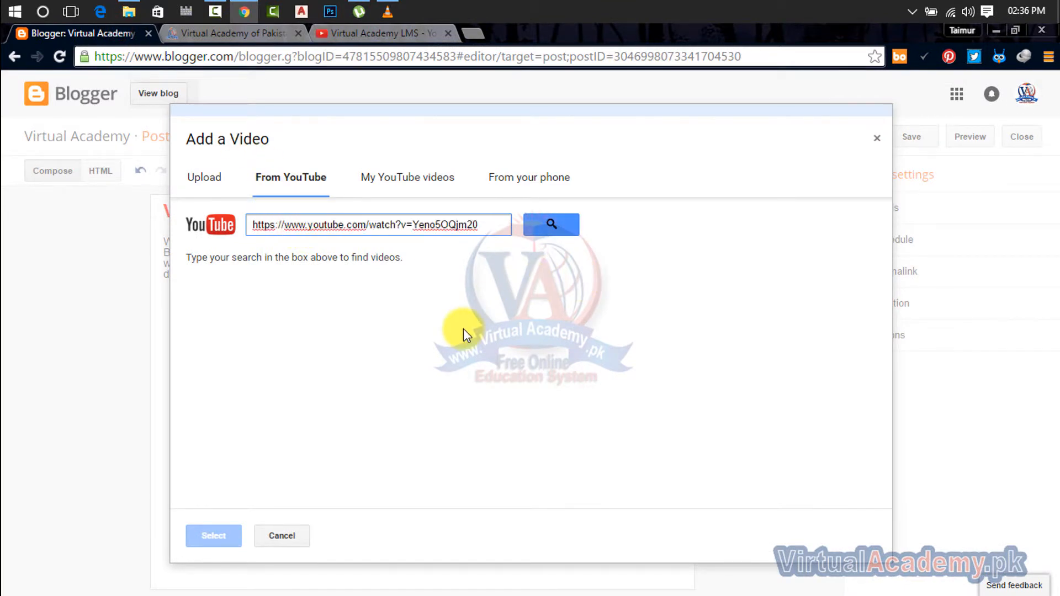
left_click(549, 226)
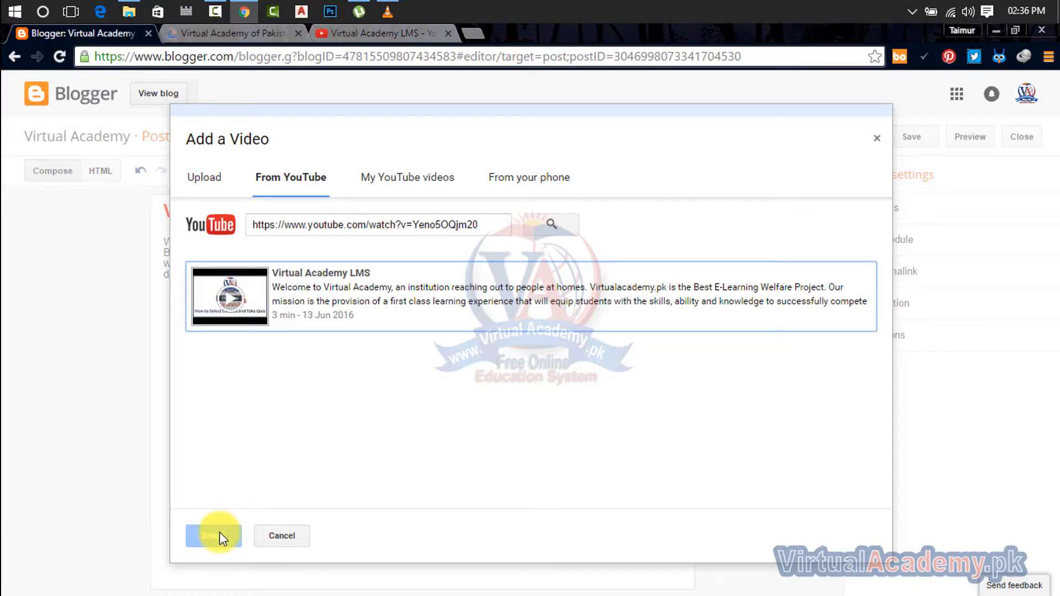
- Insert the "Introduction to virtual academy" video into the post from the account's own YouTube videos
left_click(412, 183)
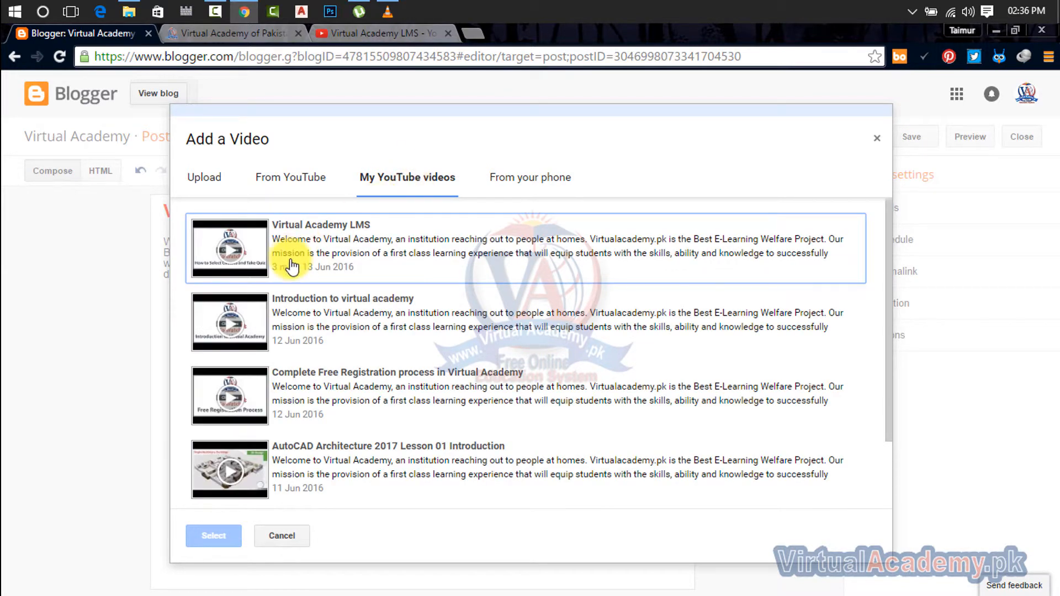
scroll(293, 268, "down", 2)
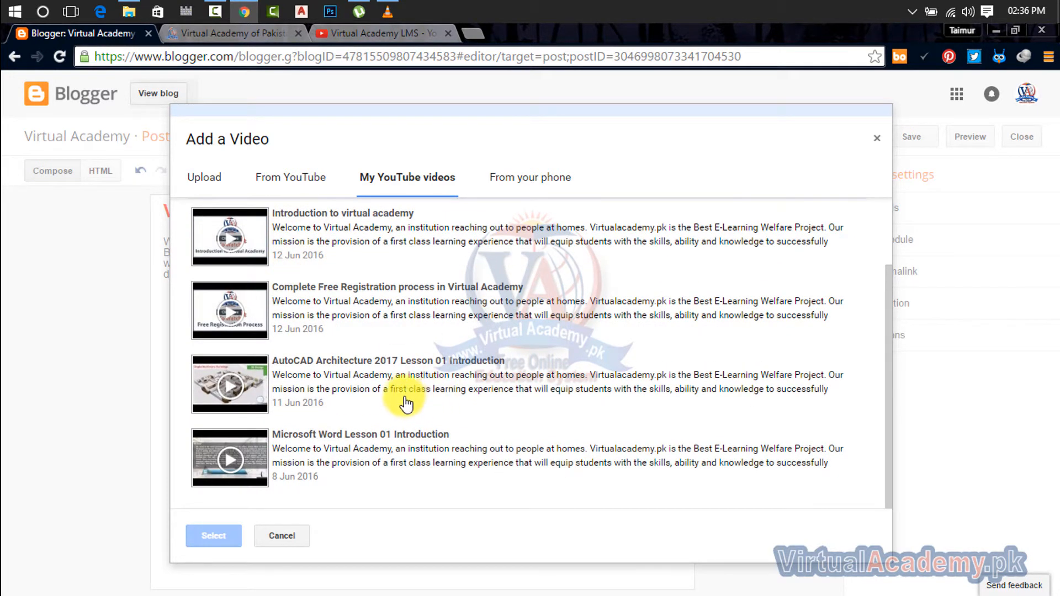
scroll(406, 404, "up", 2)
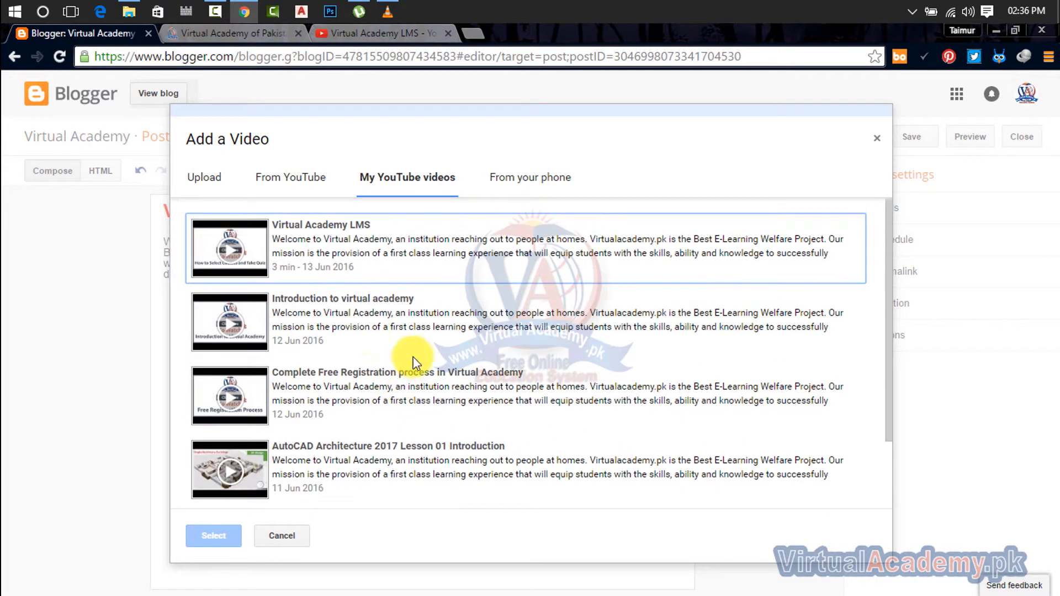
left_click(249, 325)
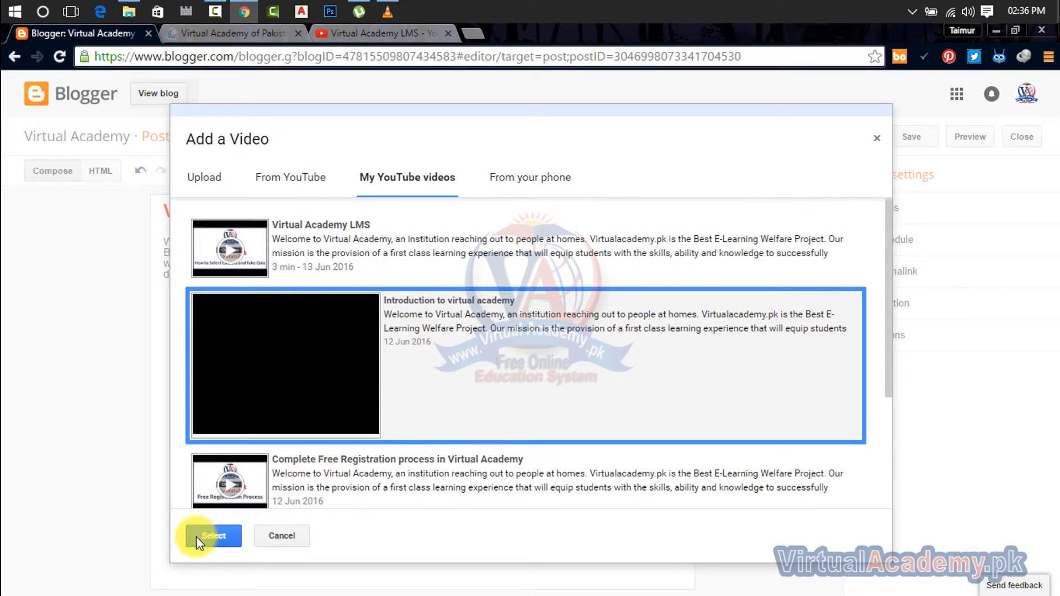
left_click(518, 181)
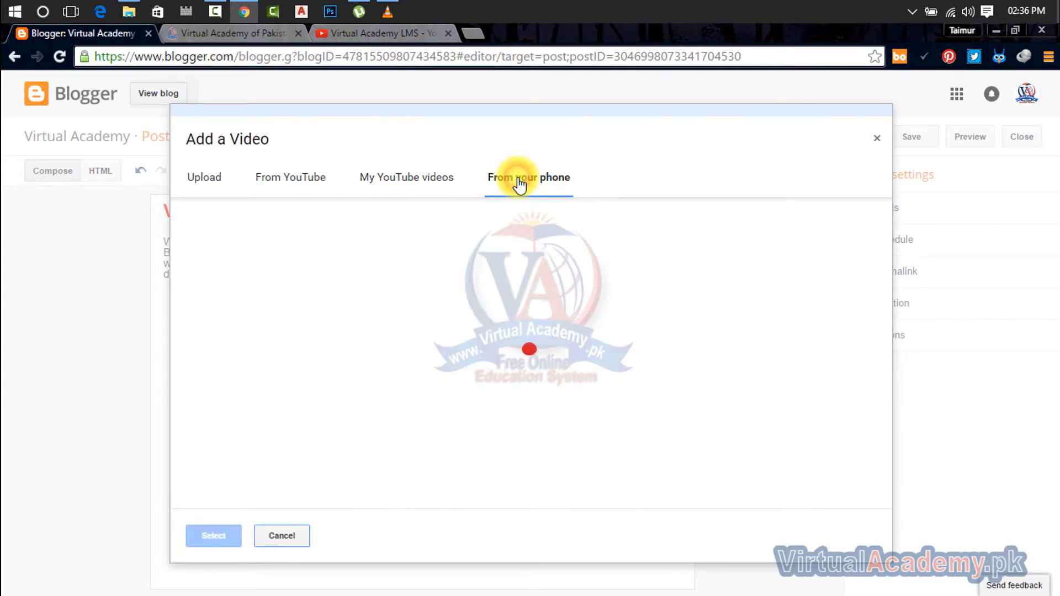
left_click(441, 183)
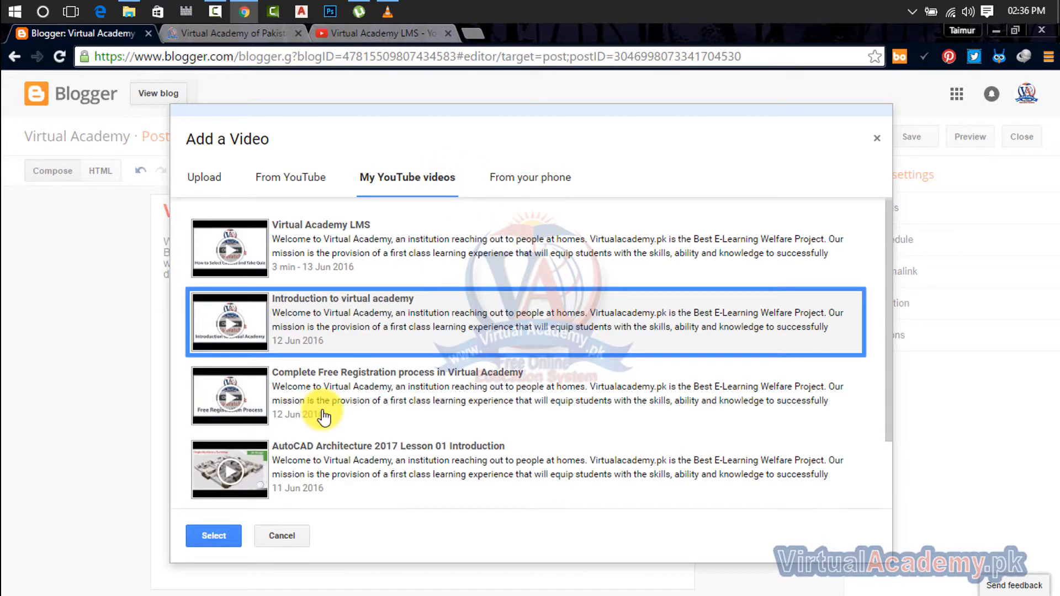
left_click(211, 539)
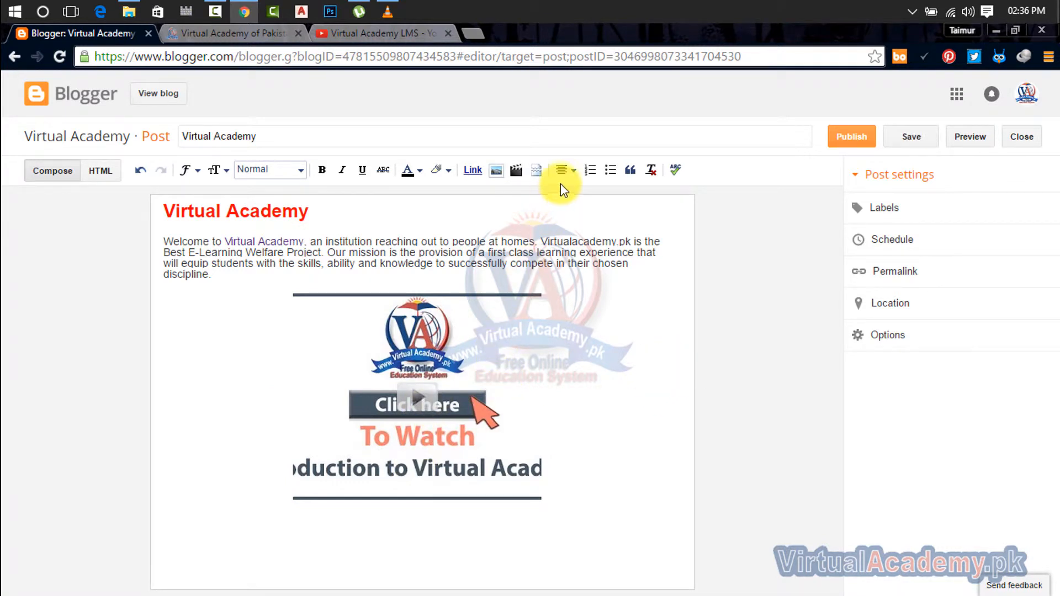
- Insert a jump break between the welcome paragraph and the video, and undo it
left_click(536, 171)
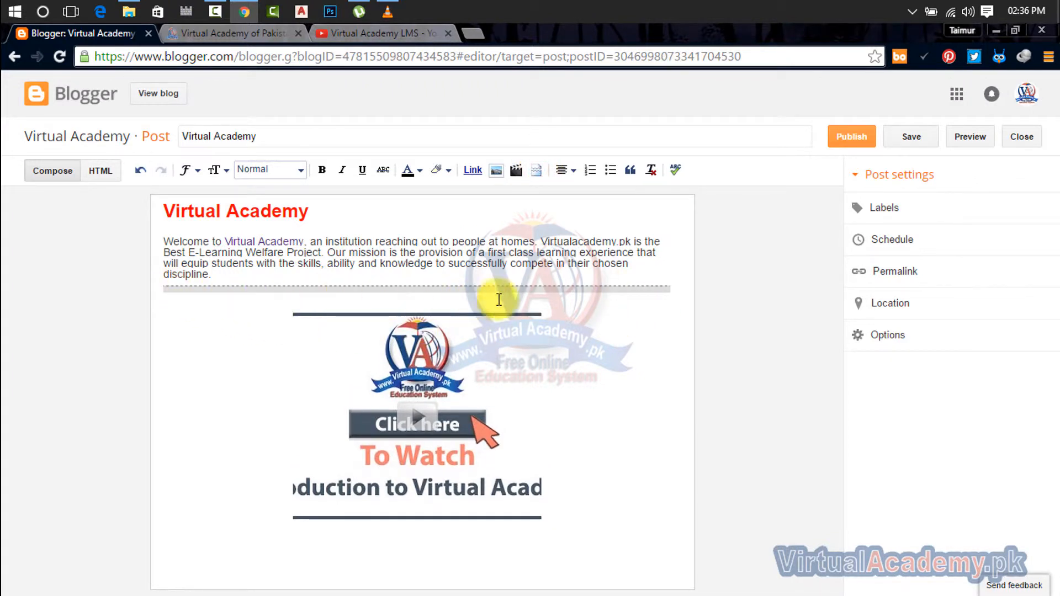
left_click(666, 330)
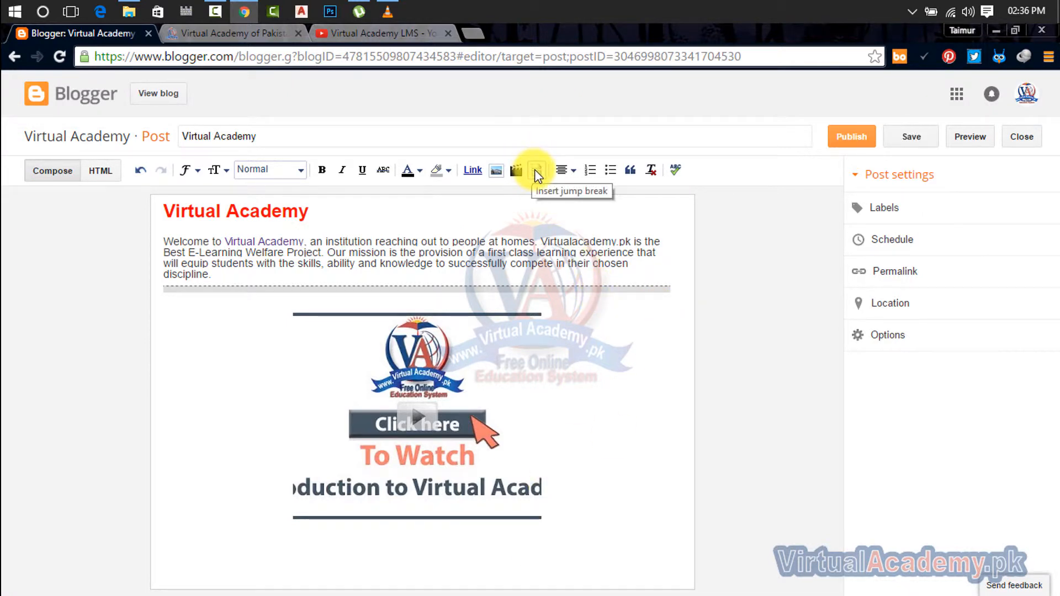
key("ctrl+z")
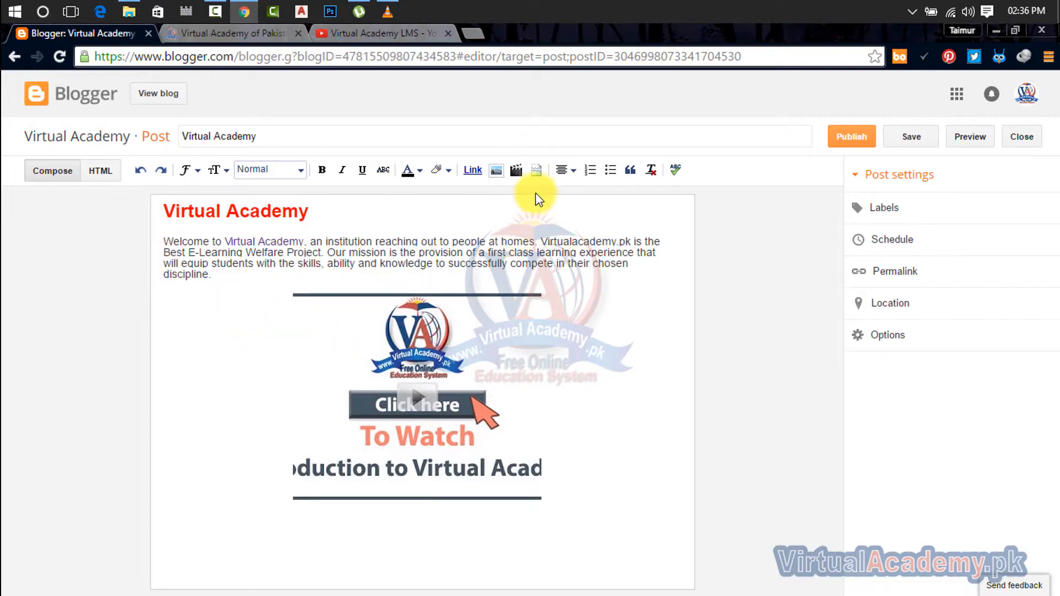
- Try centre and right alignment on the welcome paragraph, and set it back to left alignment
left_click(571, 172)
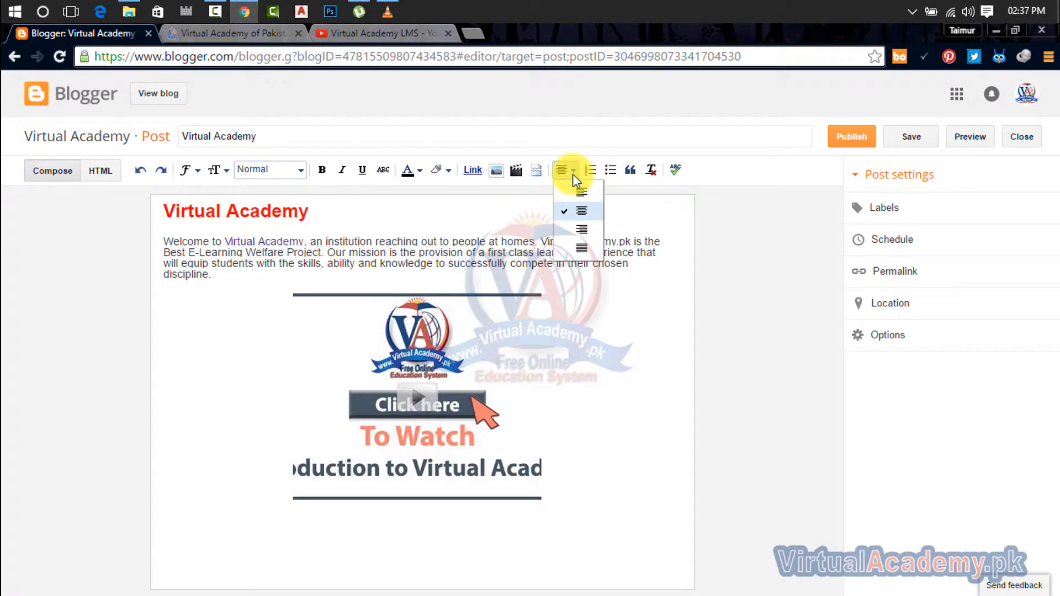
left_click_drag(220, 279, 158, 245)
left_click_drag(215, 275, 162, 241)
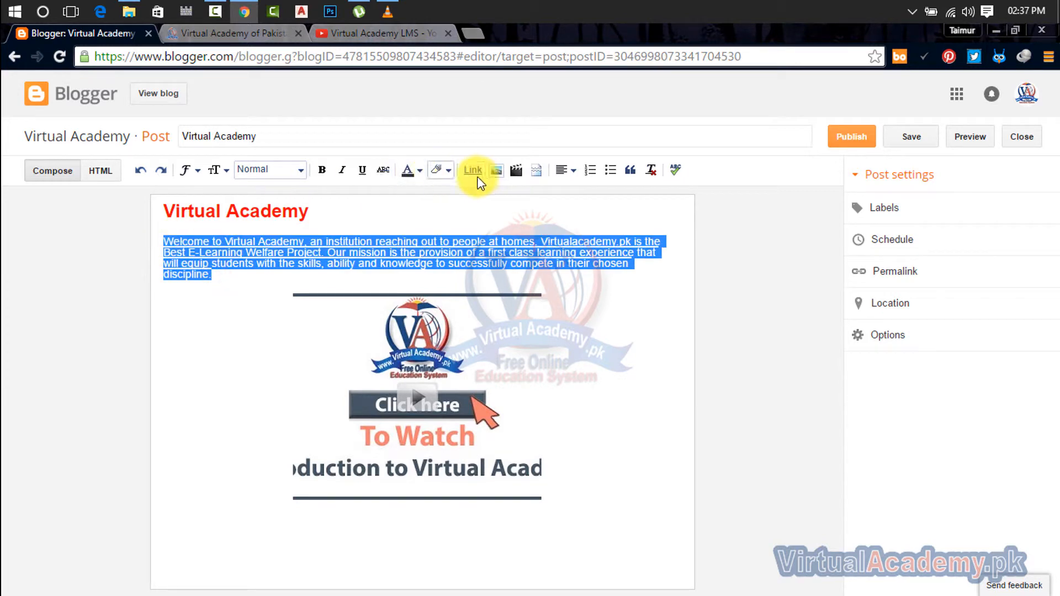
left_click(578, 174)
left_click(576, 174)
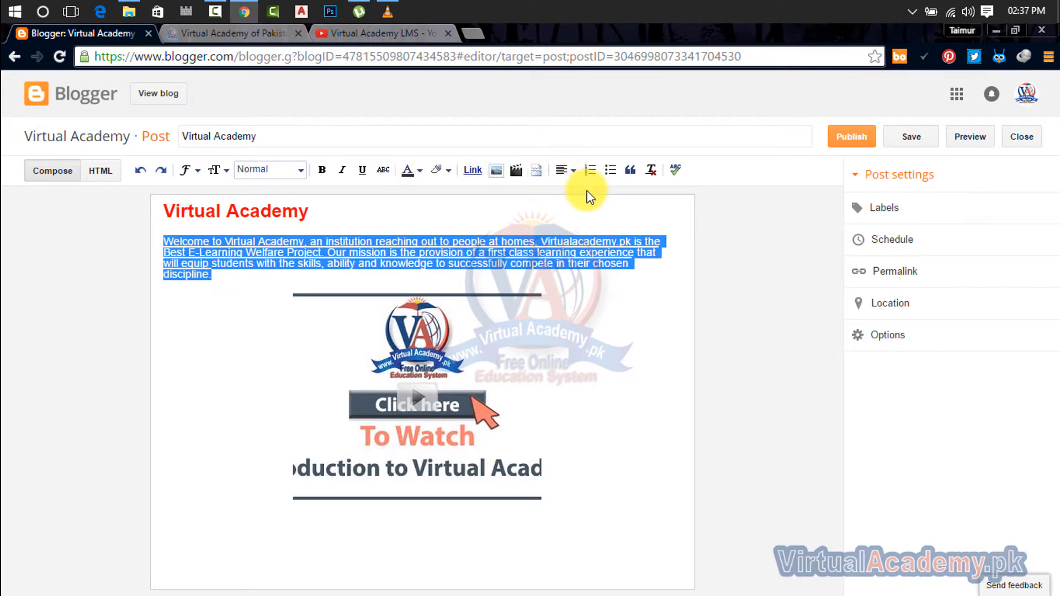
left_click(574, 175)
left_click(579, 211)
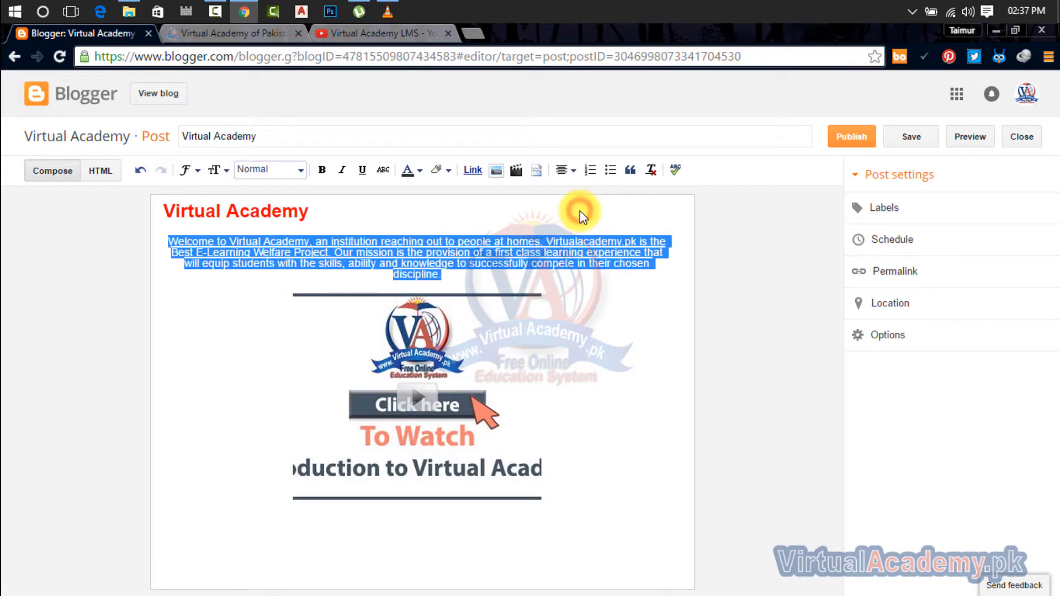
left_click(577, 175)
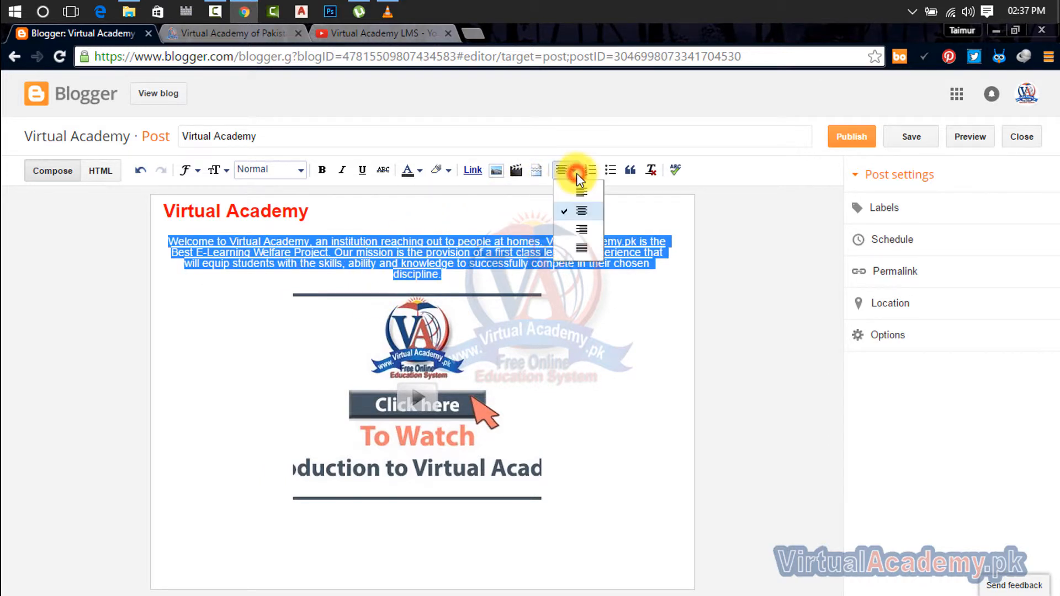
left_click(578, 228)
left_click(571, 174)
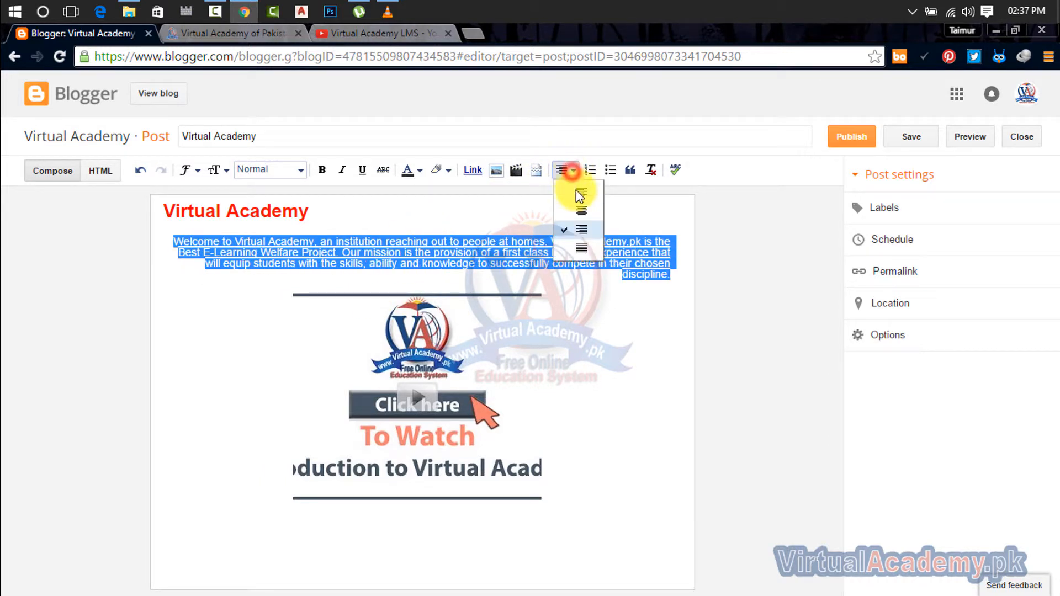
left_click(577, 192)
- Try centre and right alignment on the red "Virtual Academy" heading, and finish with it justified
left_click(323, 213)
left_click_drag(323, 213, 146, 216)
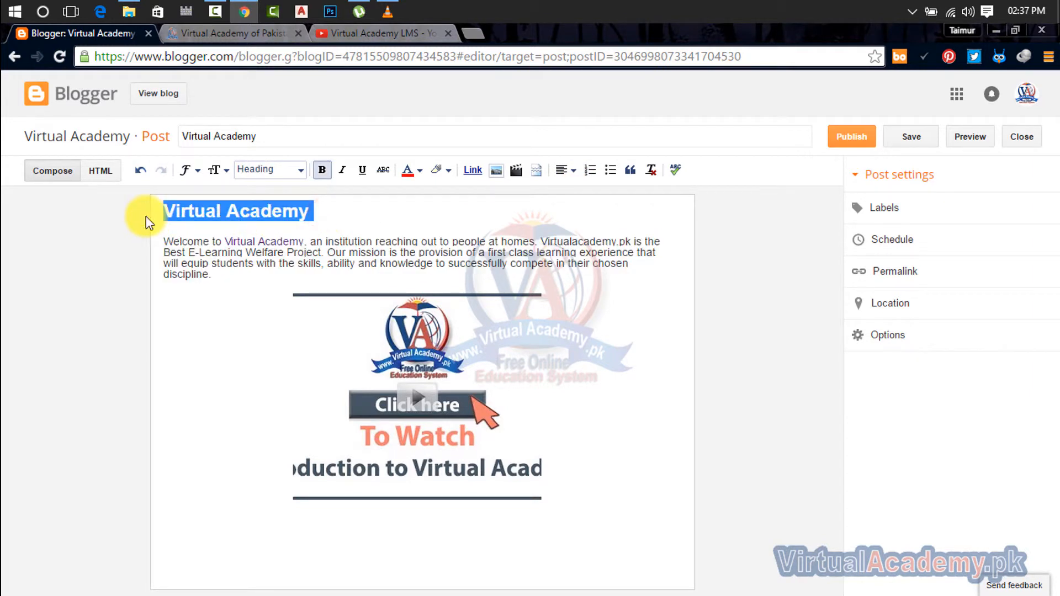
left_click(573, 171)
left_click(583, 211)
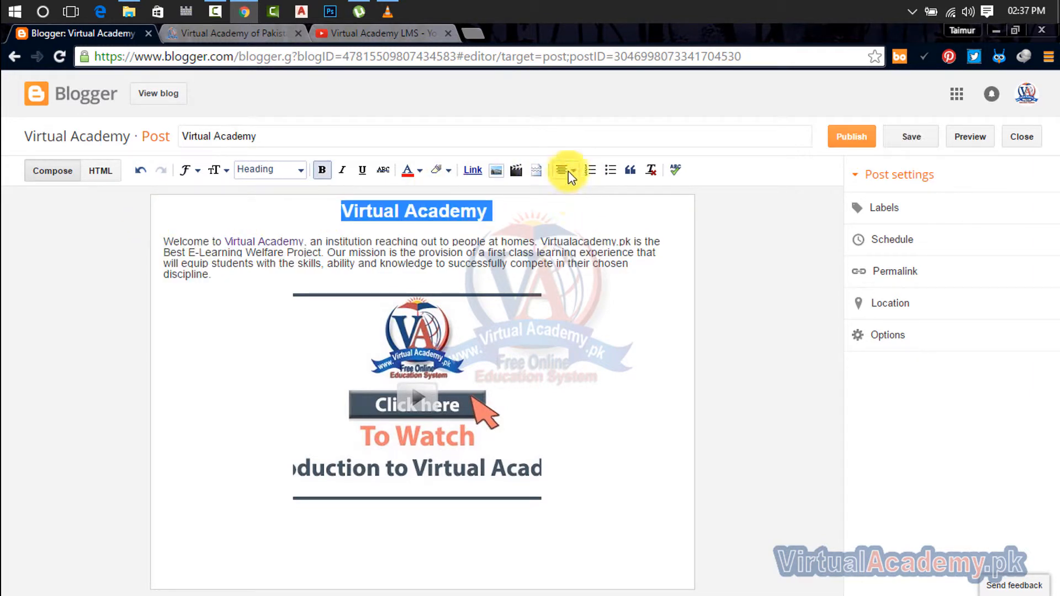
left_click(572, 172)
left_click(577, 229)
left_click(572, 172)
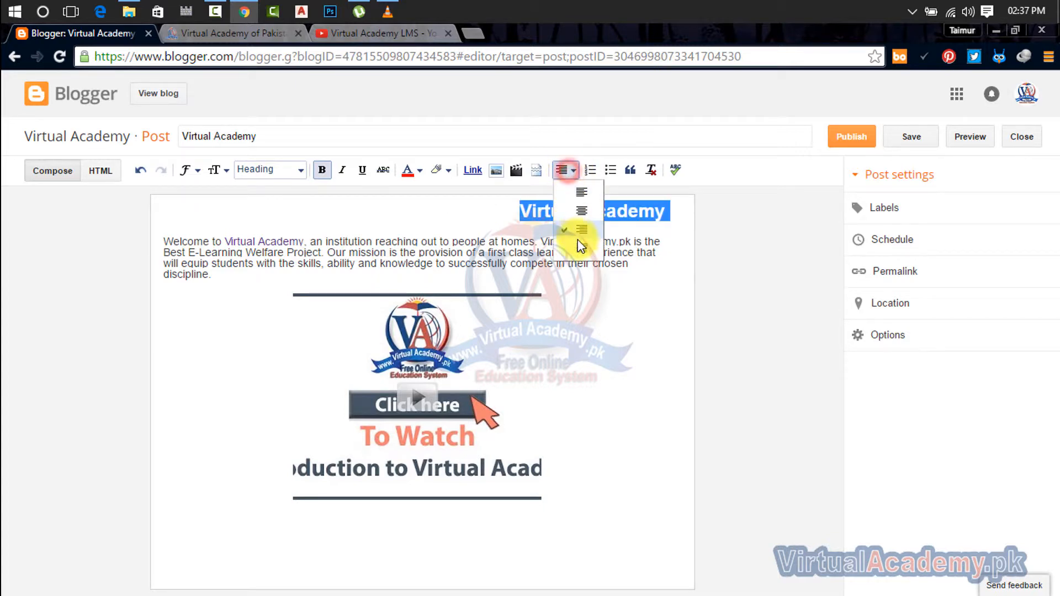
left_click(574, 193)
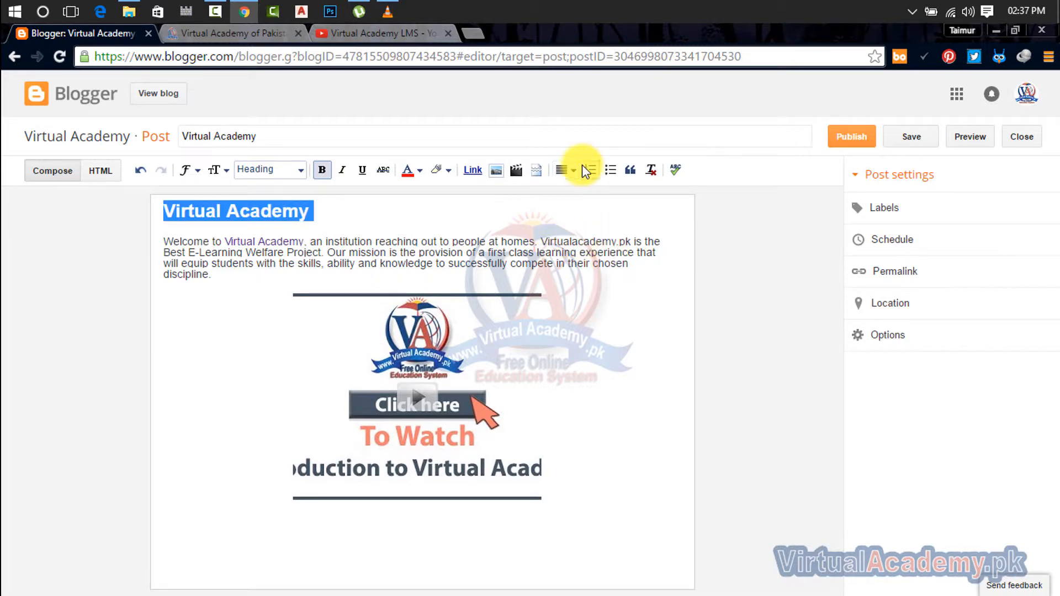
- Add the lines "we provide", "autocad", "webdesigning" and "computer pro" below the welcome paragraph
left_click(254, 282)
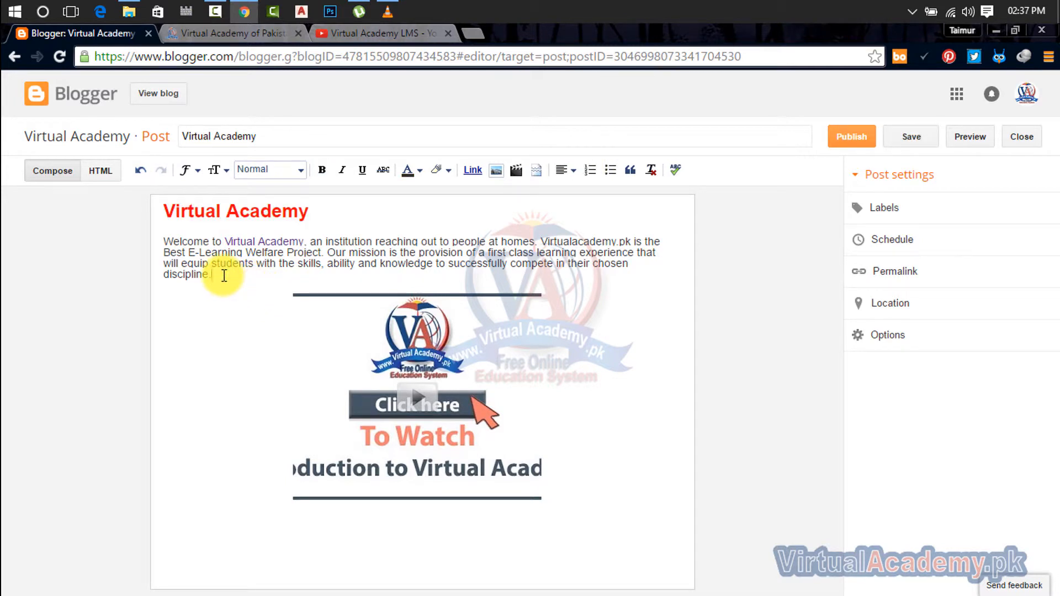
key("Return")
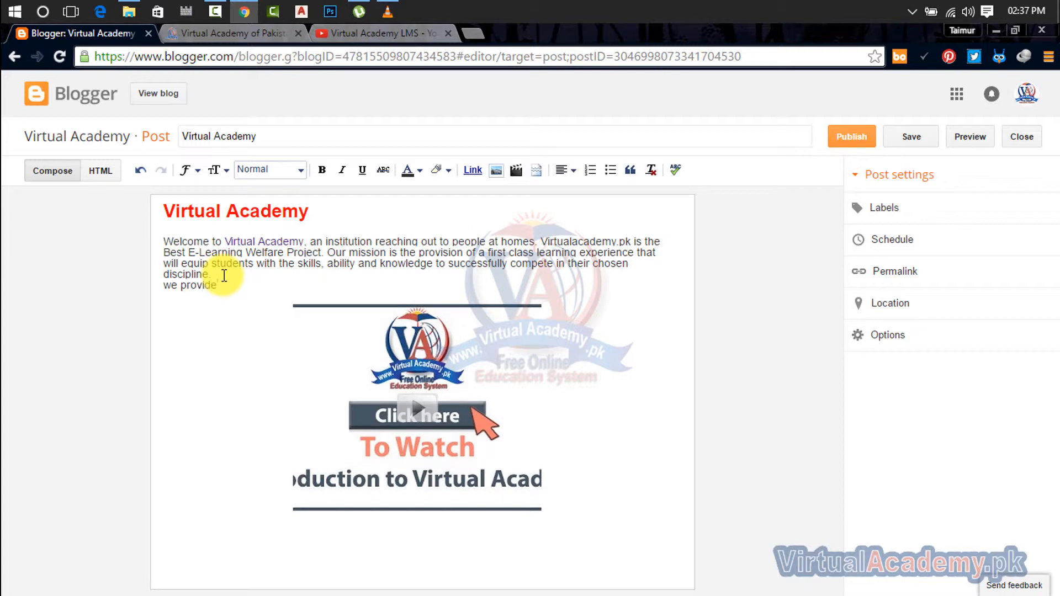
type("we provide")
key("Return")
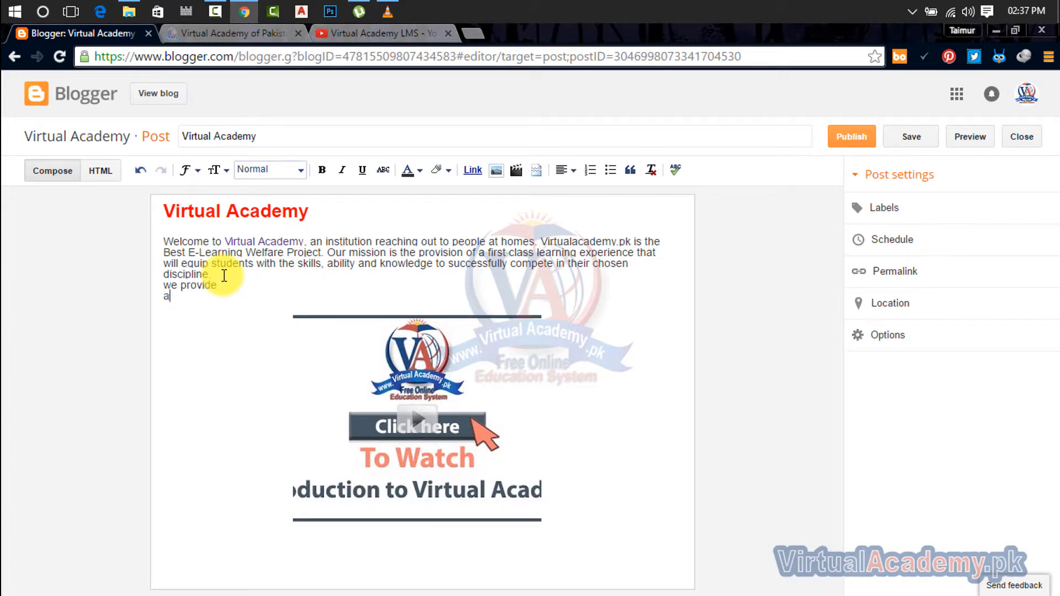
type("autocad")
key("Return")
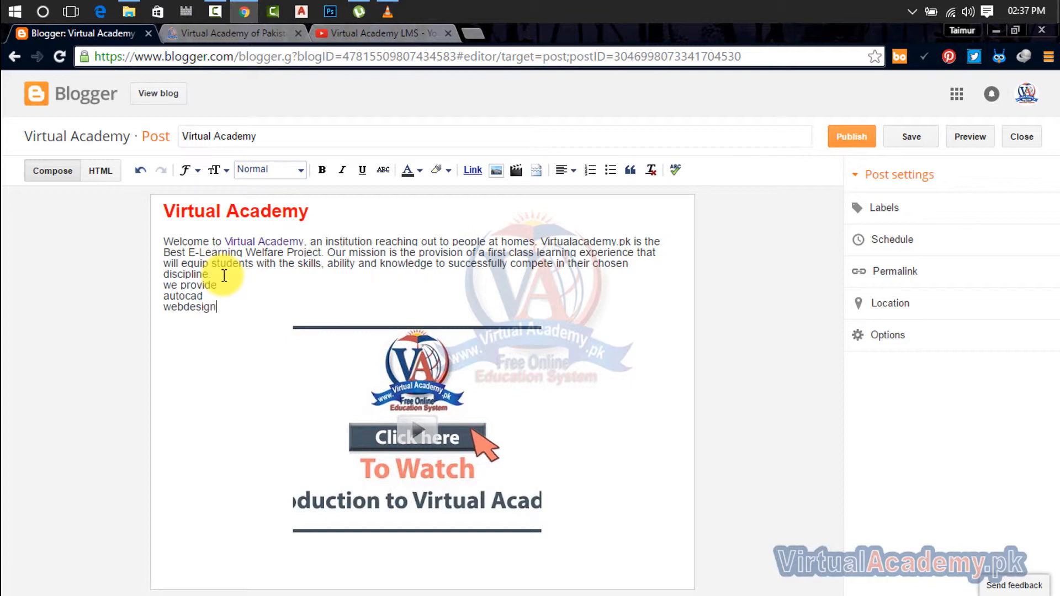
type("webdesigning")
key("Return")
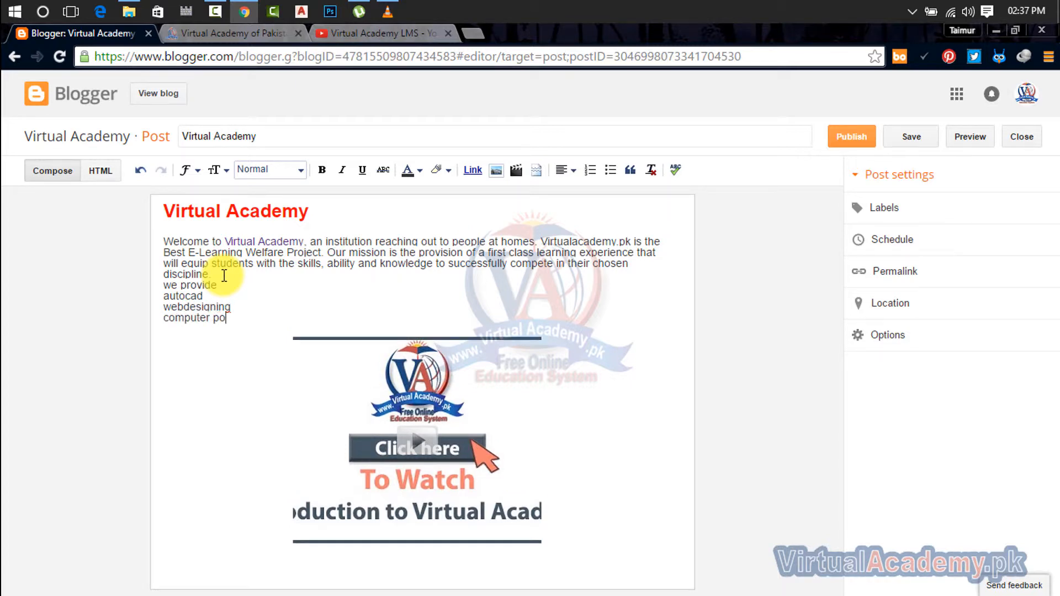
type("computer pro")
key("Return")
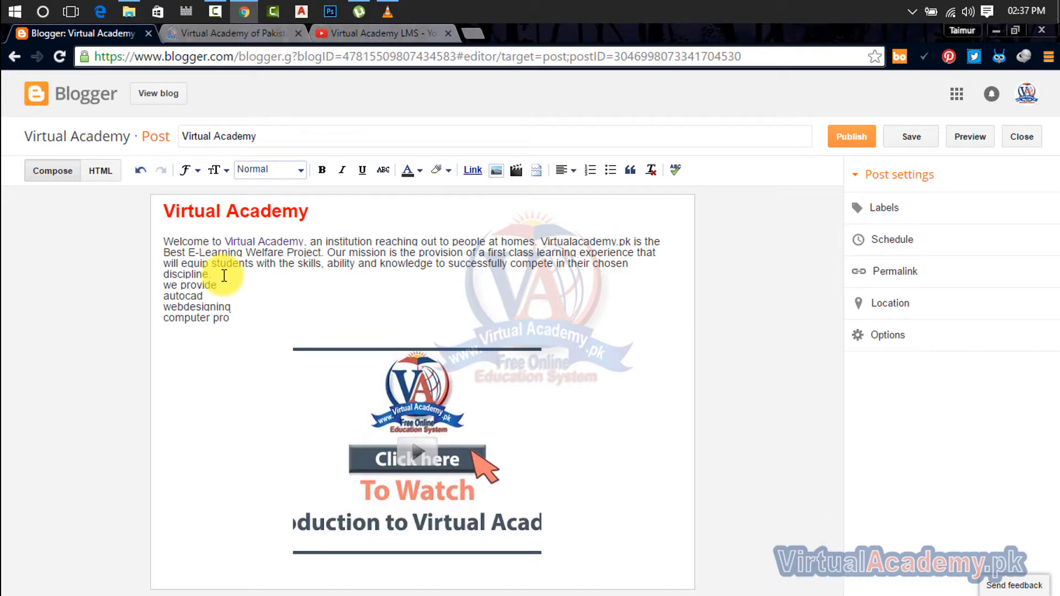
- Format the autocad, webdesigning and computer pro lines as a bulleted list
left_click_drag(229, 330, 162, 294)
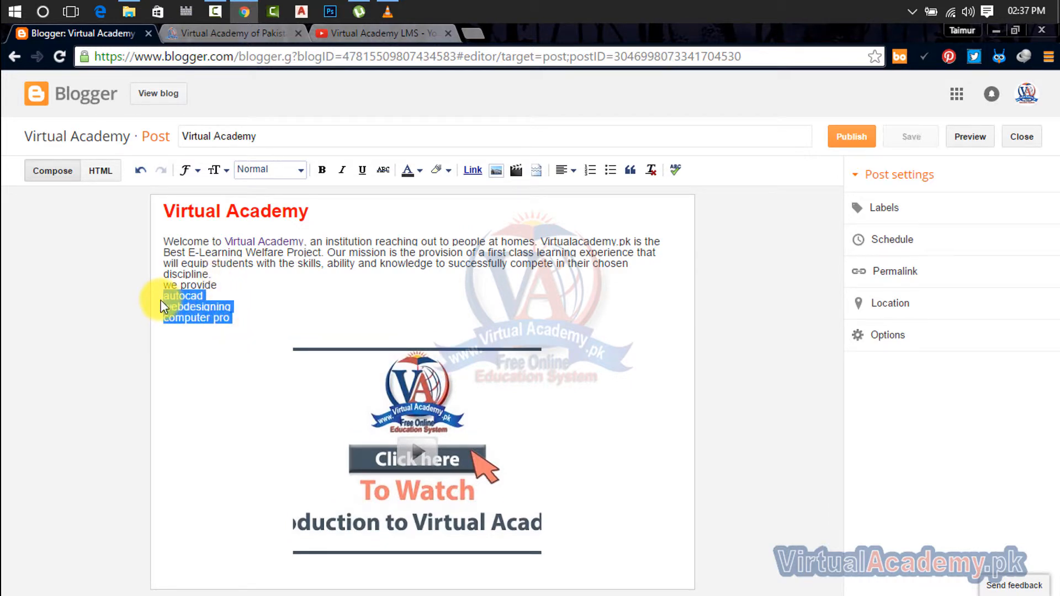
left_click(591, 170)
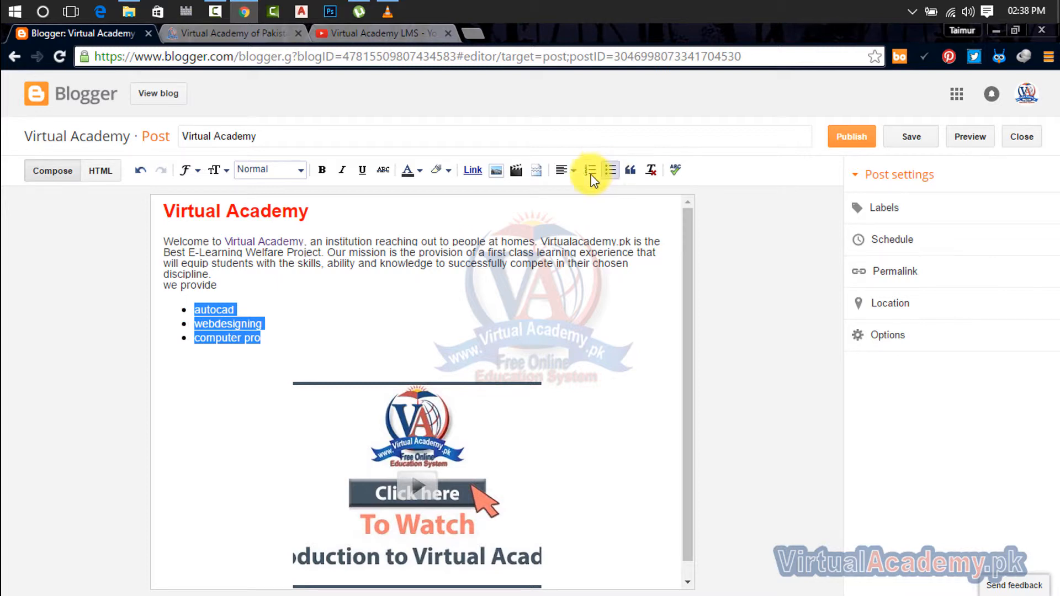
left_click_drag(270, 340, 218, 322)
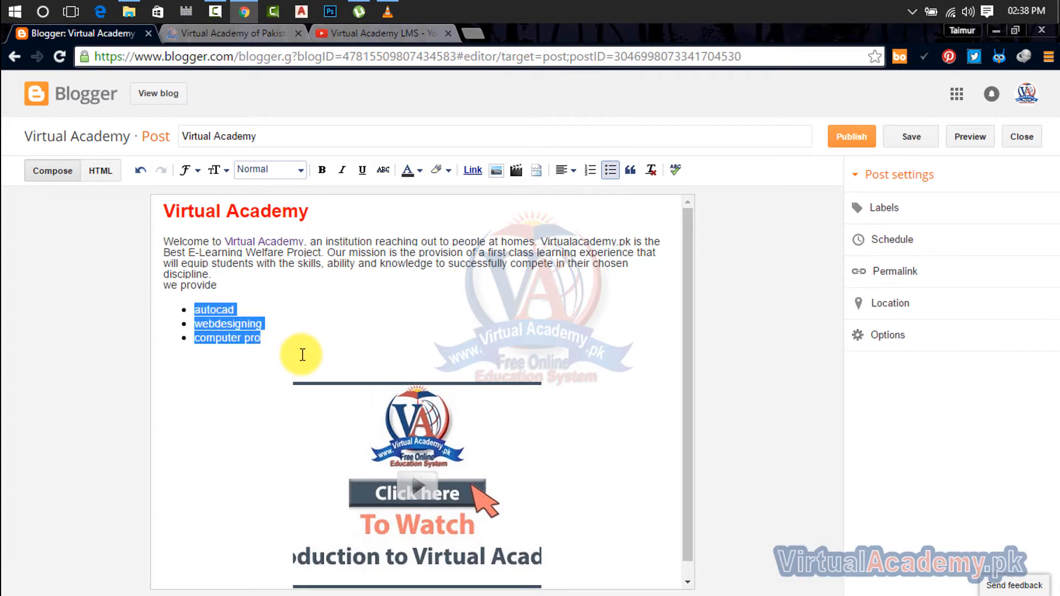
- Undo the list formatting and remove all the lines added between the welcome paragraph and the video
key("ctrl+z")
key("ctrl+z")
key("ctrl+z")
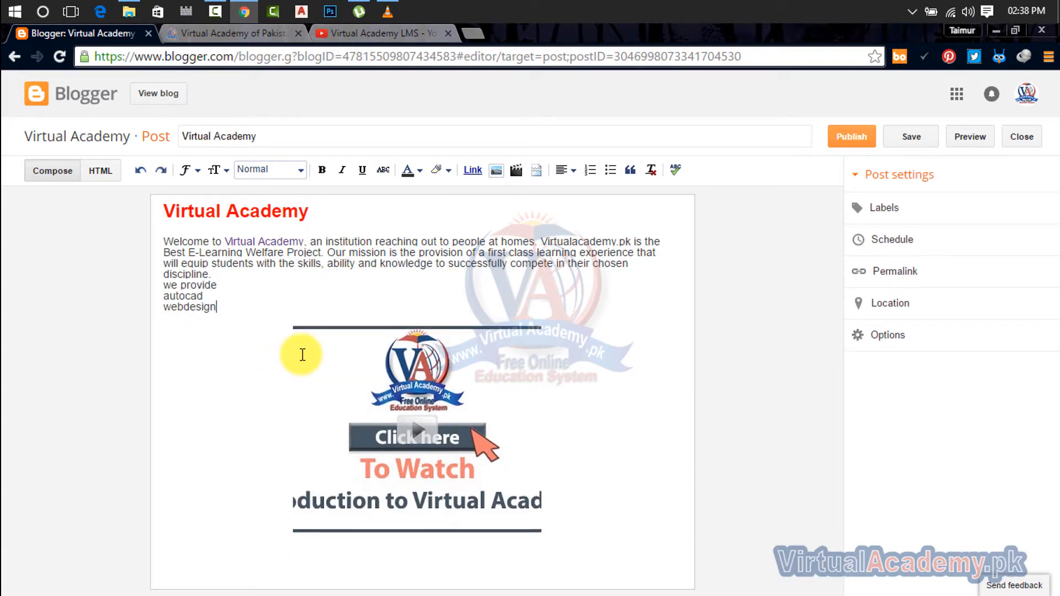
key("BackSpace")
key("BackSpace")
key("BackSpace")
key("BackSpace")
key("BackSpace")
key("BackSpace")
key("BackSpace")
key("BackSpace")
key("BackSpace")
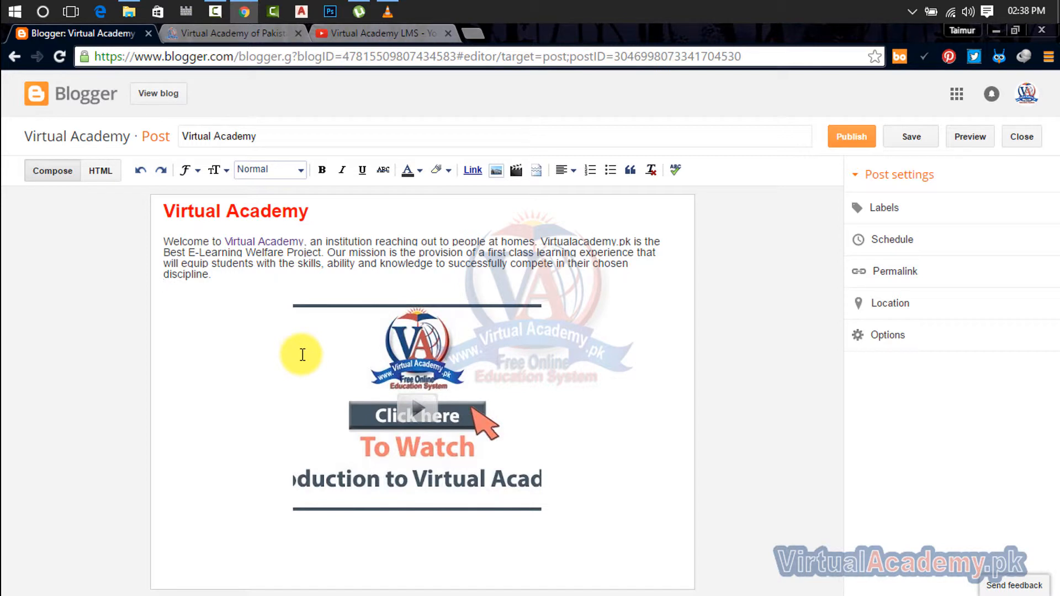
key("ctrl+z")
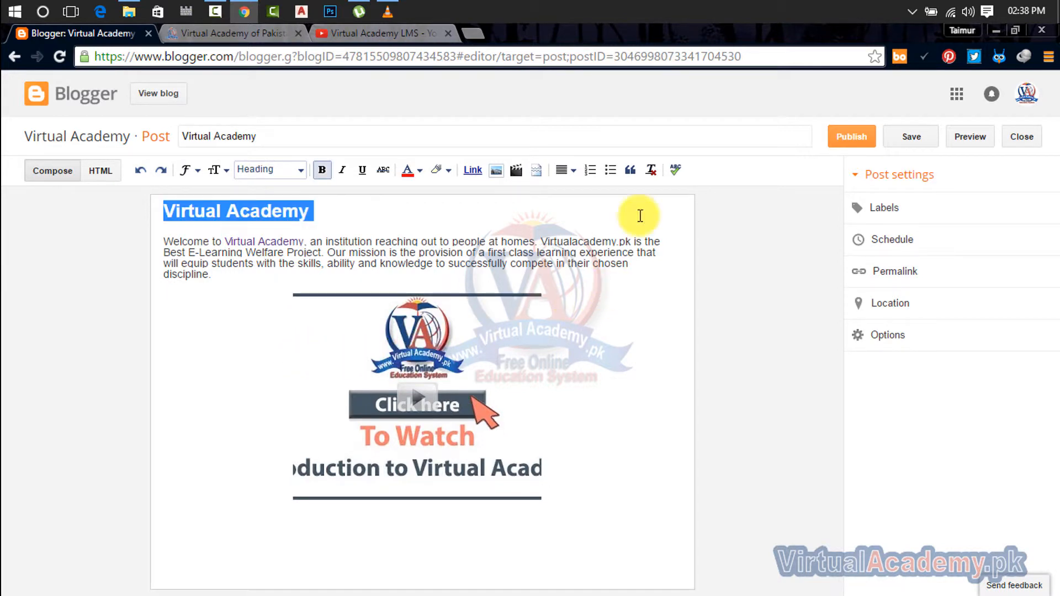
- Apply quote formatting to the "Virtual Academy" heading in the post body, and undo it
left_click(632, 170)
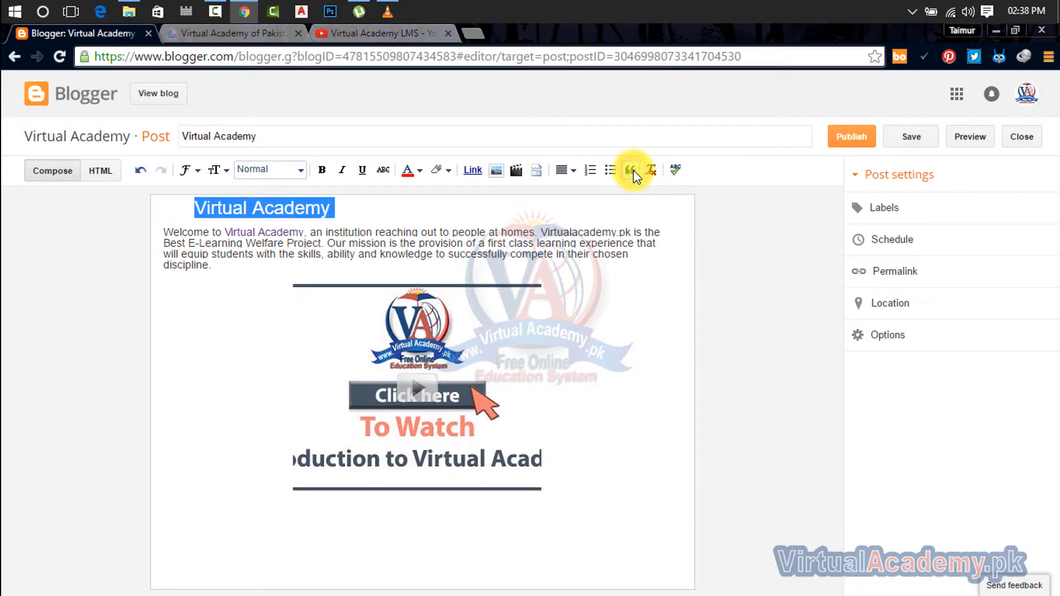
left_click(325, 214)
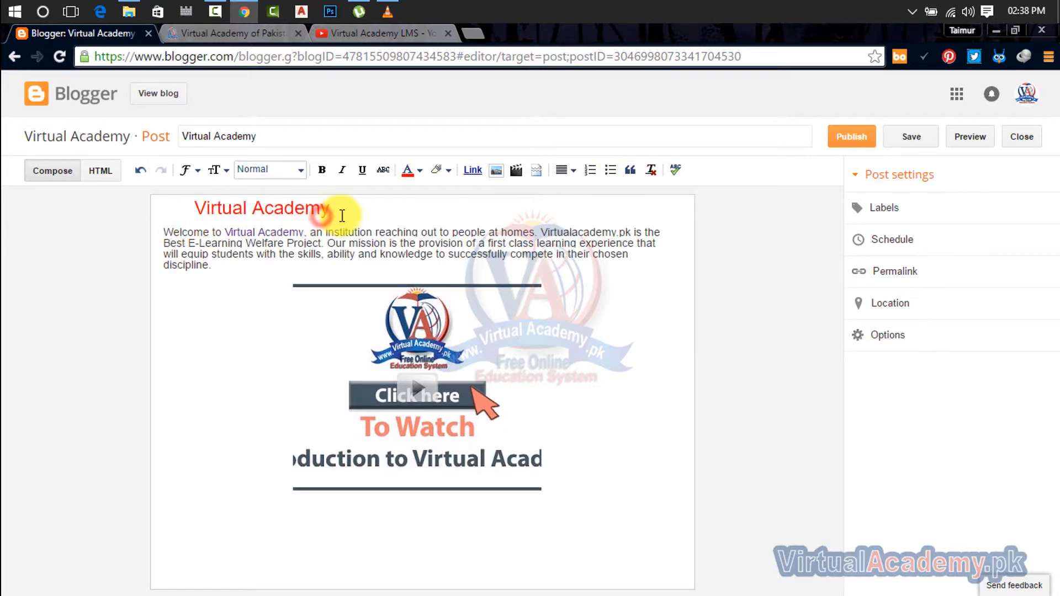
left_click(368, 204)
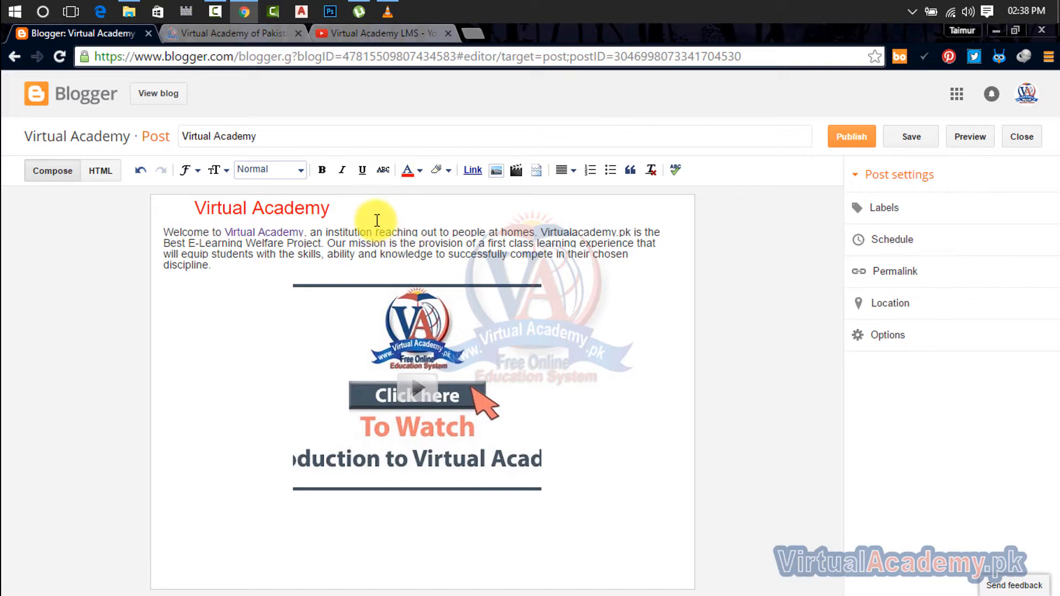
key("ctrl+z")
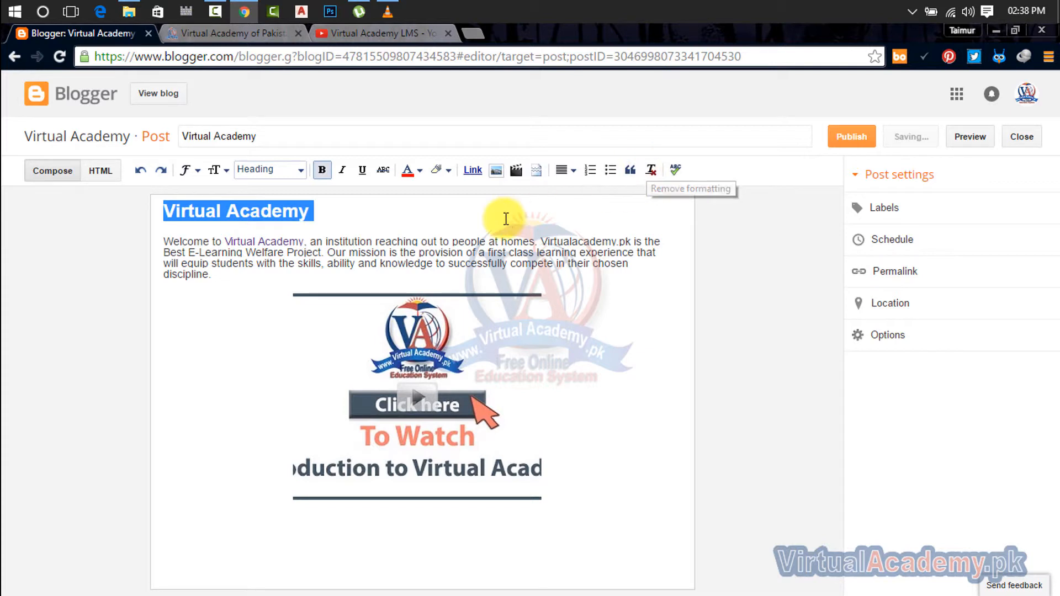
- Check the post's spelling and replace "Virtualacademy" in the welcome paragraph with the suggestion "Virtual academy"
left_click(307, 214)
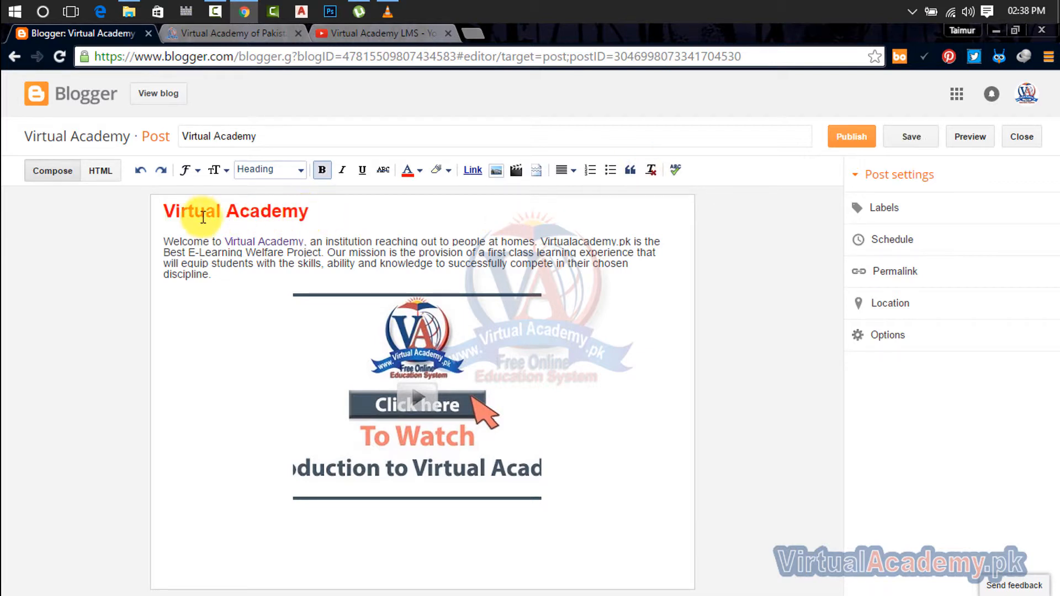
left_click(674, 172)
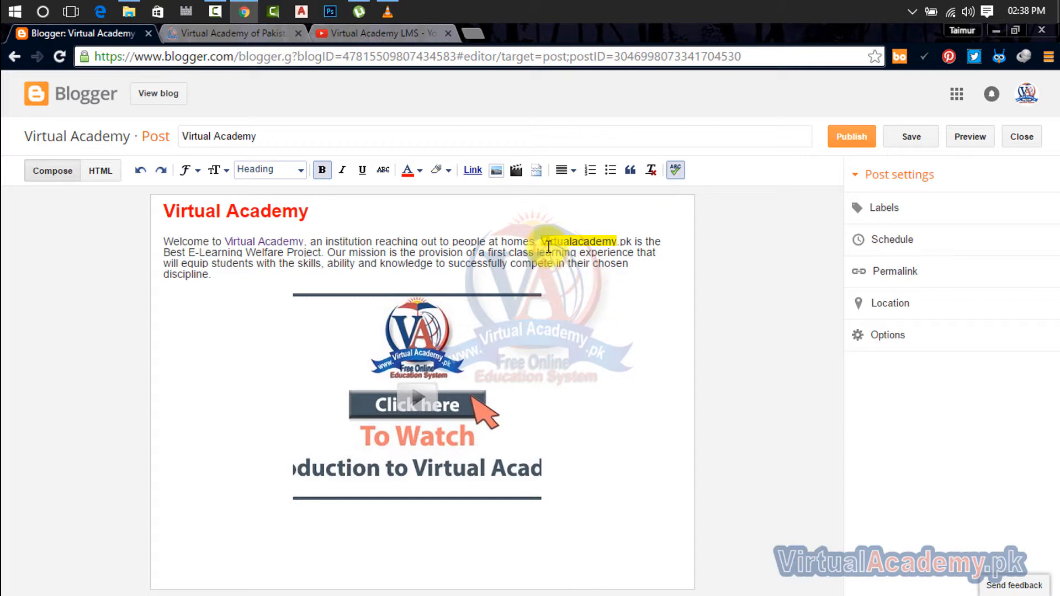
left_click(572, 244)
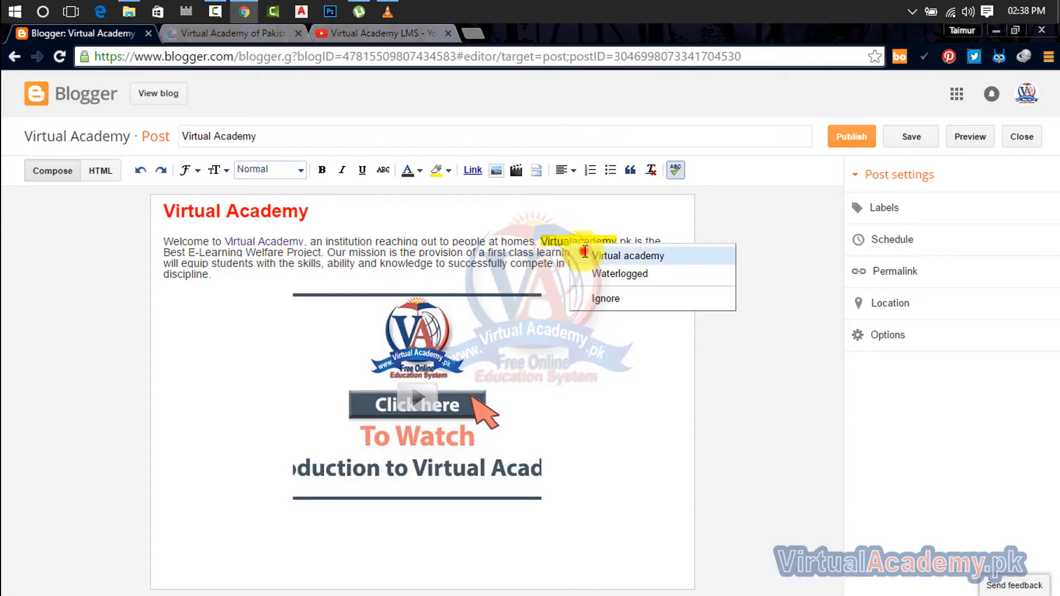
left_click(586, 255)
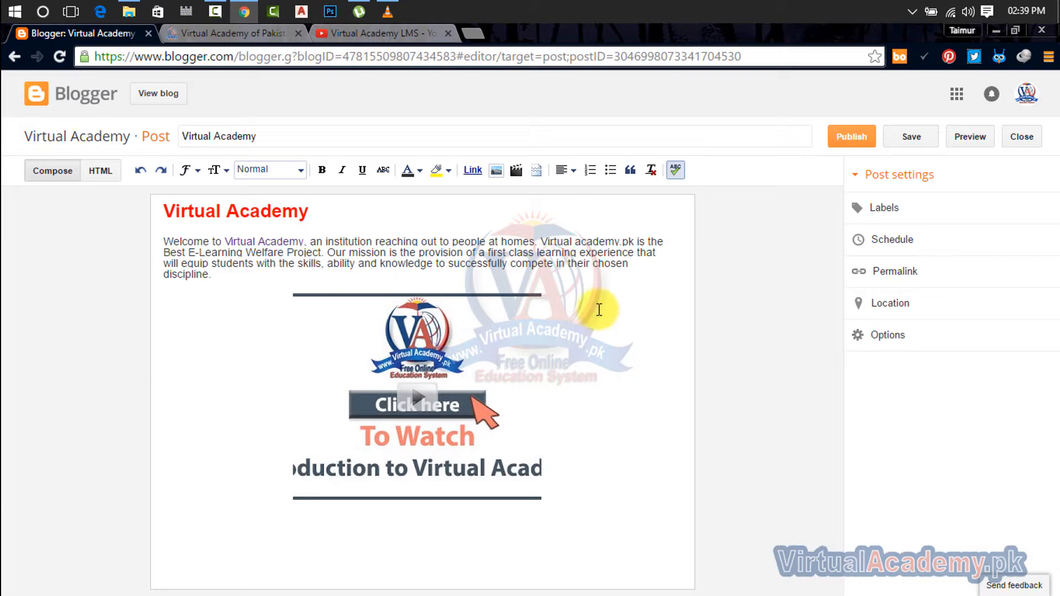
- Publish the "Virtual Academy" post
left_click(850, 139)
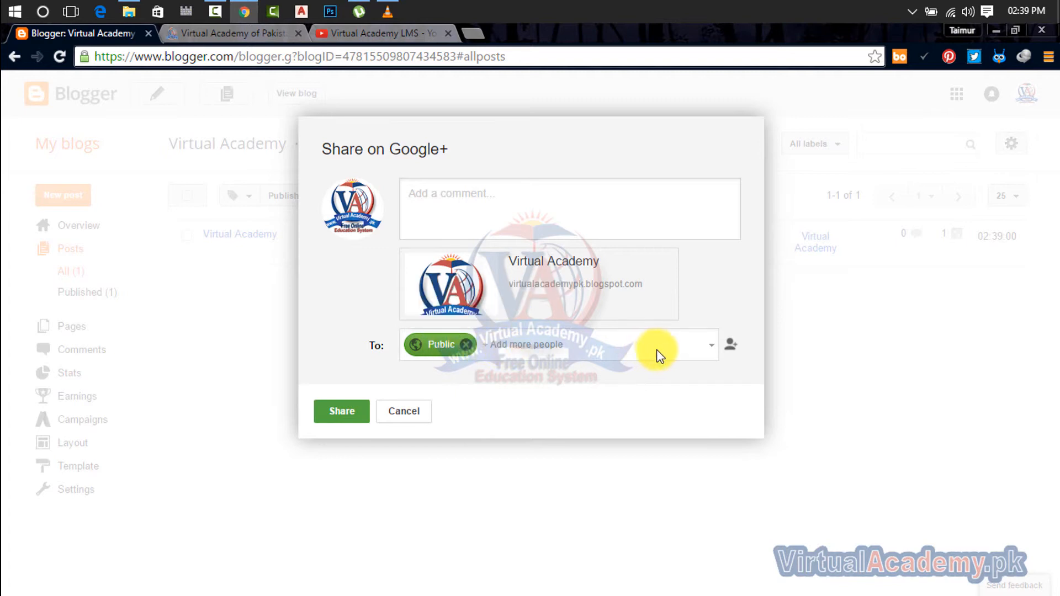
- Add the Friends circle to the Google+ share audience, remove it again, and cancel sharing the post
left_click(713, 346)
left_click(712, 346)
left_click(585, 345)
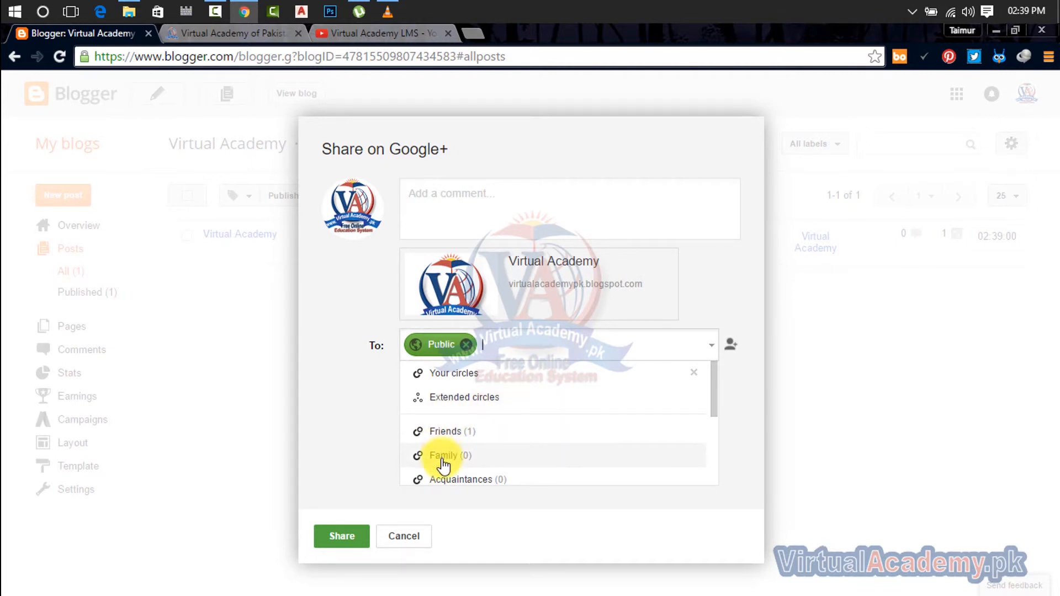
left_click(457, 428)
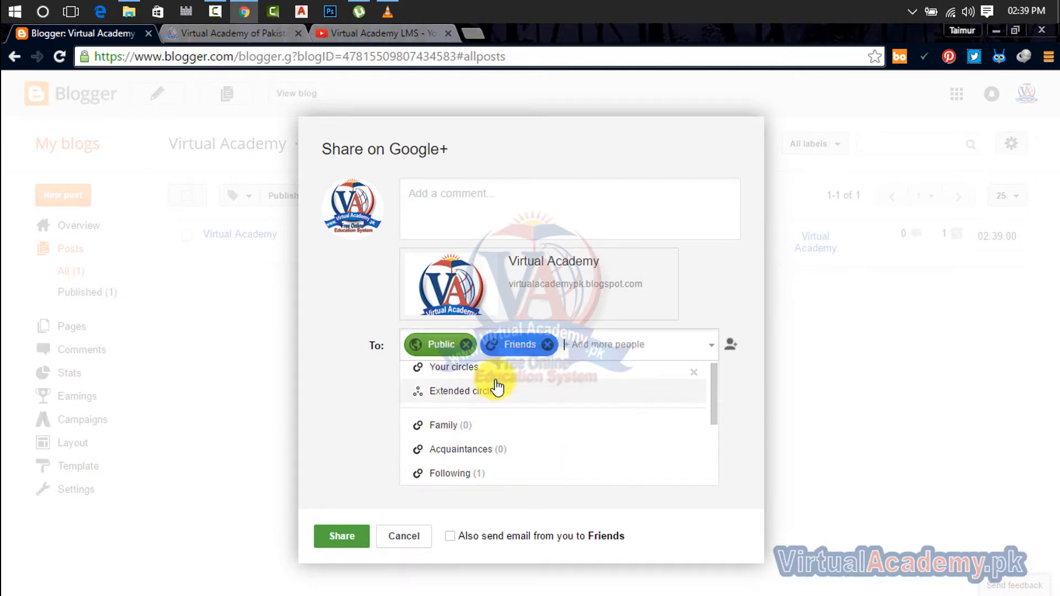
left_click(548, 345)
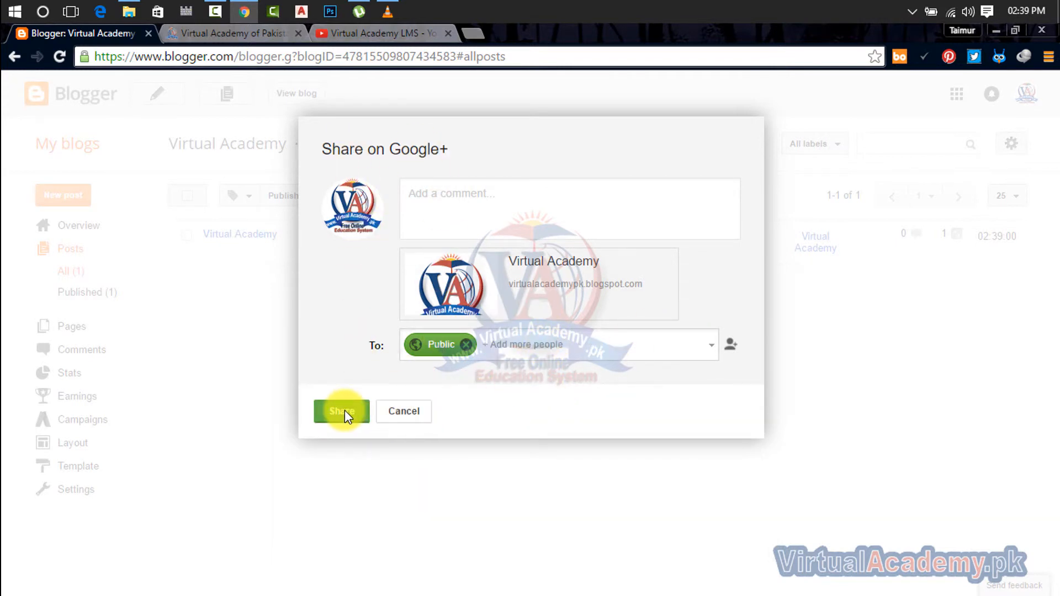
left_click(407, 411)
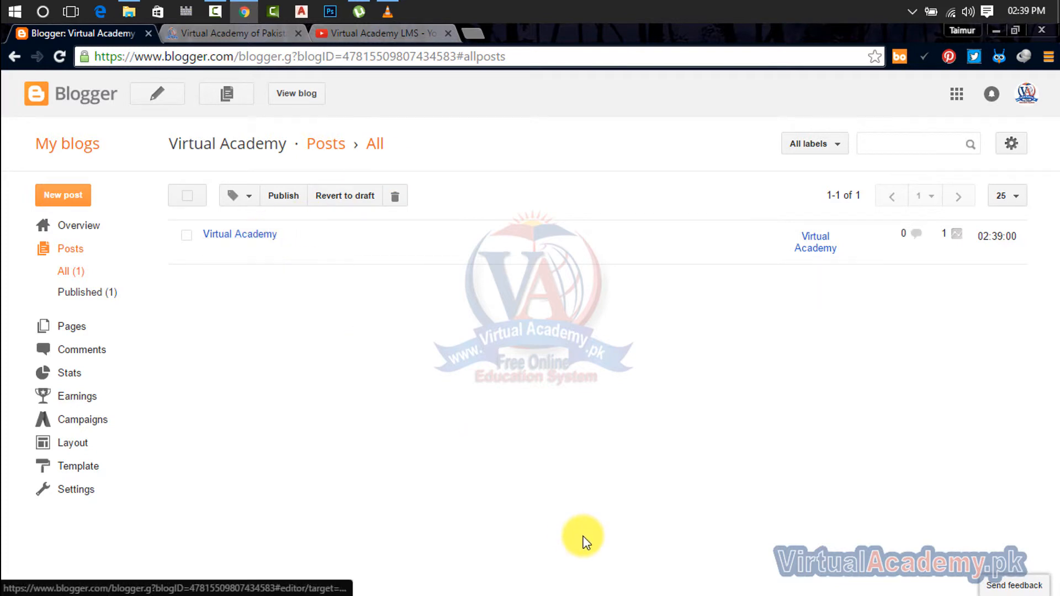
- View the live blog and look over the published "Virtual Academy" post
left_click(296, 95)
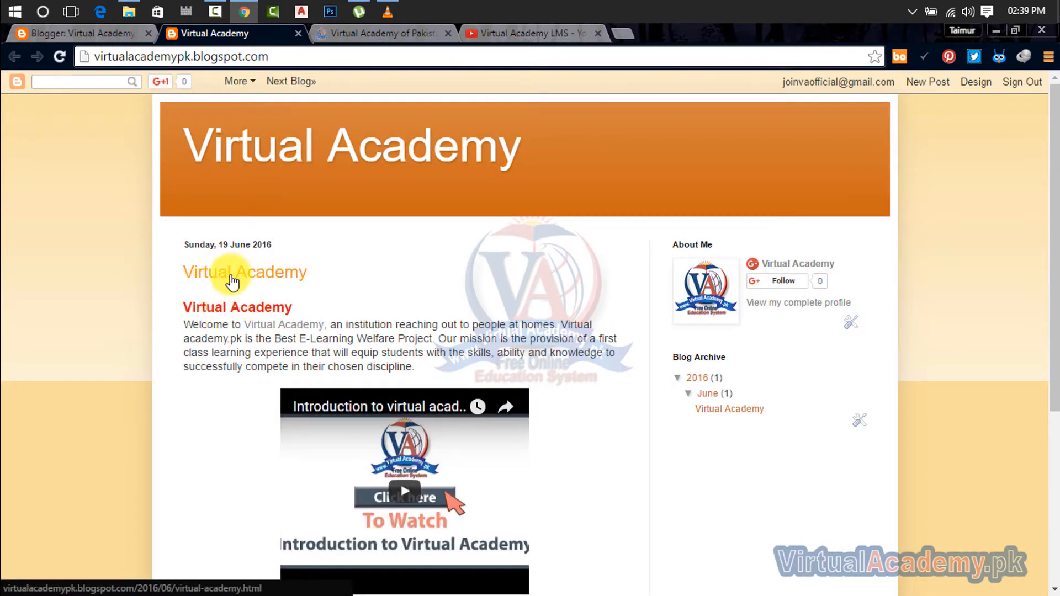
scroll(398, 467, "down", 4)
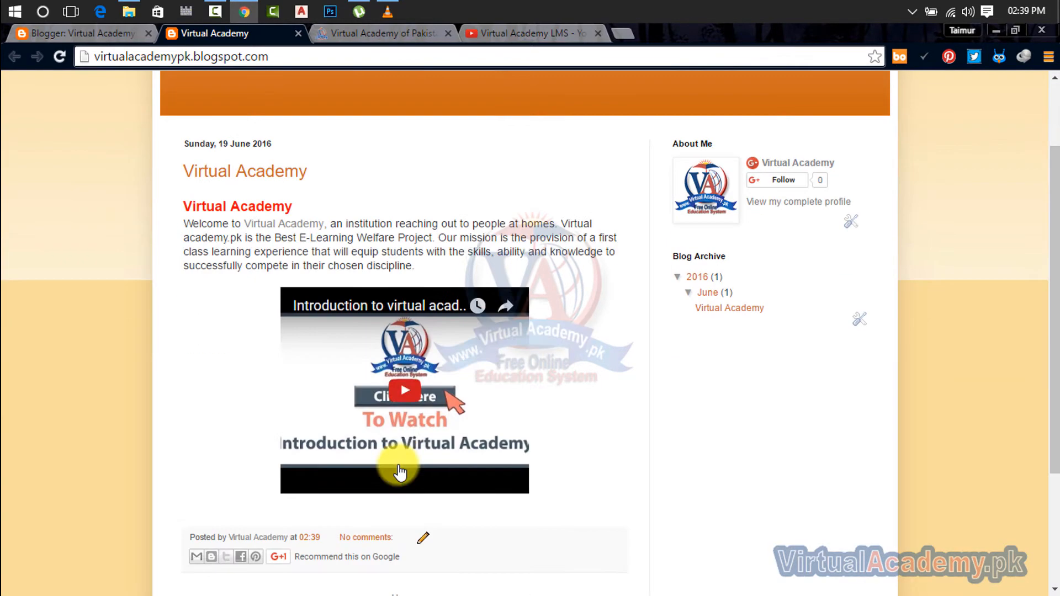
scroll(375, 309, "up", 1)
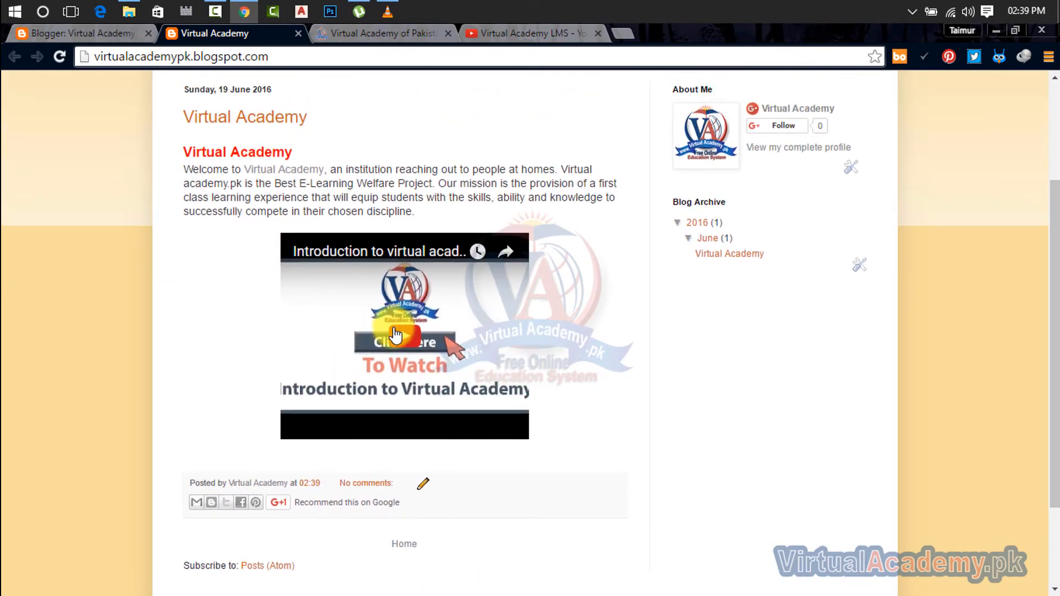
- Play the post's embedded introduction video, view it in full screen, return to the blog page and pause it
left_click(407, 339)
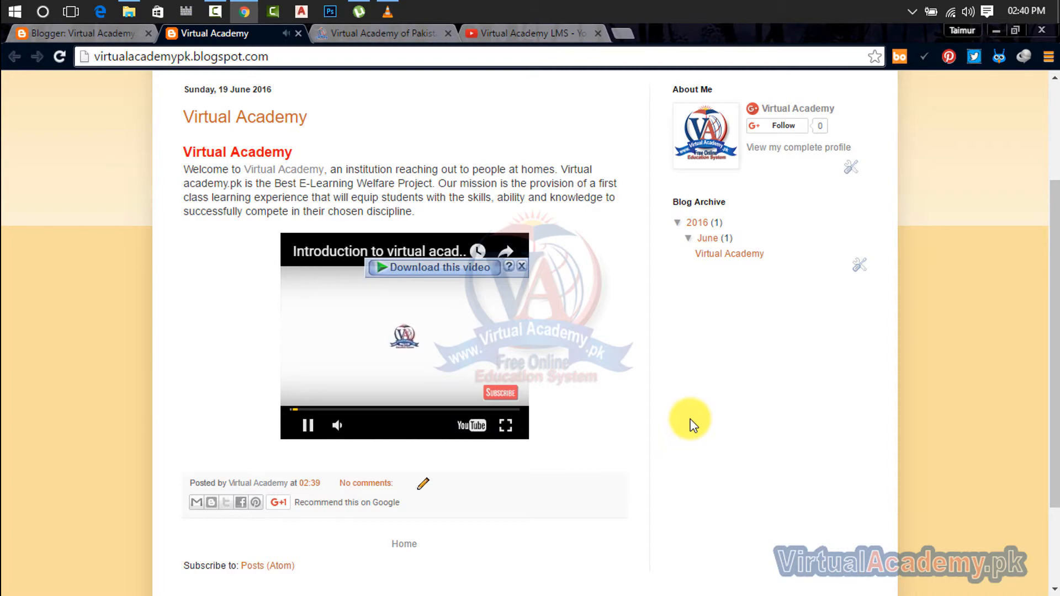
left_click(505, 425)
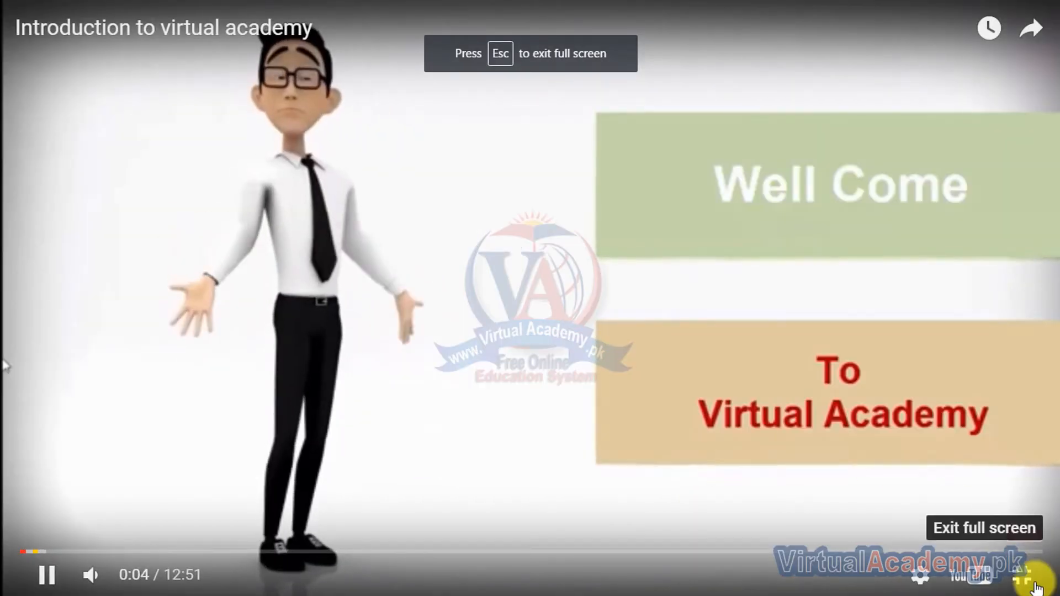
left_click(1034, 586)
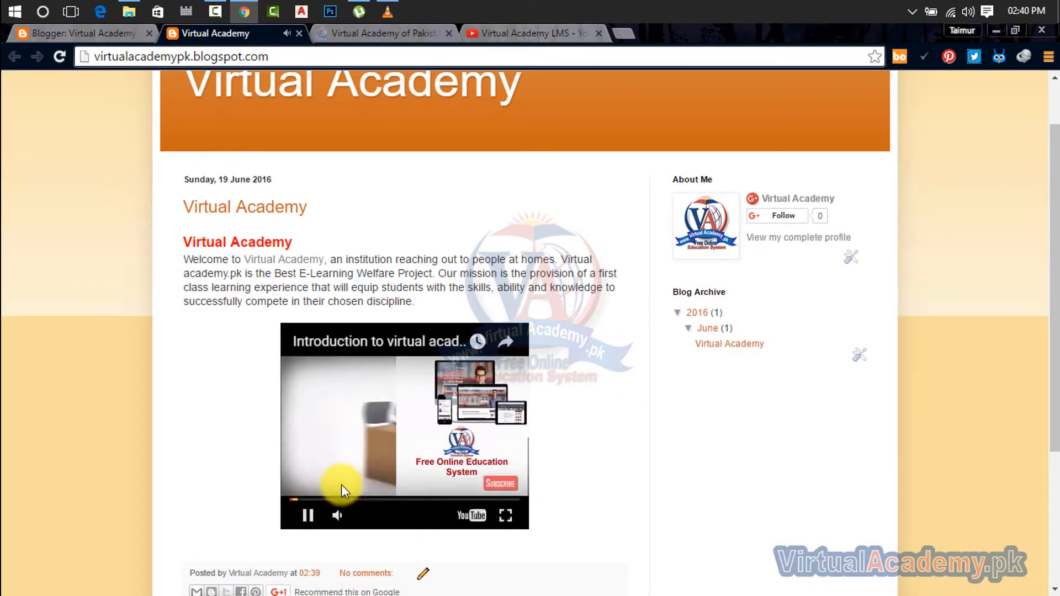
left_click(307, 515)
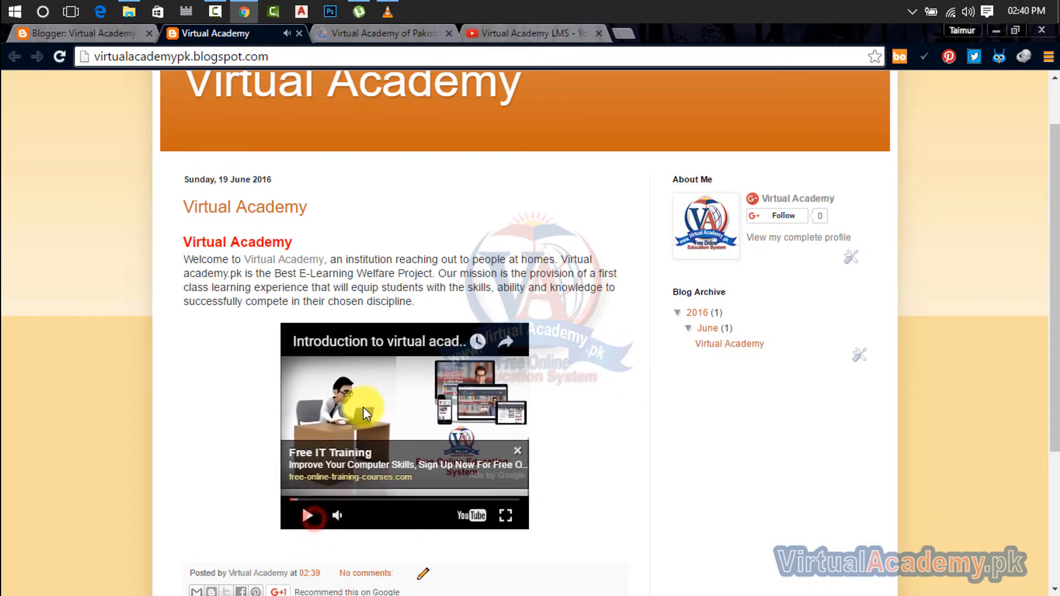
- Check the sharing and Google +1 options below the post, and dismiss the download overlay on the video
scroll(396, 436, "down", 4)
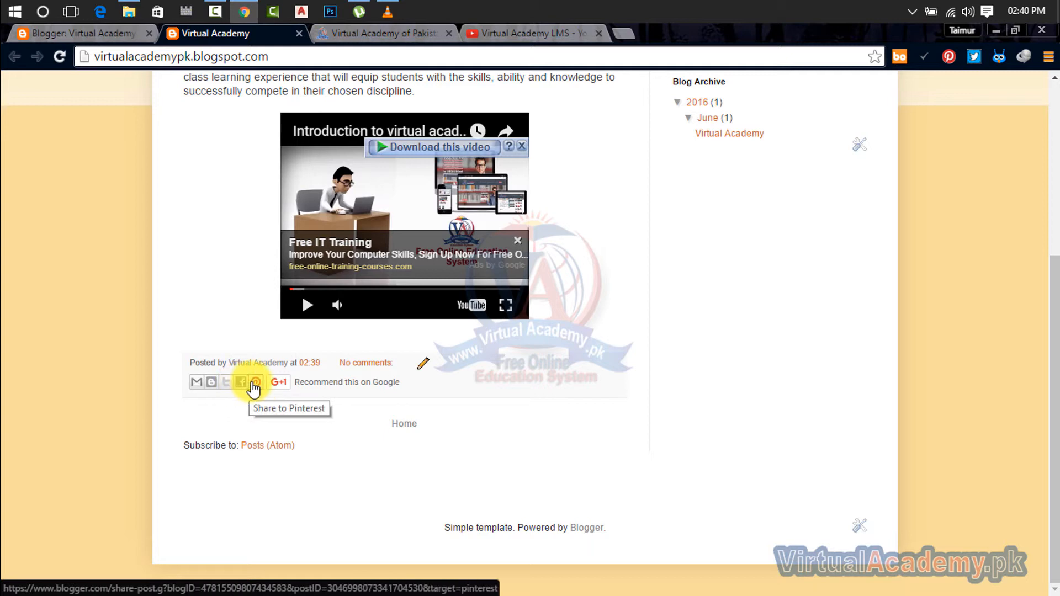
left_click(281, 386)
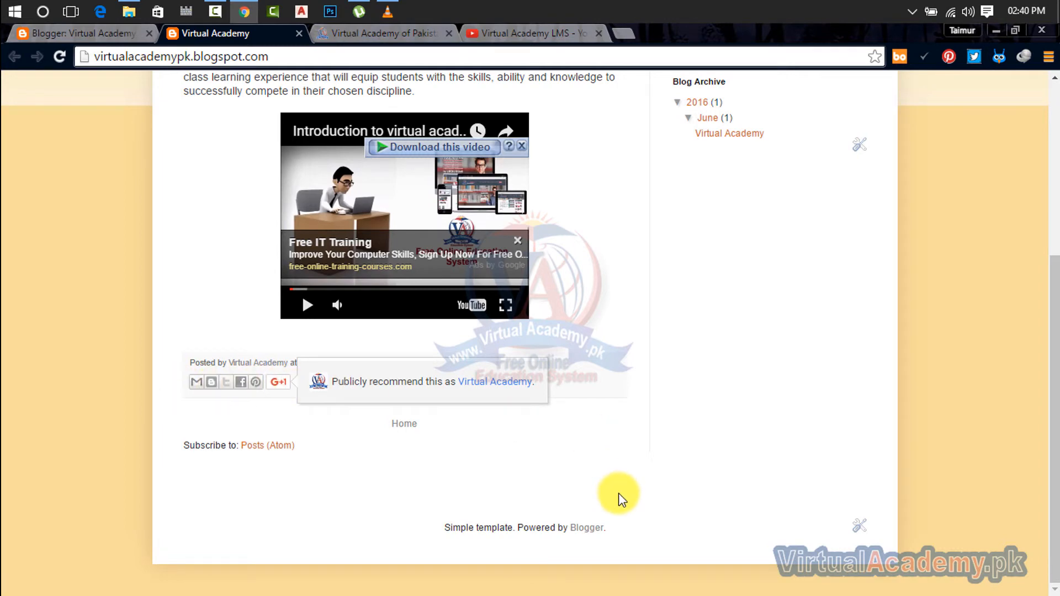
scroll(618, 493, "up", 5)
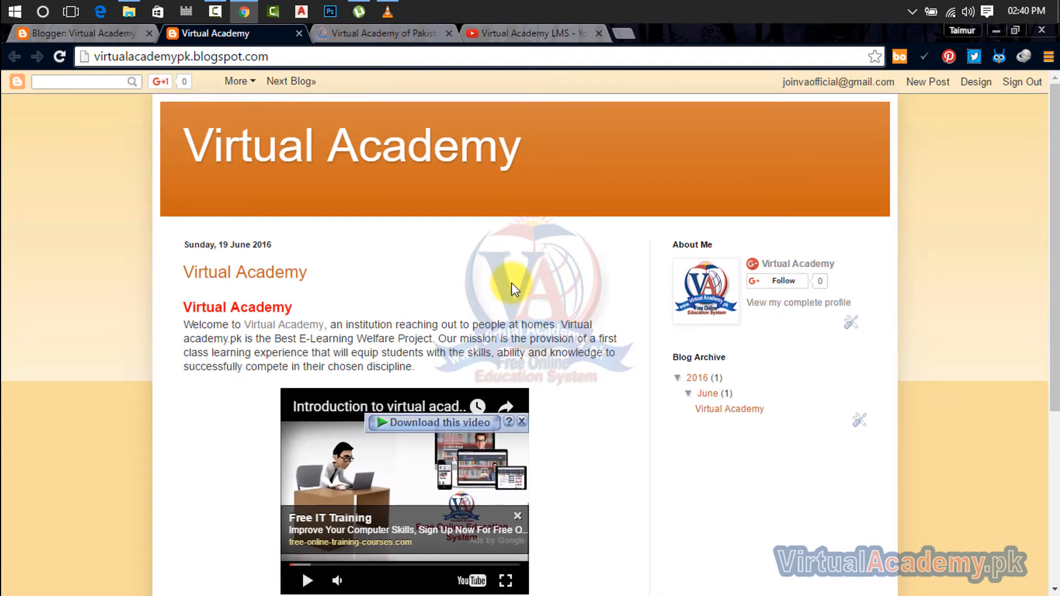
left_click(522, 422)
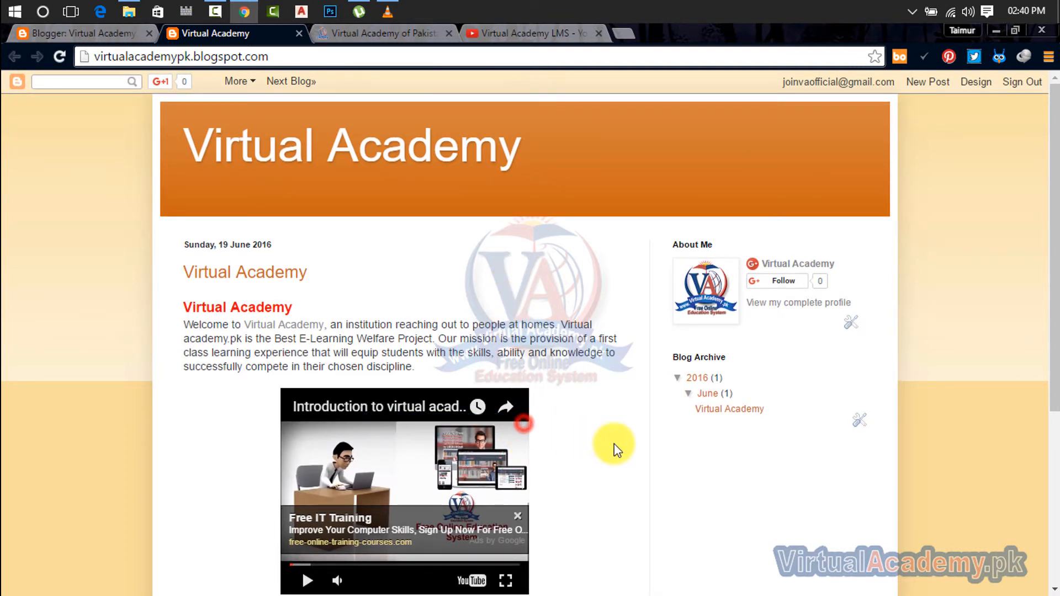
- Switch to the virtualacademy.pk website and look through its home page's address, welcome text and registration and introduction videos
left_click(373, 36)
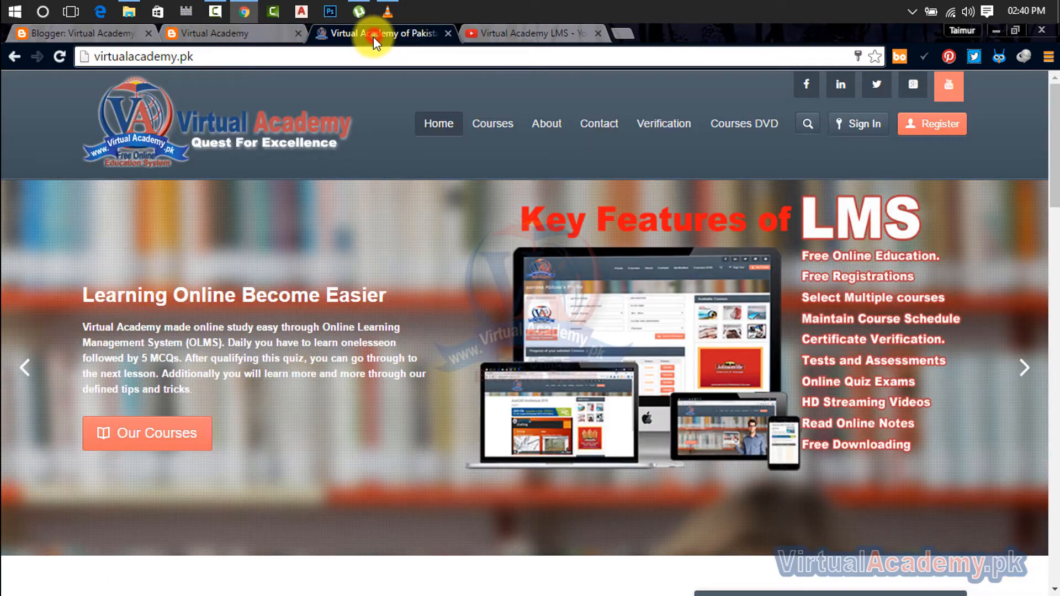
left_click_drag(201, 55, 67, 58)
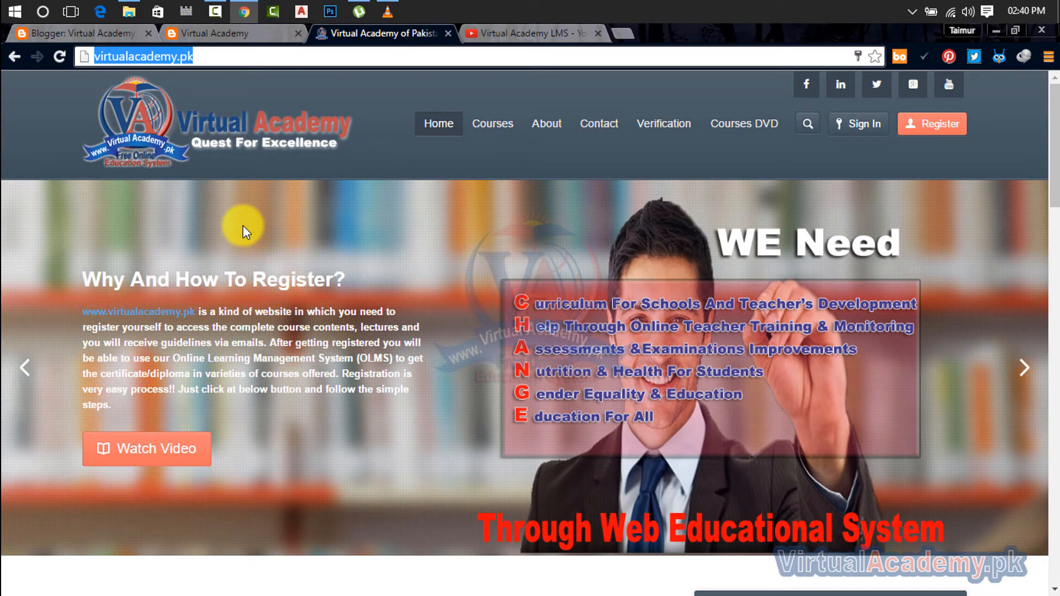
scroll(243, 227, "down", 8)
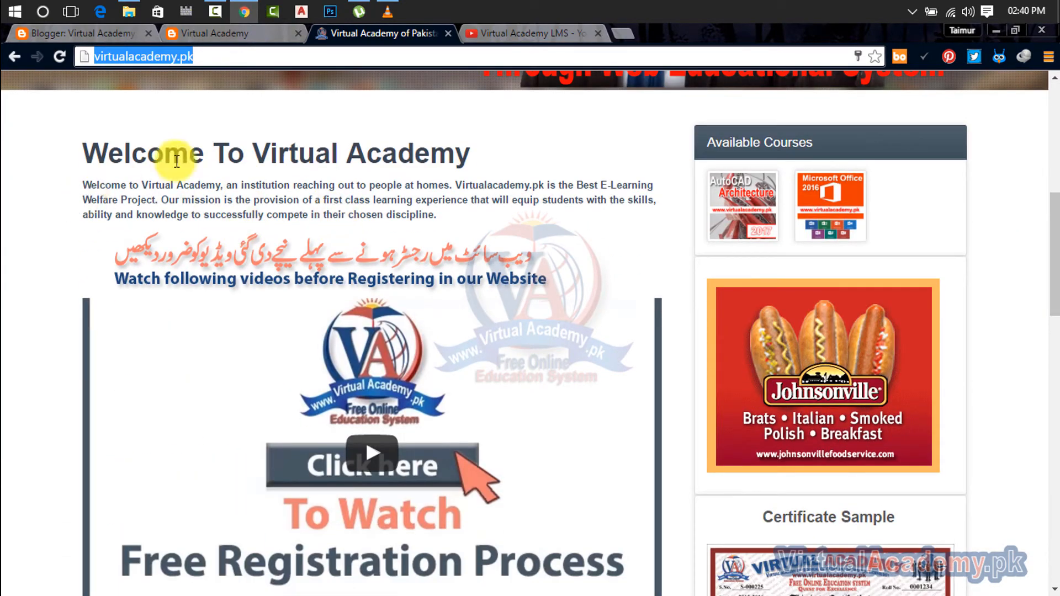
scroll(370, 430, "down", 1)
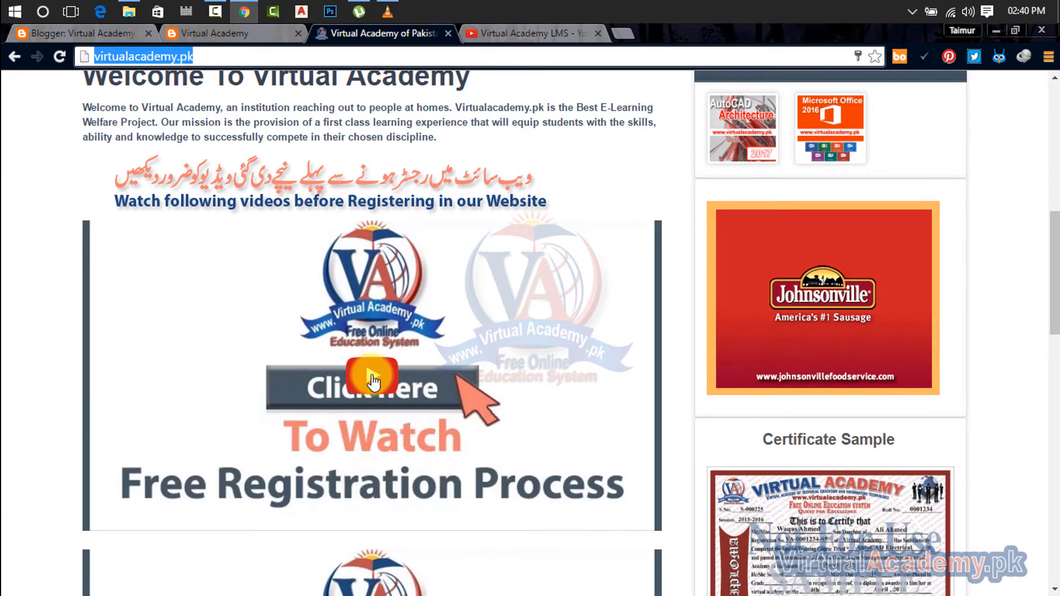
scroll(372, 381, "down", 7)
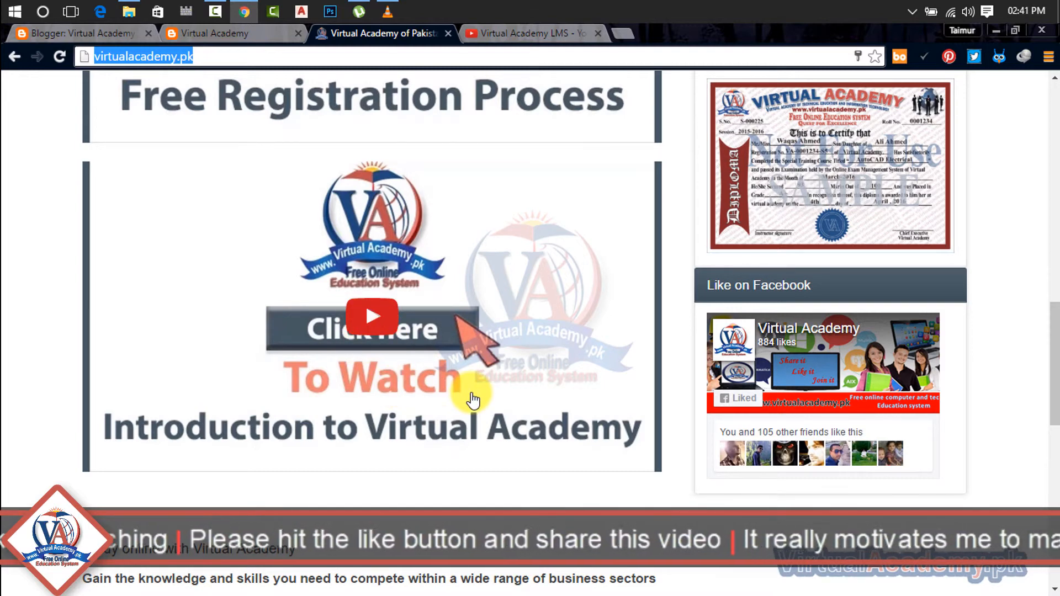
scroll(472, 399, "up", 10)
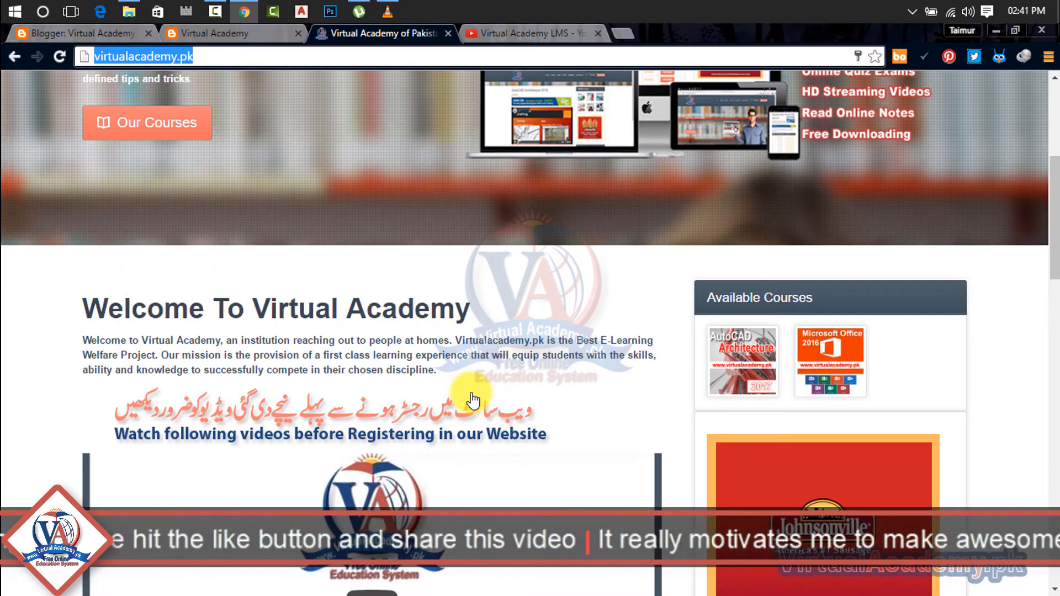
- Open the Facebook page linked in the virtualacademy.pk header, and close it again
scroll(472, 399, "up", 5)
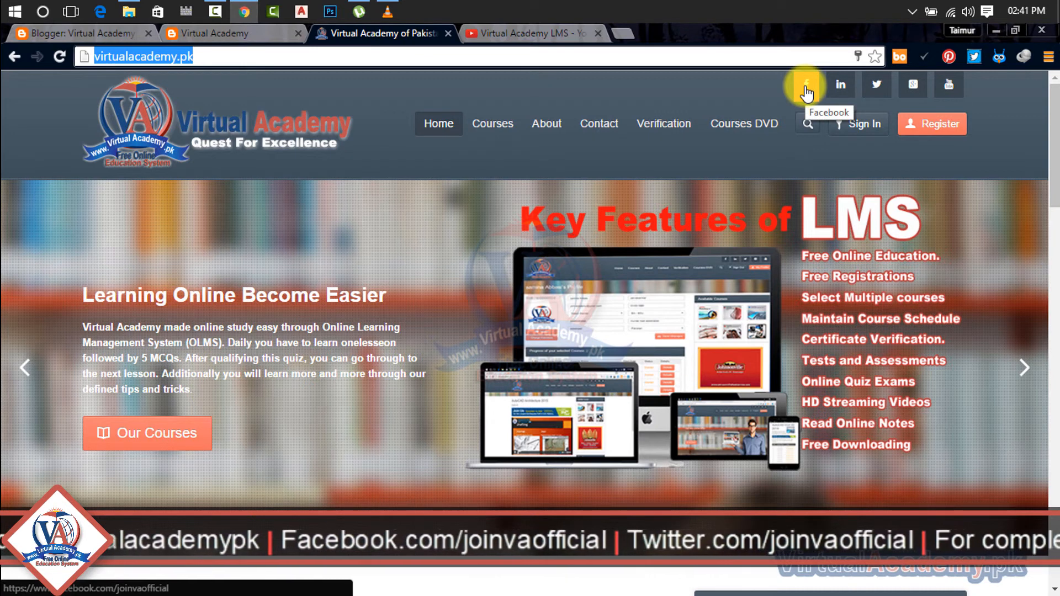
left_click(806, 88)
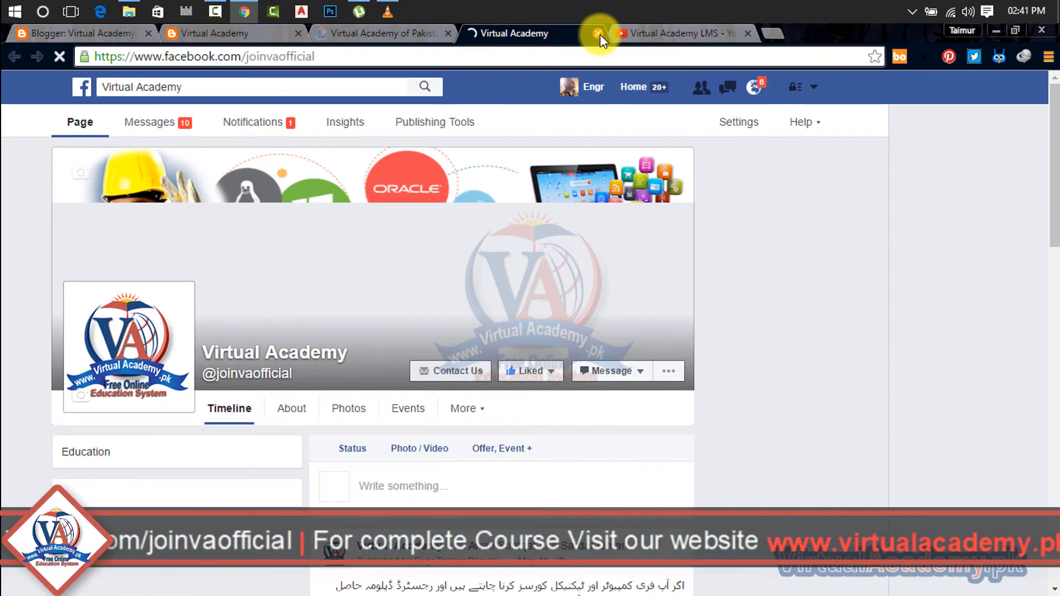
left_click(598, 33)
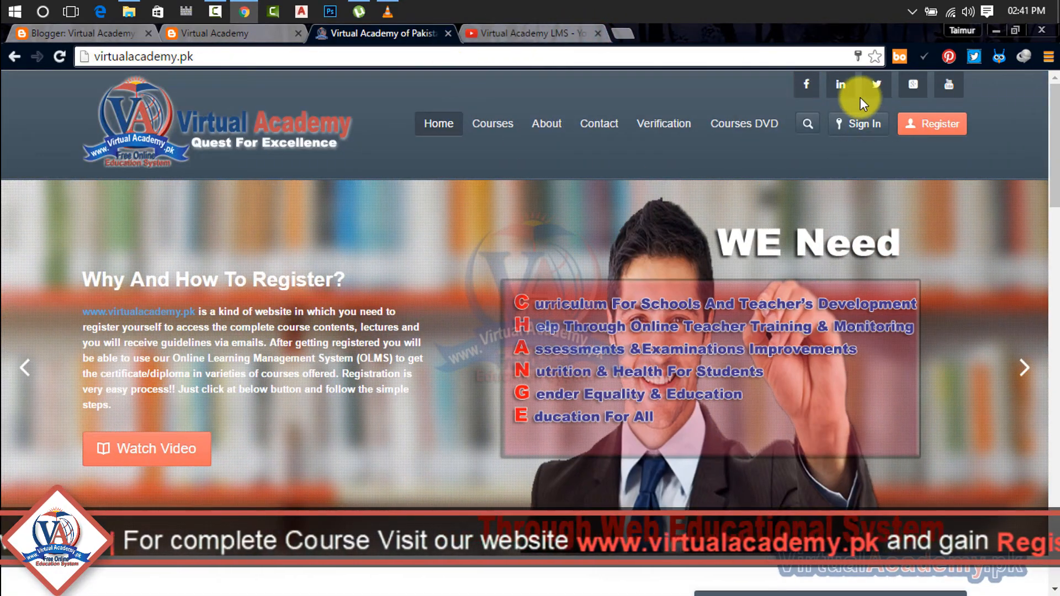